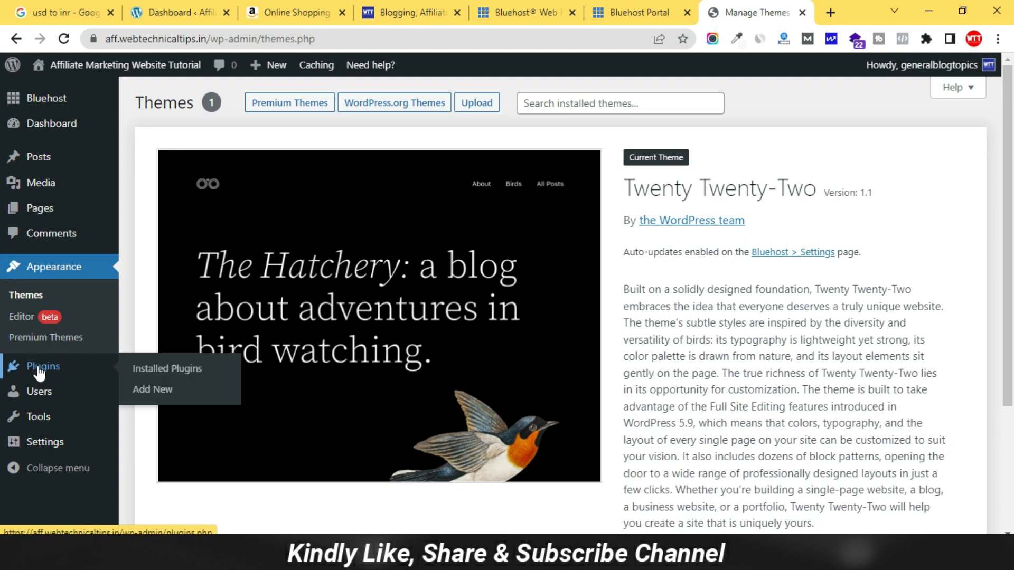
Step: Open the installed plugins list and compare it with the Bluehost Portal's page for the site
{"action": "left_click", "coordinate": [38, 369]}
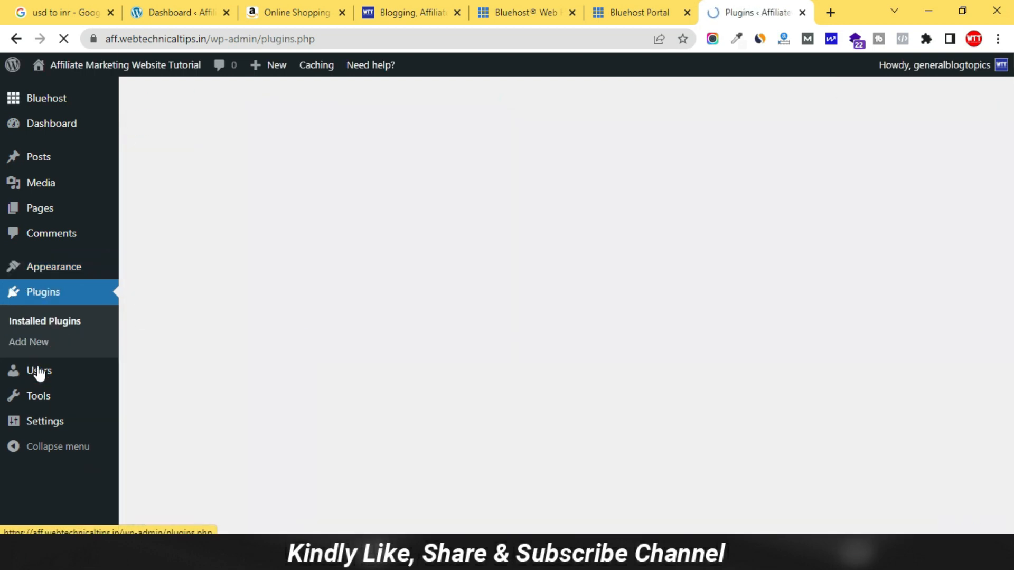
{"action": "left_click", "coordinate": [624, 21]}
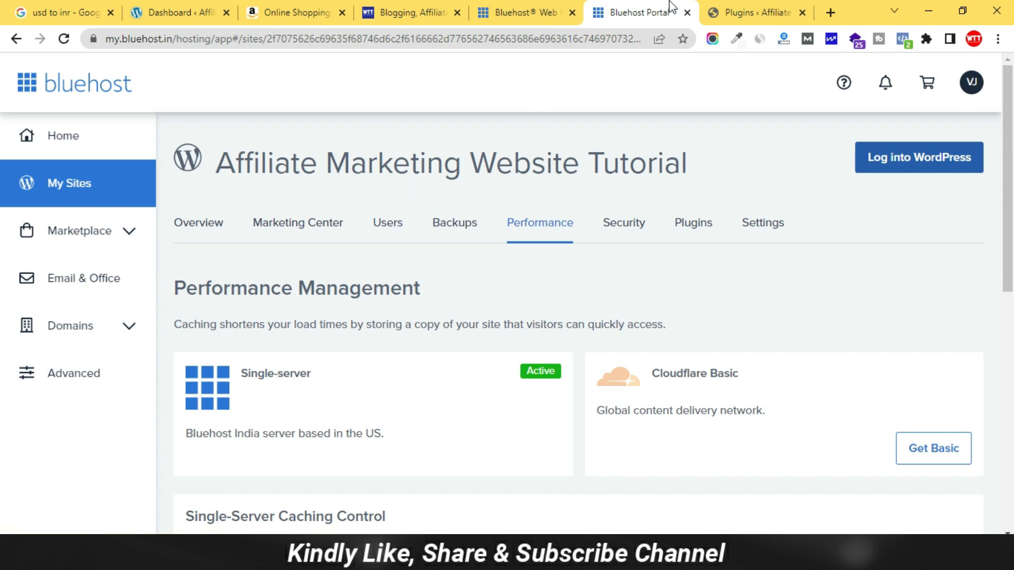
{"action": "left_click", "coordinate": [745, 13]}
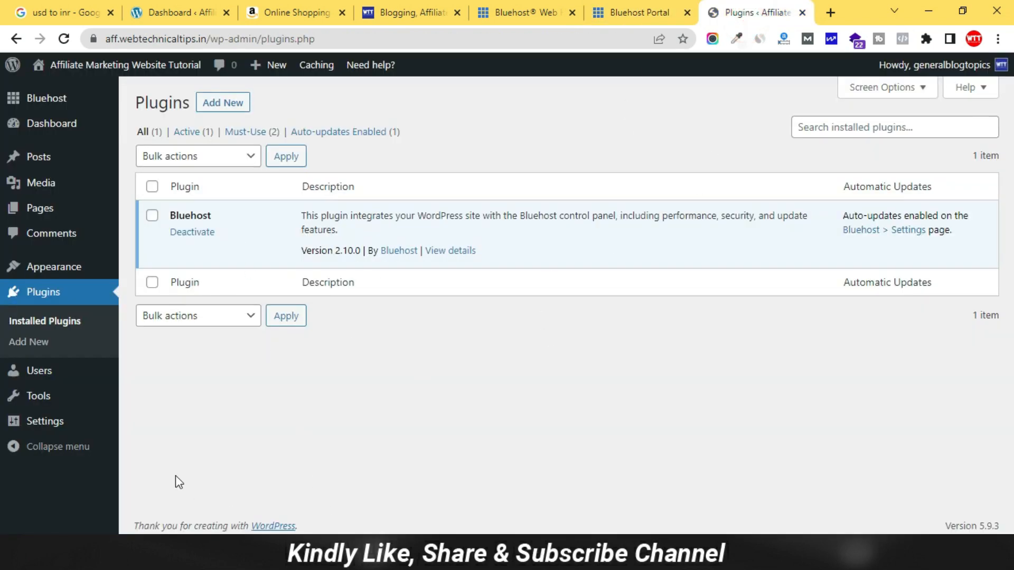
Step: Open the general settings and check the tagline field and the https prefix in the WordPress and site addresses
{"action": "left_click", "coordinate": [44, 426]}
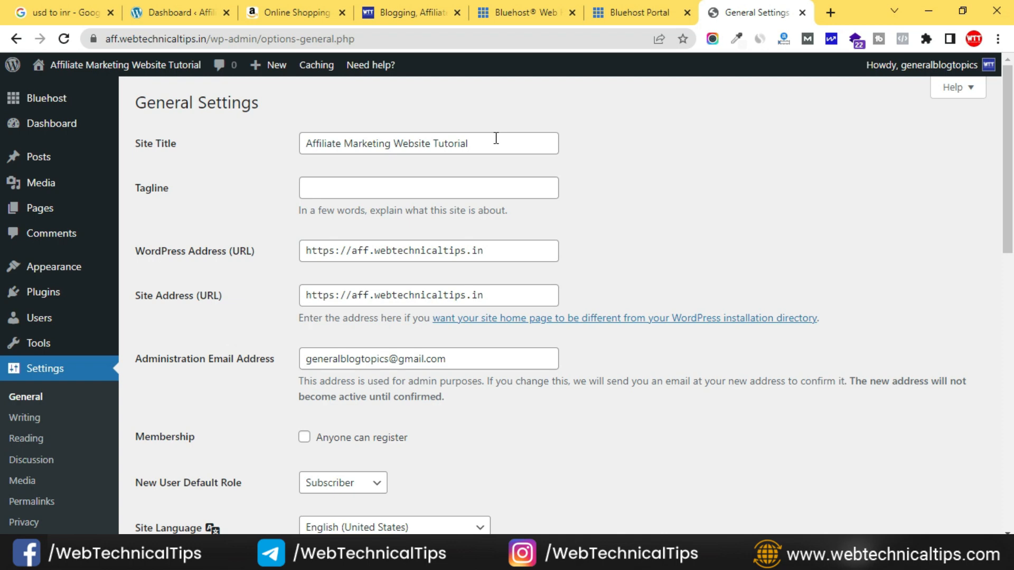
{"action": "left_click", "coordinate": [316, 187]}
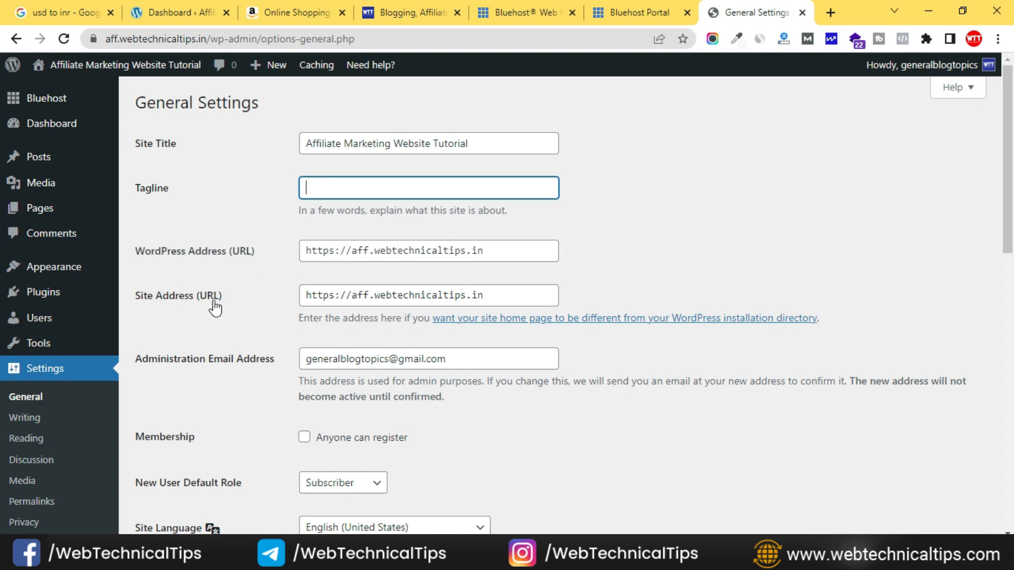
{"action": "left_click_drag", "start_coordinate": [334, 254], "coordinate": [329, 254]}
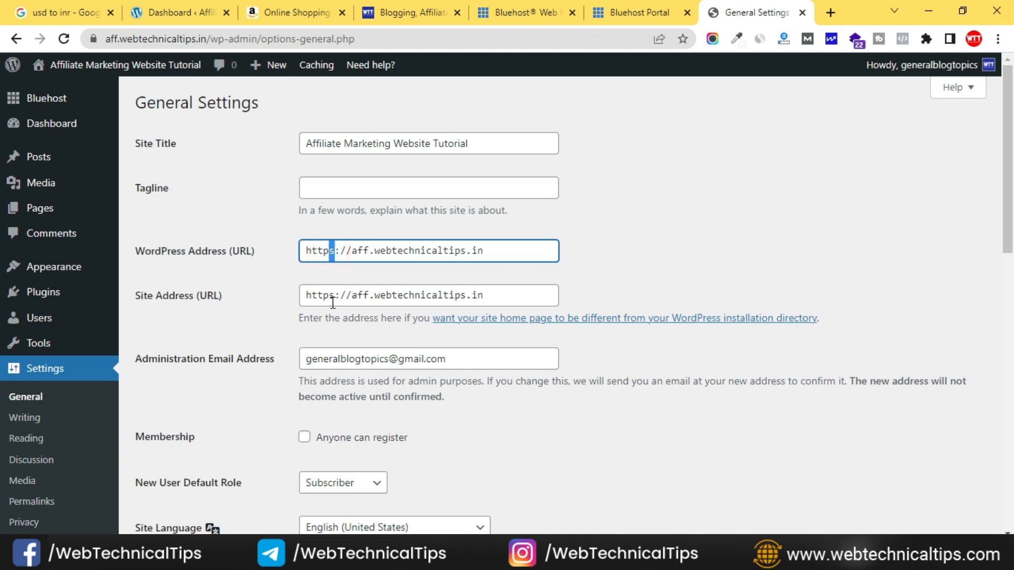
{"action": "left_click_drag", "start_coordinate": [333, 302], "coordinate": [328, 296]}
Step: Set the site's timezone to Kolkata in the general settings and save the changes
{"action": "scroll", "coordinate": [291, 294], "scroll_direction": "down", "scroll_amount": 1}
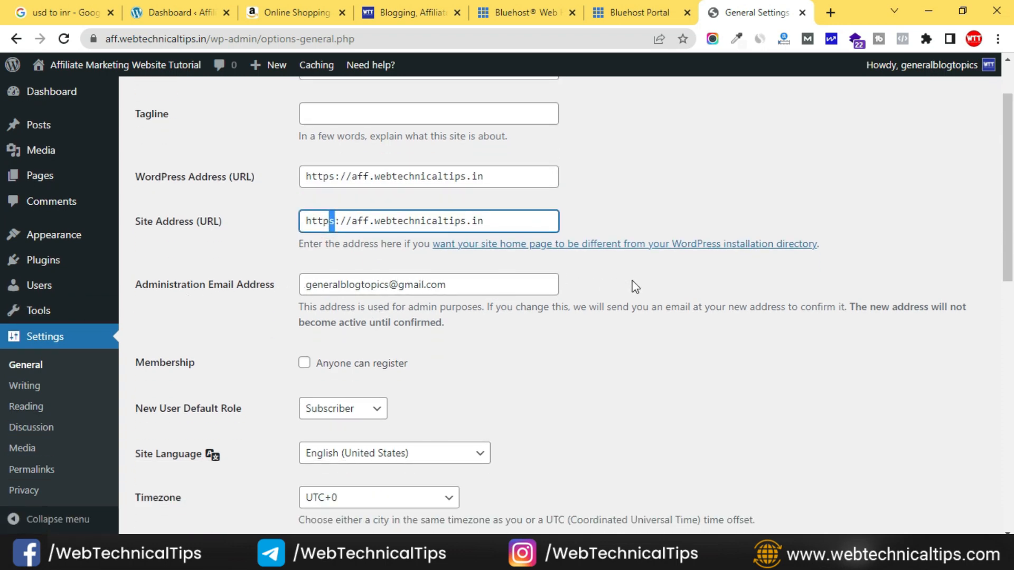
{"action": "scroll", "coordinate": [462, 328], "scroll_direction": "down", "scroll_amount": 4}
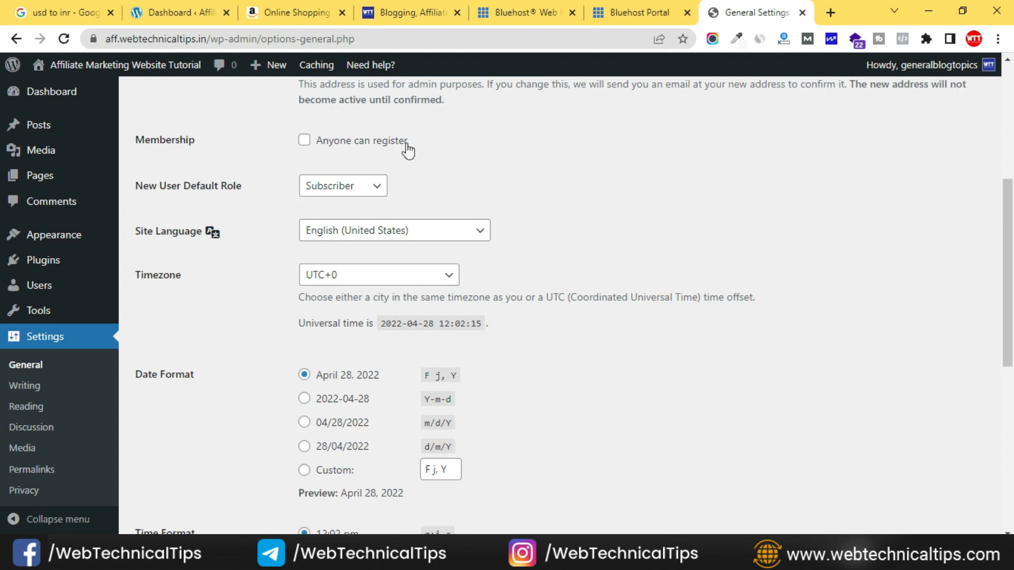
{"action": "scroll", "coordinate": [594, 296], "scroll_direction": "down", "scroll_amount": 3}
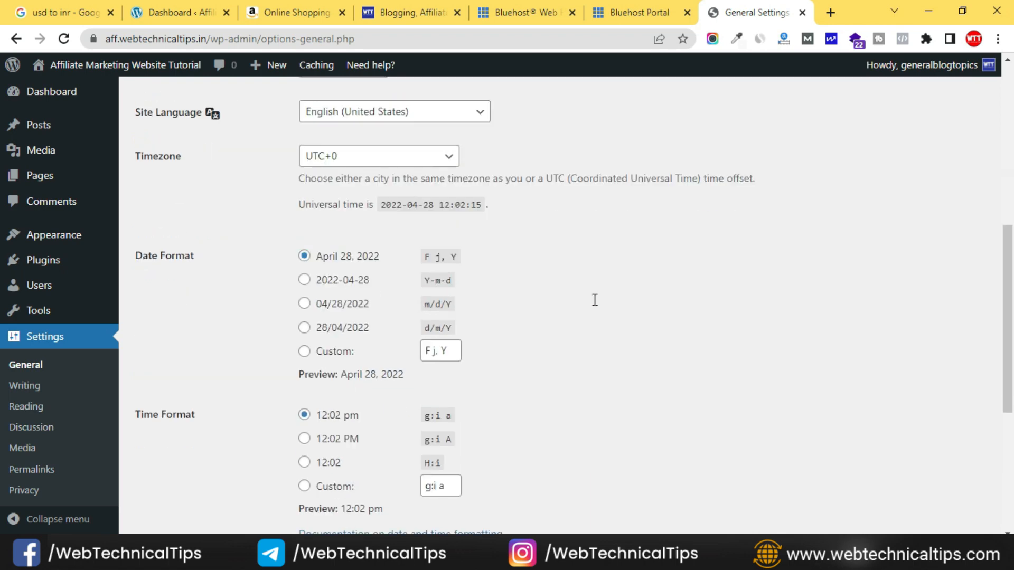
{"action": "left_click", "coordinate": [384, 127]}
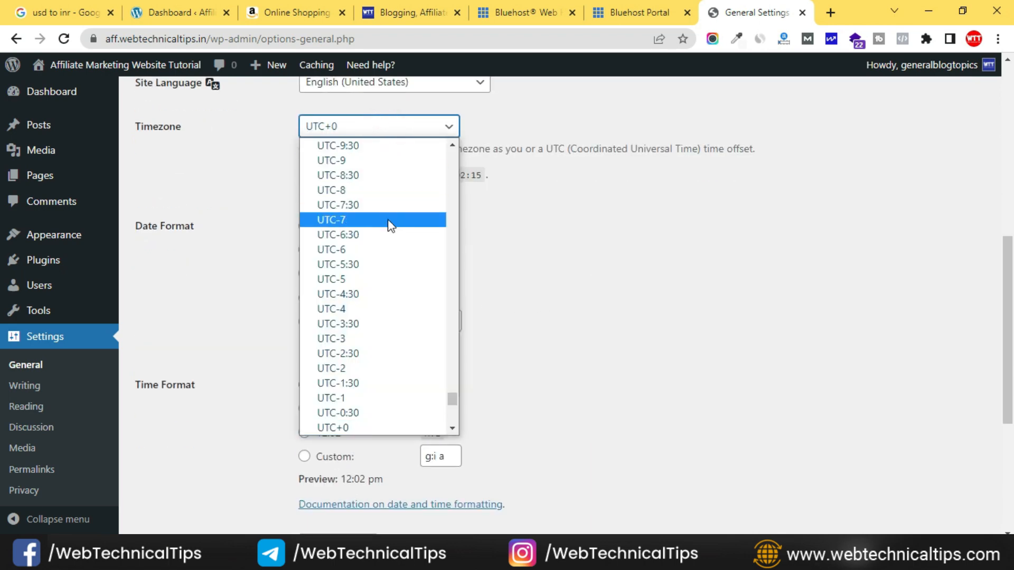
{"action": "key", "text": "k"}
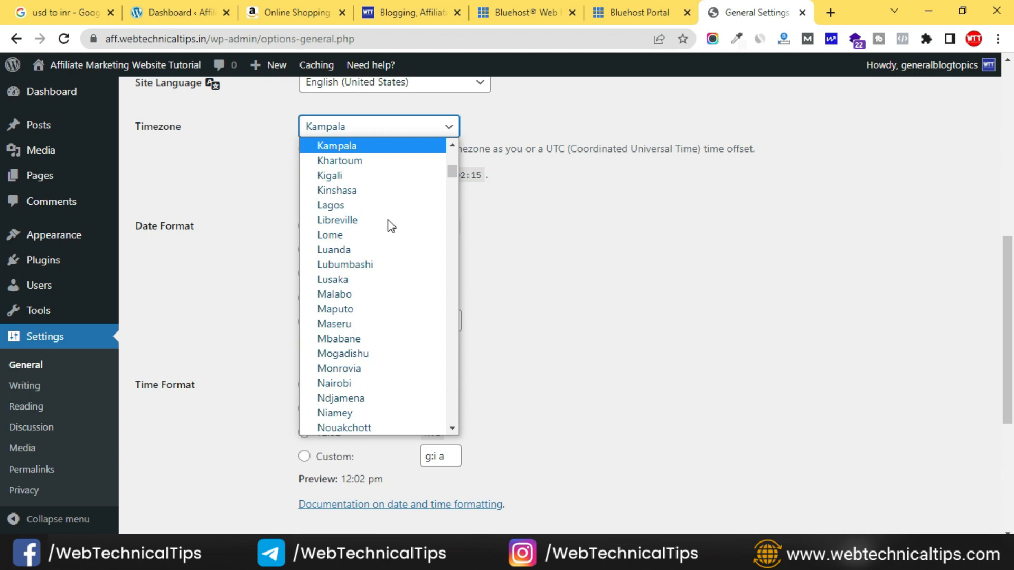
{"action": "key", "text": "k"}
{"action": "key", "text": "k"}
{"action": "key", "text": "k"}
{"action": "key", "text": "k"}
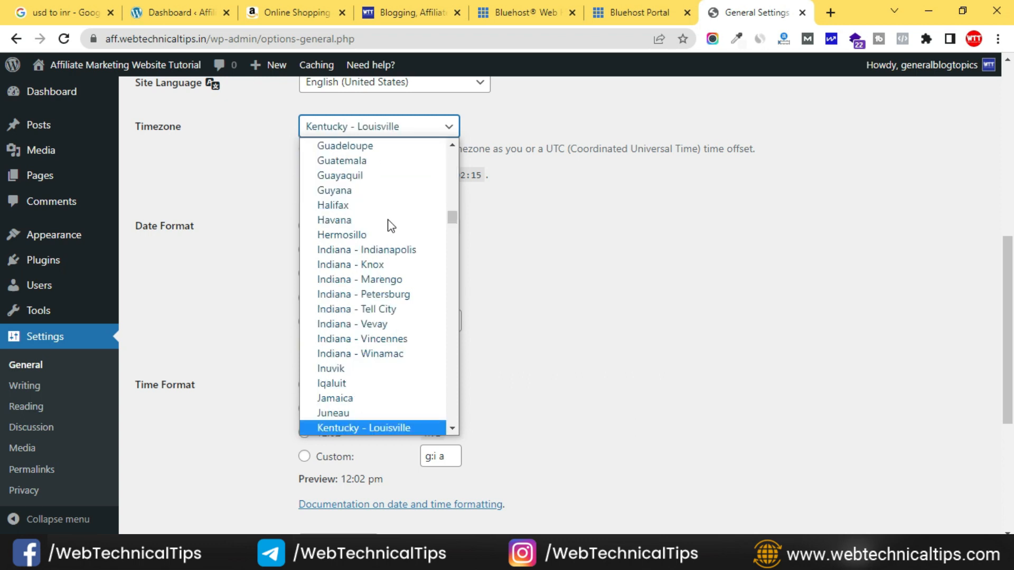
{"action": "key", "text": "k"}
{"action": "key", "text": "k"}
{"action": "key", "text": "k"}
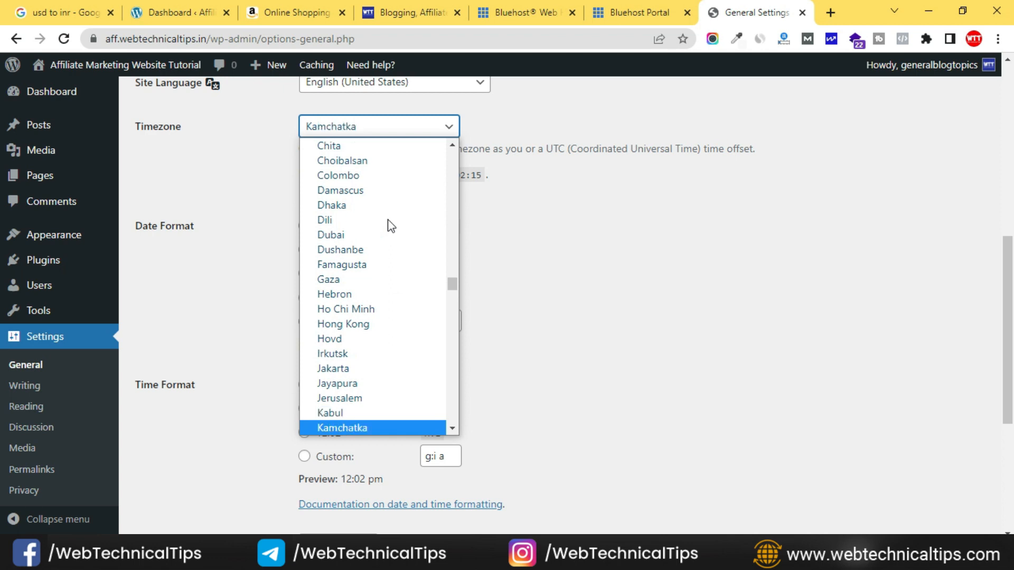
{"action": "key", "text": "k"}
{"action": "key", "text": "k"}
{"action": "key", "text": "k"}
{"action": "key", "text": "k"}
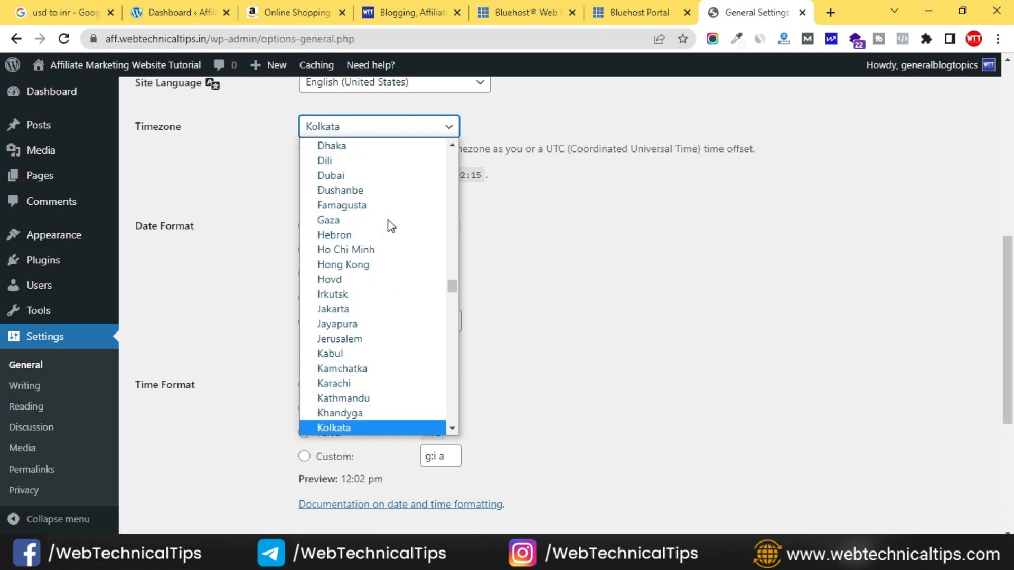
{"action": "left_click", "coordinate": [323, 428]}
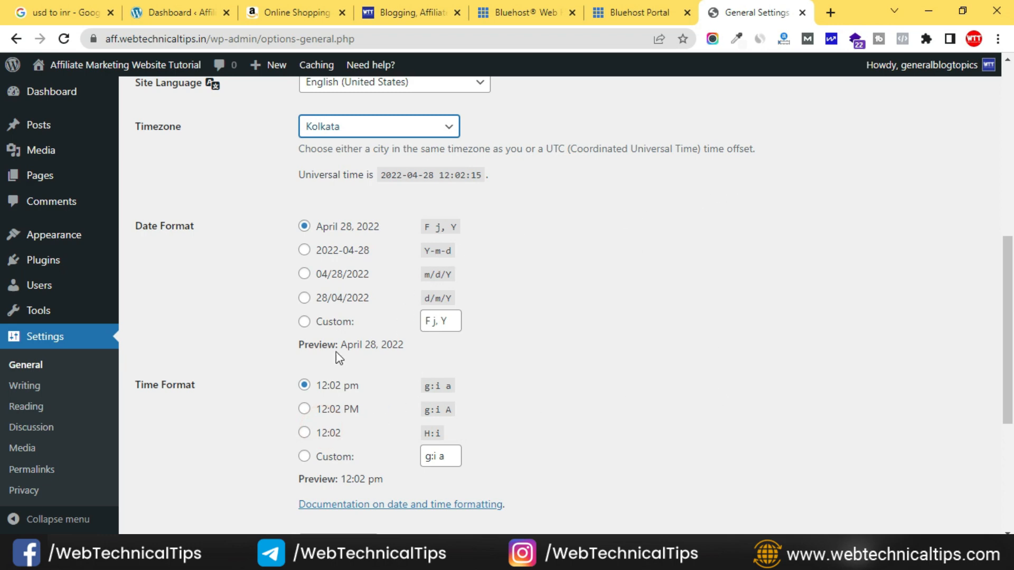
{"action": "scroll", "coordinate": [391, 391], "scroll_direction": "down", "scroll_amount": 3}
{"action": "scroll", "coordinate": [398, 430], "scroll_direction": "down", "scroll_amount": 2}
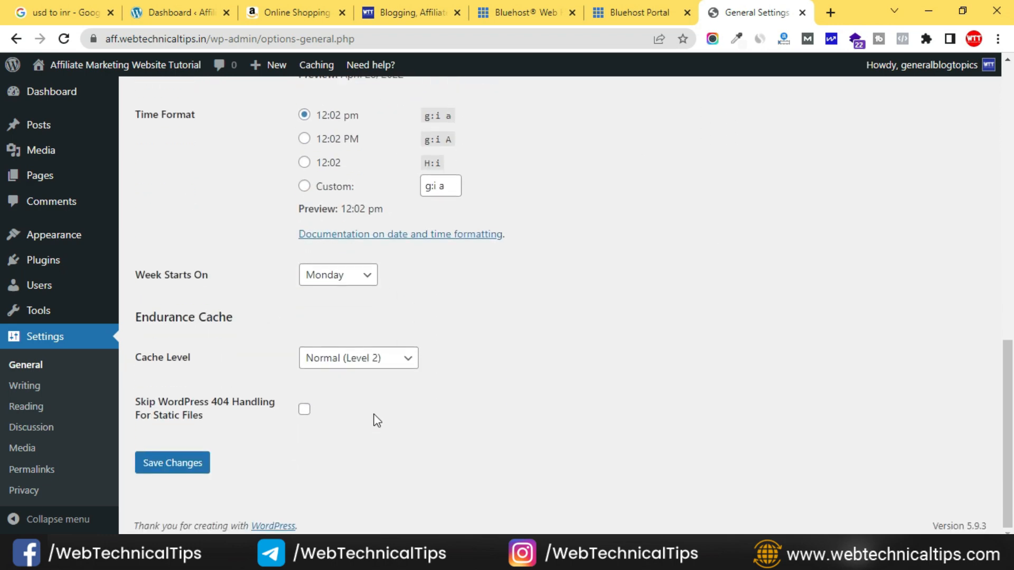
{"action": "left_click", "coordinate": [187, 465]}
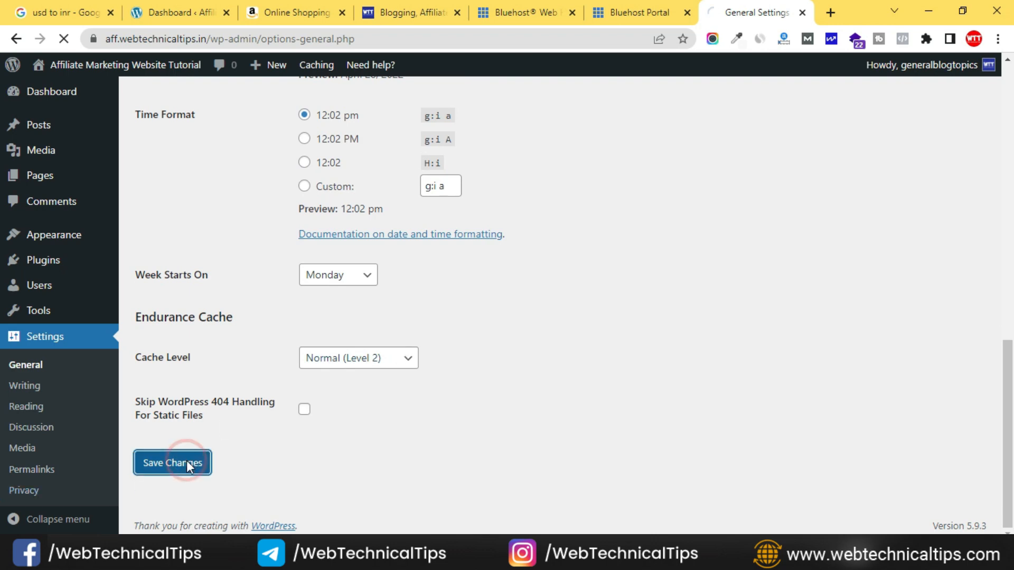
Step: Set the permalink structure to Post name and save the permalink settings
{"action": "scroll", "coordinate": [31, 449], "scroll_direction": "down", "scroll_amount": 2}
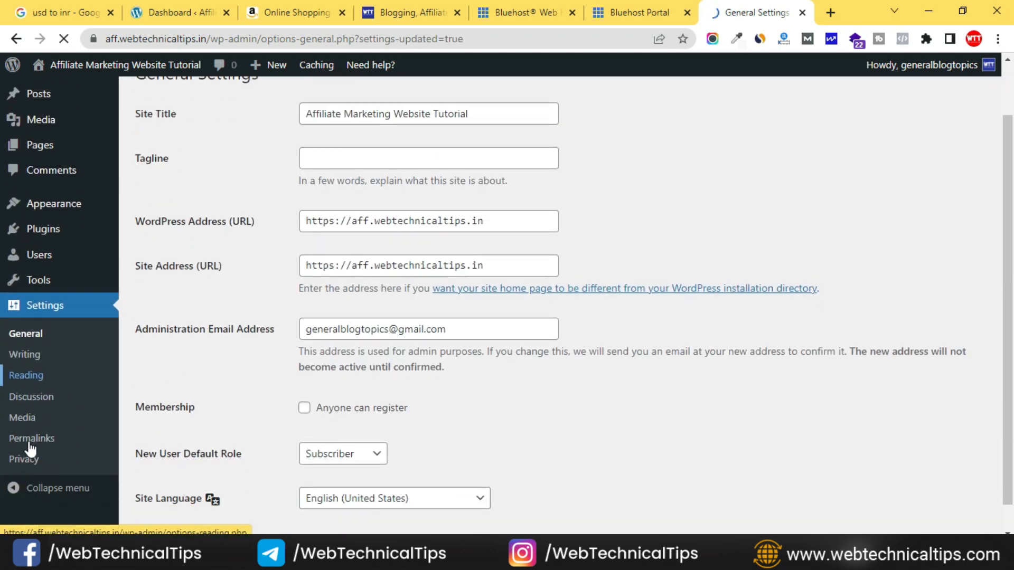
{"action": "left_click", "coordinate": [46, 416]}
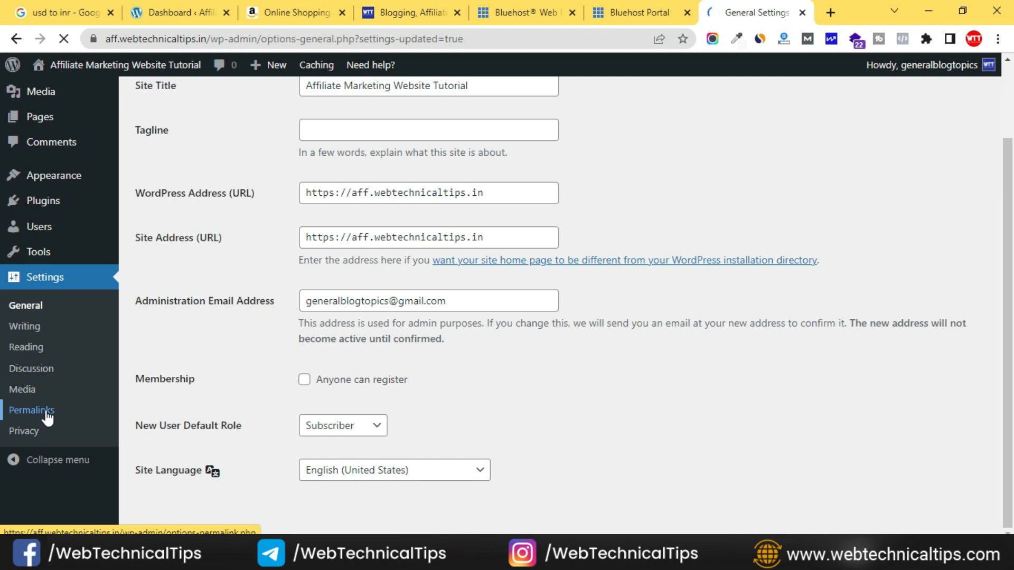
{"action": "scroll", "coordinate": [226, 416], "scroll_direction": "down", "scroll_amount": 4}
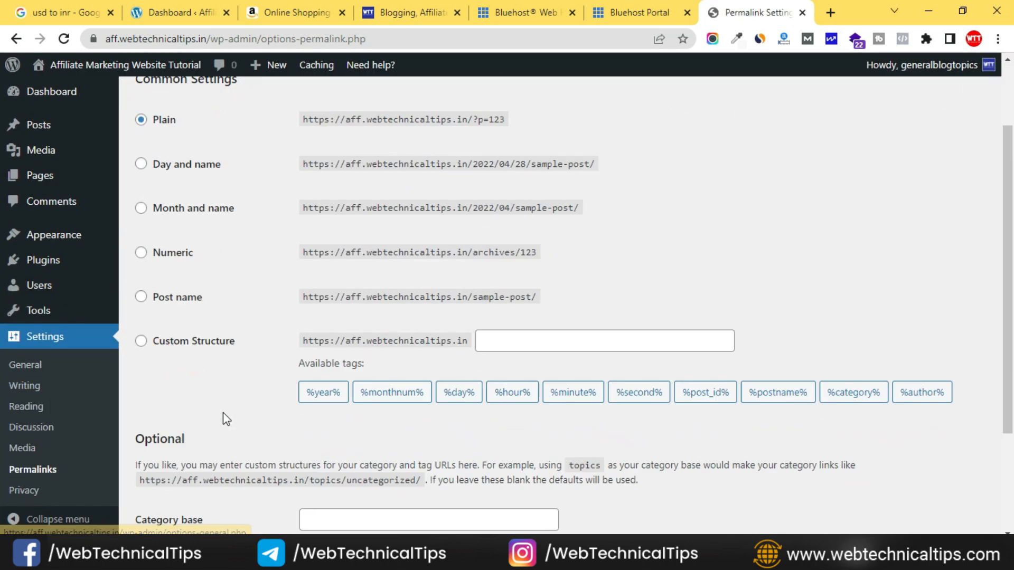
{"action": "scroll", "coordinate": [223, 414], "scroll_direction": "up", "scroll_amount": 5}
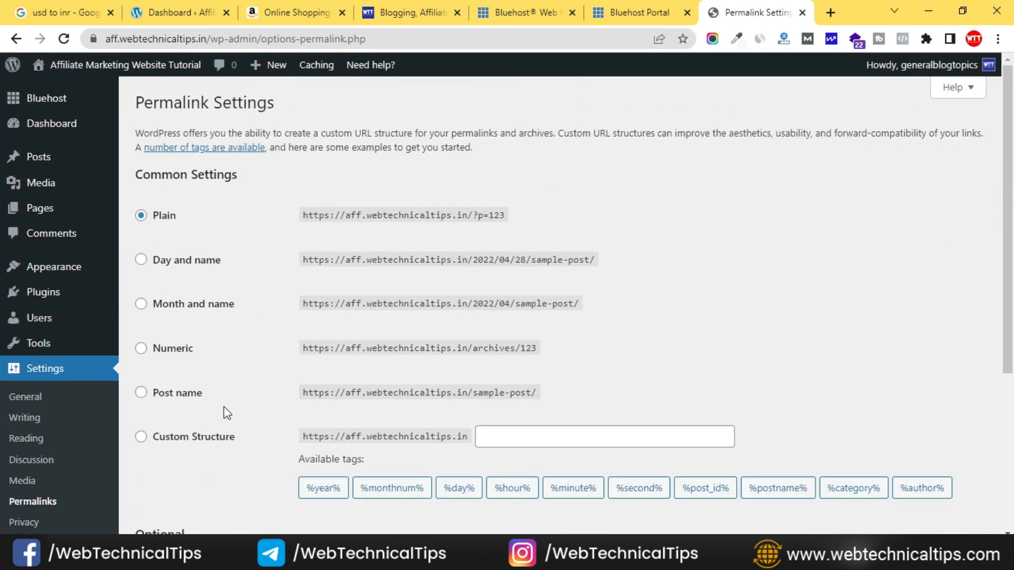
{"action": "left_click", "coordinate": [141, 392]}
{"action": "scroll", "coordinate": [204, 412], "scroll_direction": "down", "scroll_amount": 4}
{"action": "left_click", "coordinate": [165, 459]}
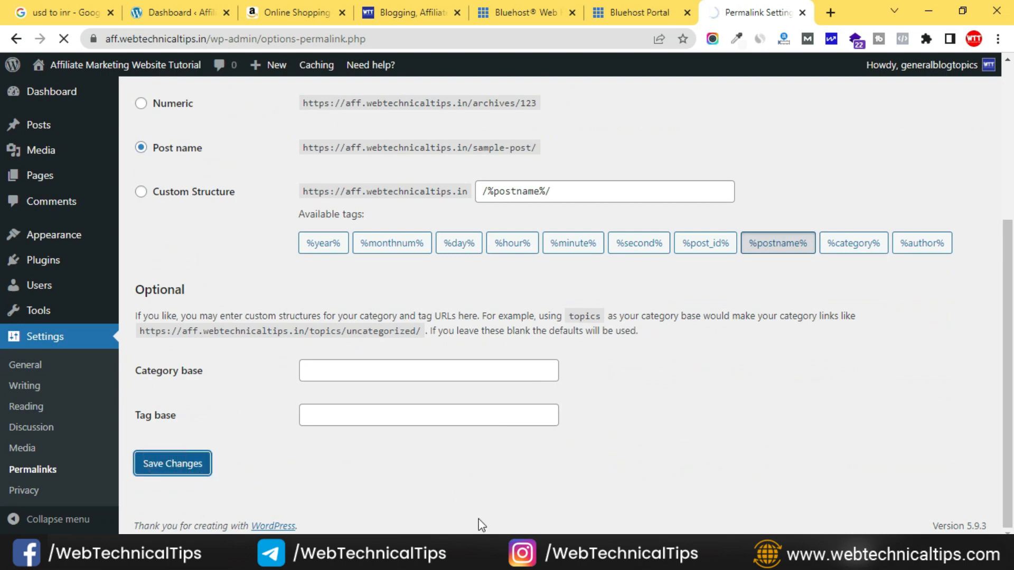
Step: Switch to the Notepad outline, review the "Step3 Install Theme & Plugin" line, and return to the browser
{"action": "key", "text": "alt+Tab"}
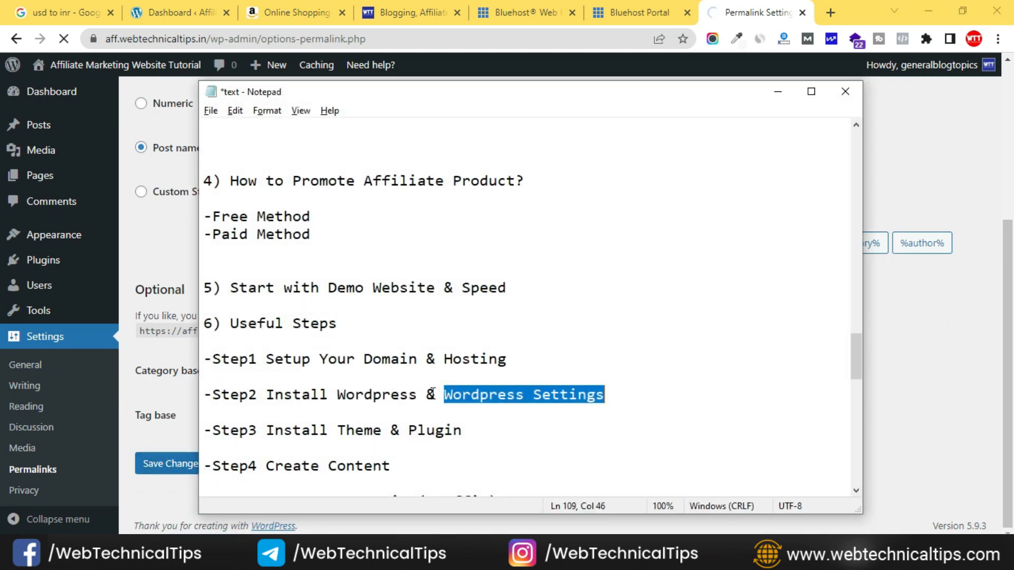
{"action": "left_click", "coordinate": [629, 396]}
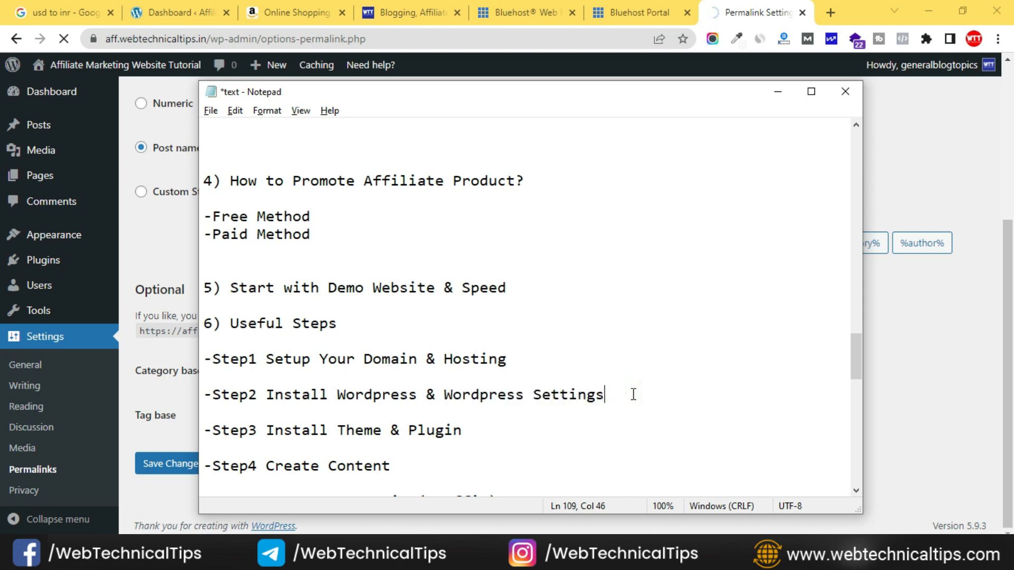
{"action": "left_click_drag", "start_coordinate": [218, 427], "coordinate": [506, 436]}
{"action": "left_click", "coordinate": [550, 432]}
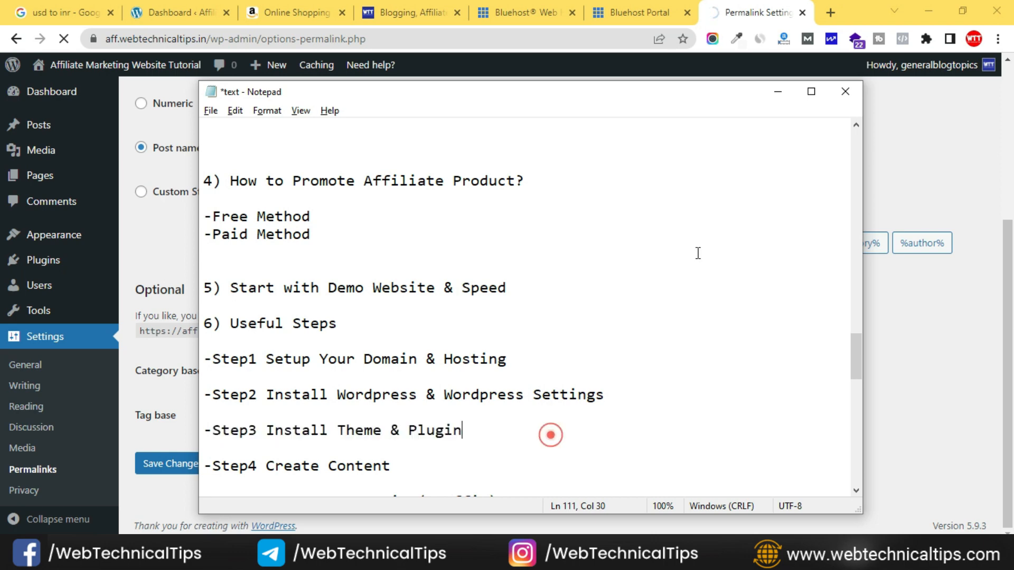
{"action": "left_click", "coordinate": [778, 92]}
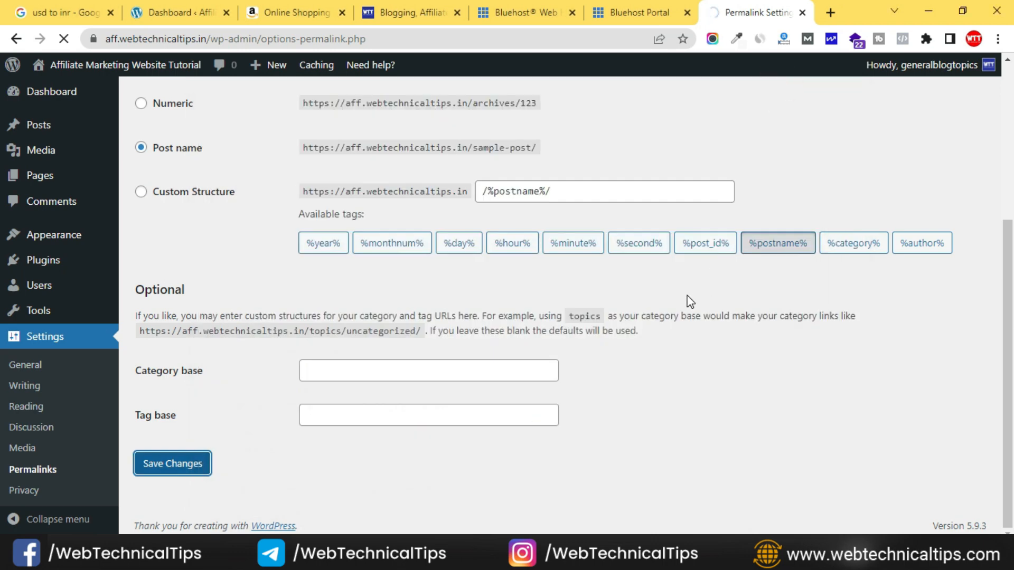
Step: Open the WordPress.org theme catalogue from the site's themes page and search it for "blocksy"
{"action": "mouse_move", "coordinate": [23, 267]}
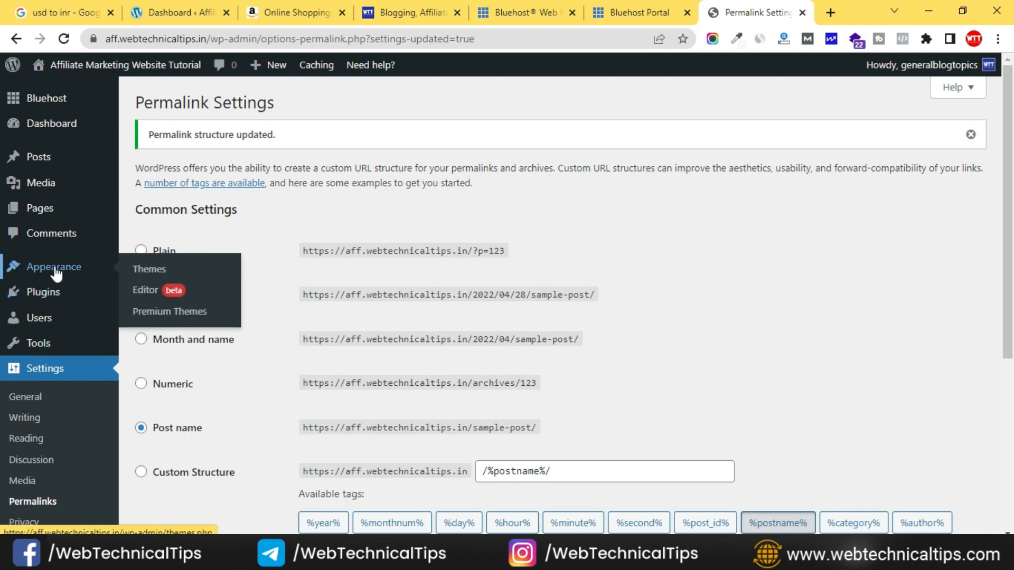
{"action": "left_click", "coordinate": [63, 267]}
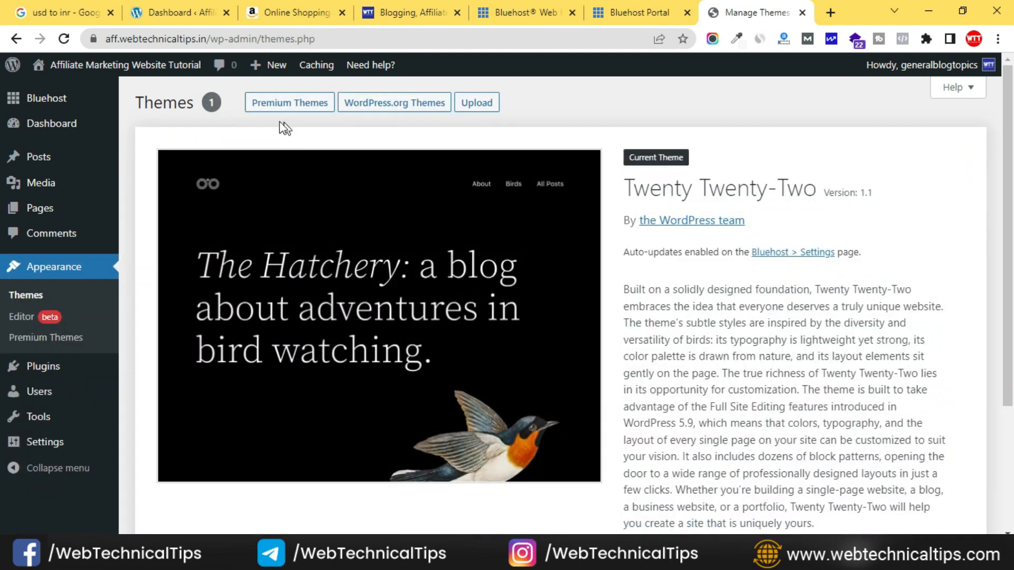
{"action": "left_click", "coordinate": [386, 104]}
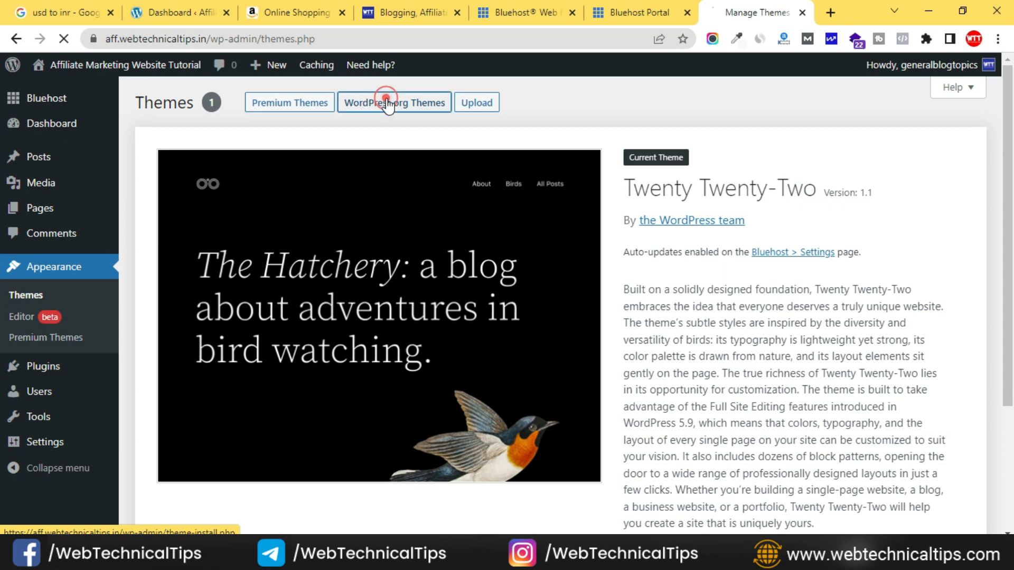
{"action": "left_click", "coordinate": [833, 145]}
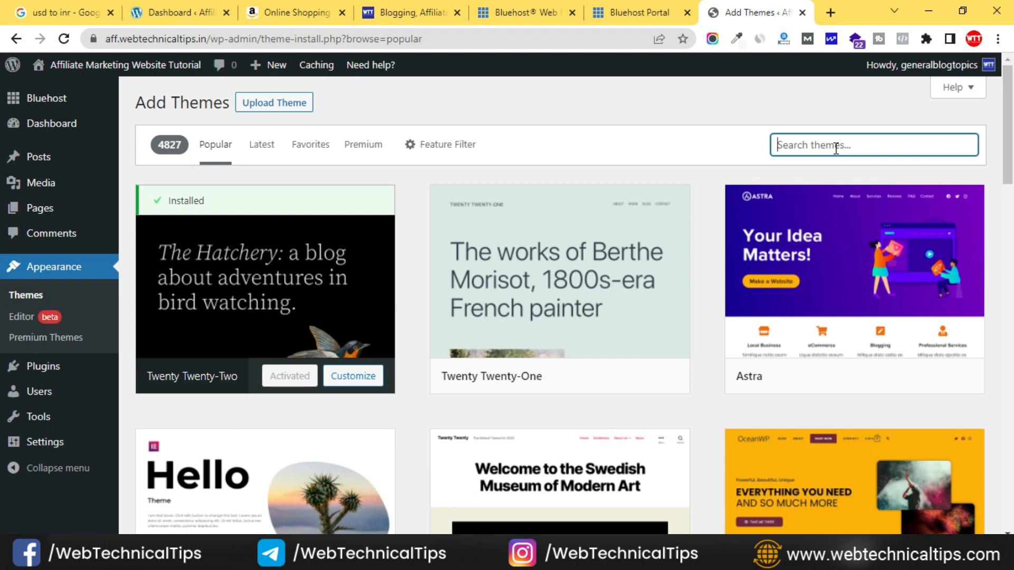
{"action": "type", "text": "block"}
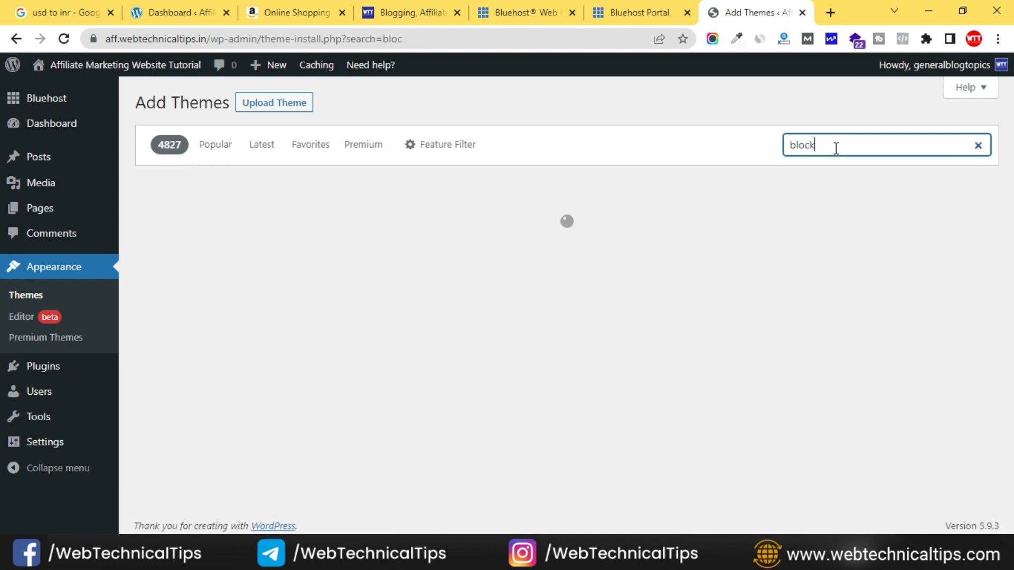
{"action": "type", "text": "sy"}
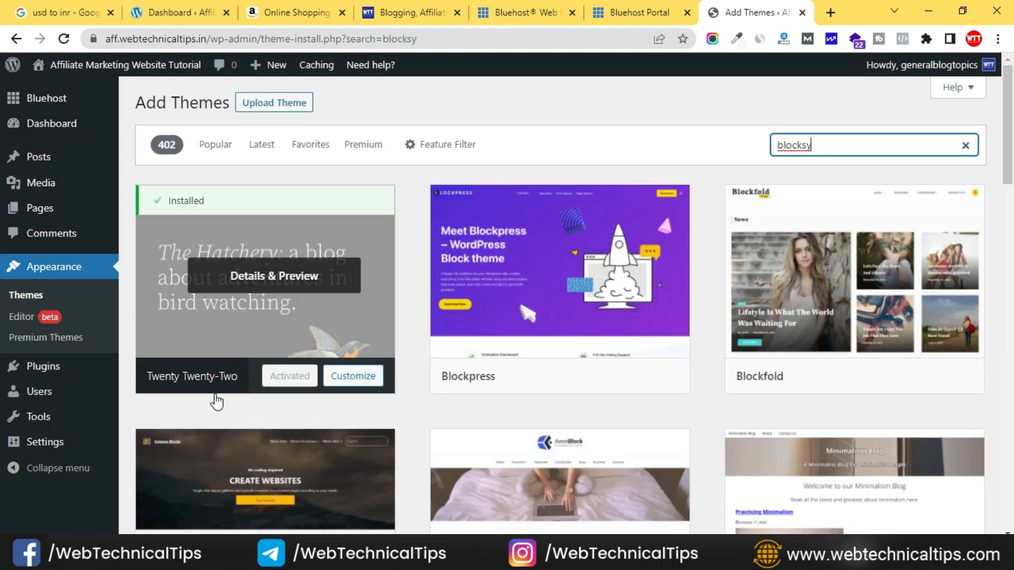
Step: Install the Blocksy theme from the search results and activate it on the site
{"action": "scroll", "coordinate": [974, 177], "scroll_direction": "down", "scroll_amount": 7}
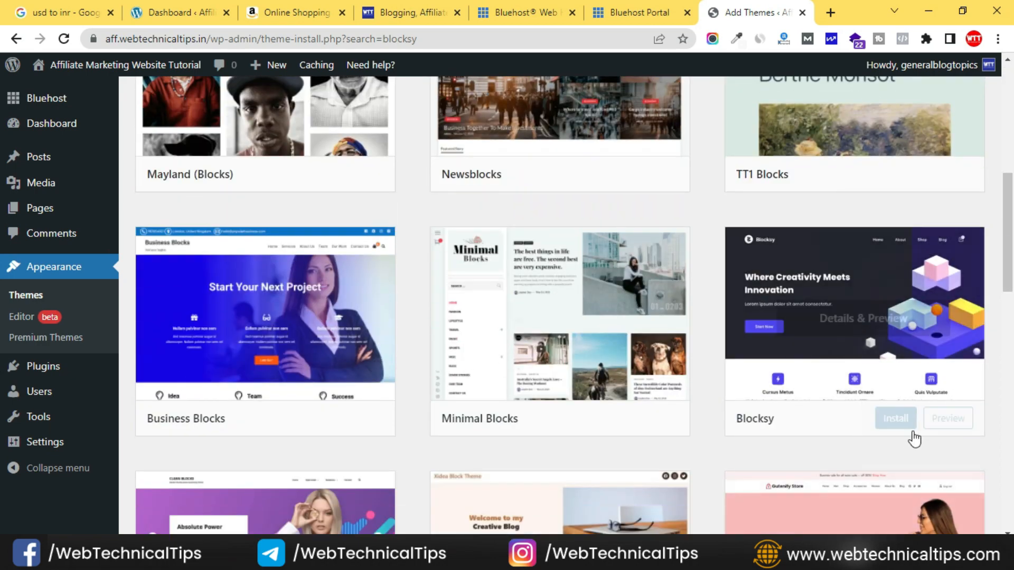
{"action": "left_click", "coordinate": [894, 421]}
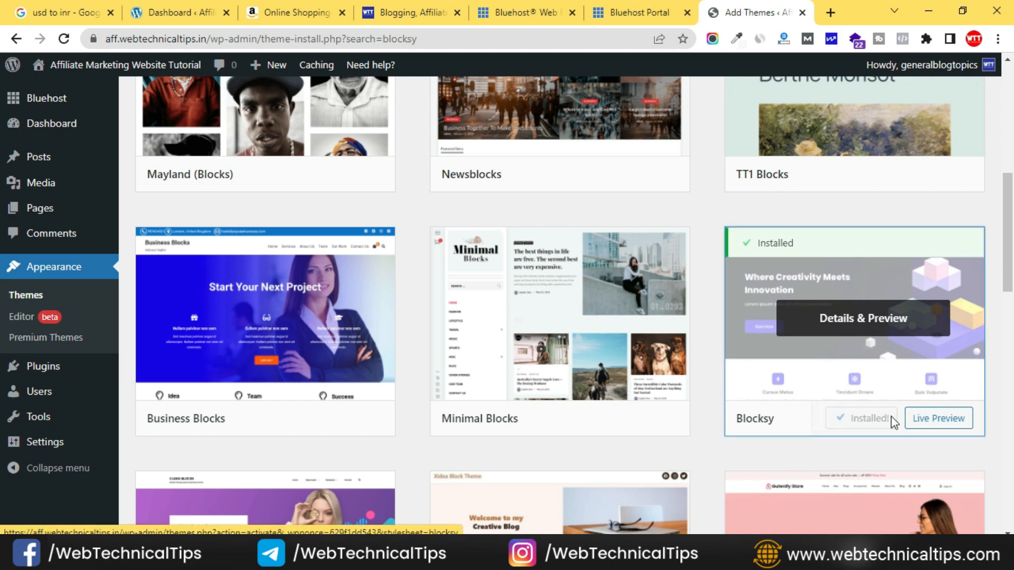
{"action": "left_click", "coordinate": [892, 418]}
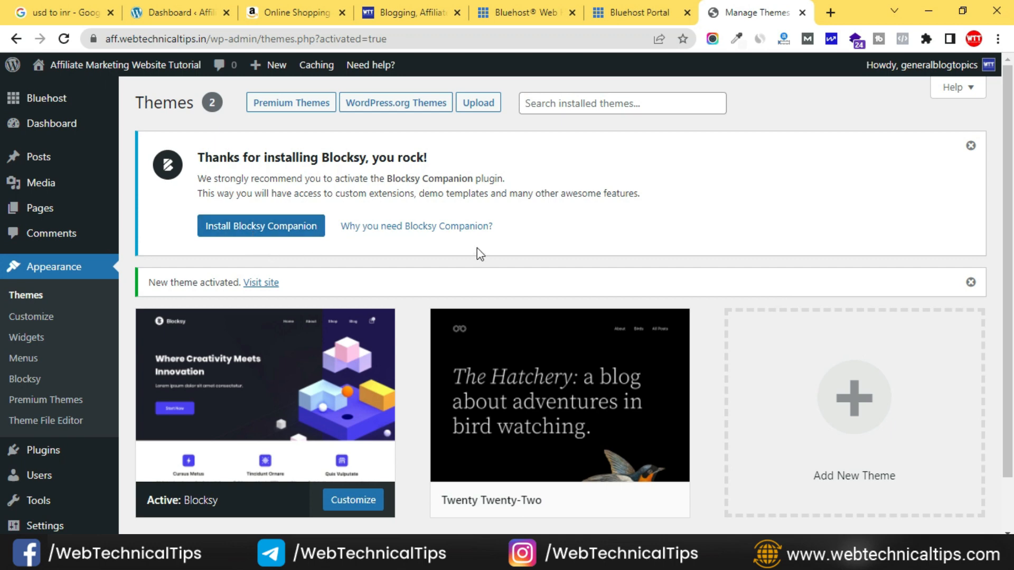
Step: Install the recommended Blocksy Companion plugin and skip its opt-in for update notifications and diagnostic tracking
{"action": "left_click", "coordinate": [257, 229]}
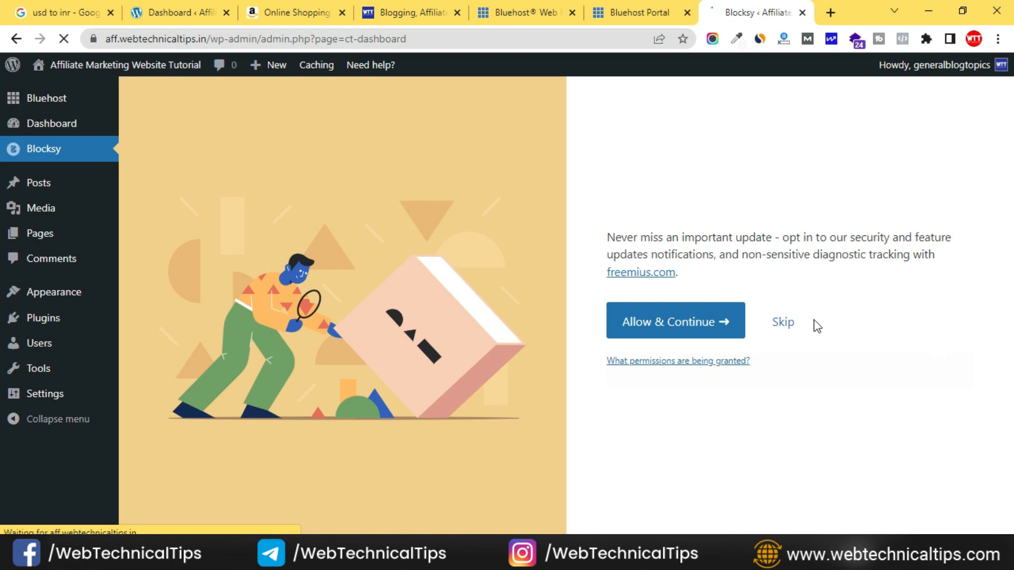
{"action": "left_click", "coordinate": [784, 324]}
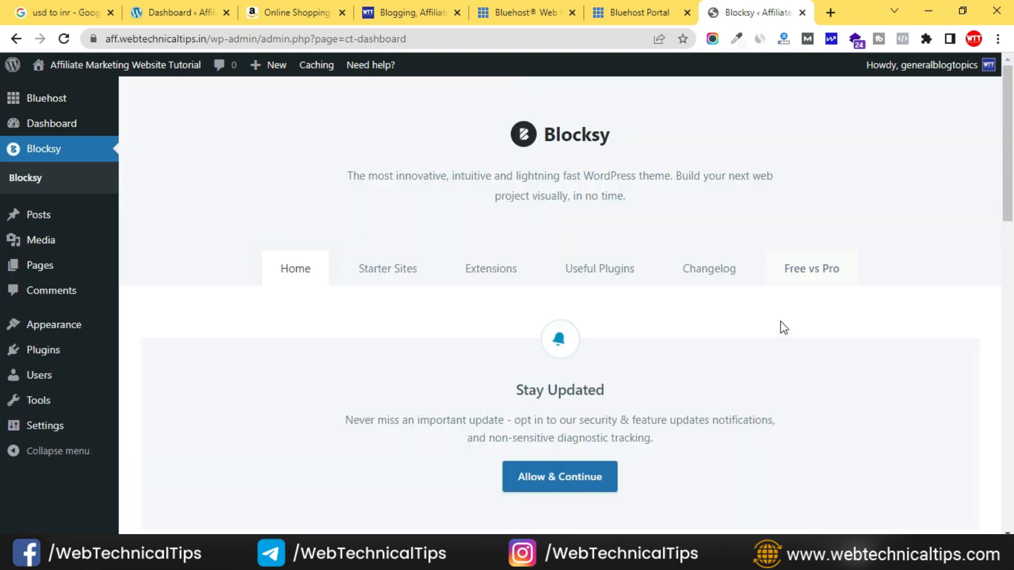
Step: Open Blocksy's starter sites, find the Product Reviews template, and start importing it
{"action": "left_click", "coordinate": [403, 271]}
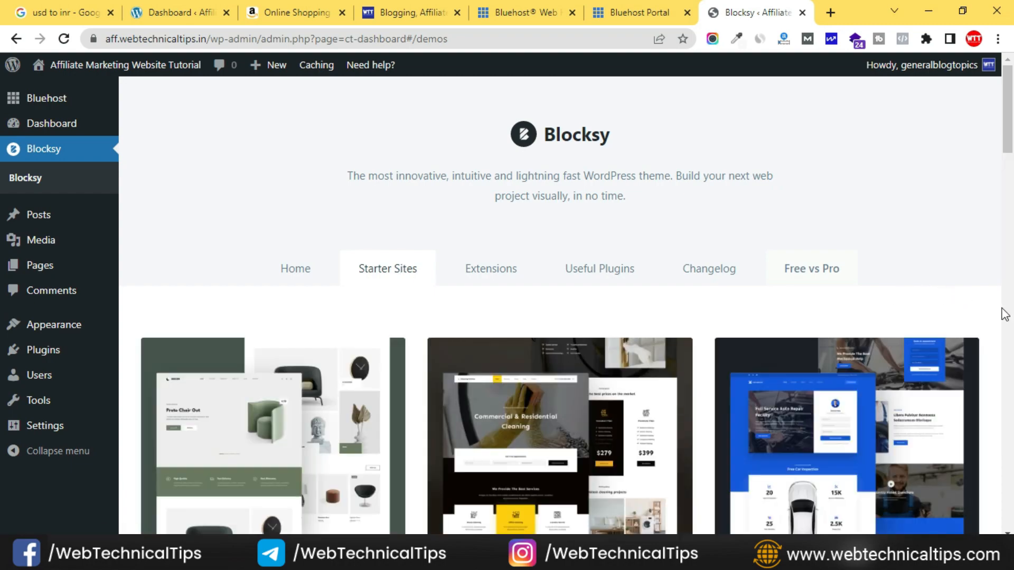
{"action": "scroll", "coordinate": [1003, 312], "scroll_direction": "down", "scroll_amount": 10}
{"action": "scroll", "coordinate": [1003, 317], "scroll_direction": "down", "scroll_amount": 10}
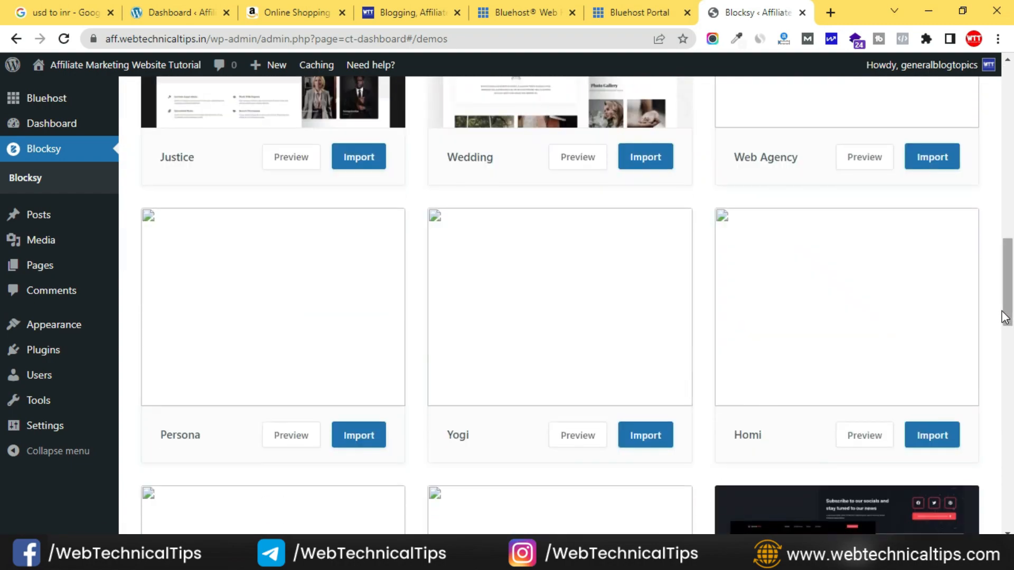
{"action": "scroll", "coordinate": [1003, 317], "scroll_direction": "down", "scroll_amount": 7}
{"action": "scroll", "coordinate": [1003, 317], "scroll_direction": "up", "scroll_amount": 5}
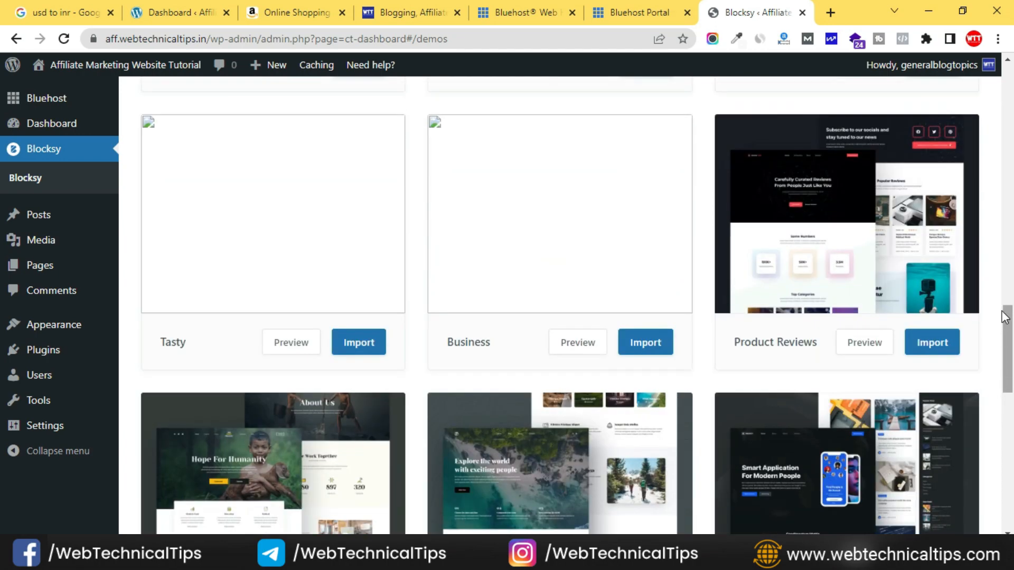
{"action": "mouse_move", "coordinate": [863, 252]}
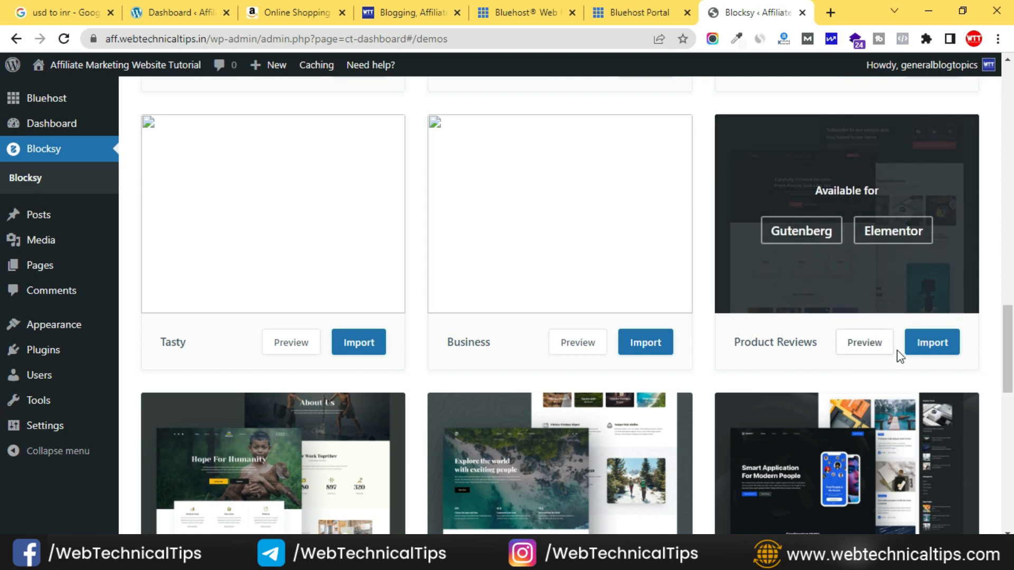
{"action": "left_click", "coordinate": [934, 344]}
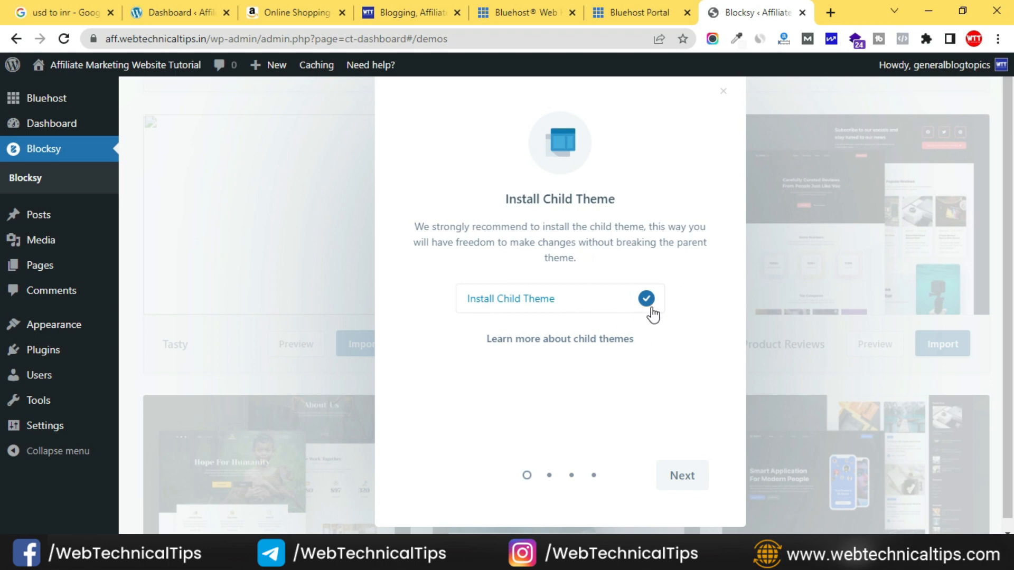
Step: Import the starter site with the child theme, Elementor as page builder, Elementor and WPForms plugins, options, widgets, content, and a clean install
{"action": "left_click", "coordinate": [683, 478]}
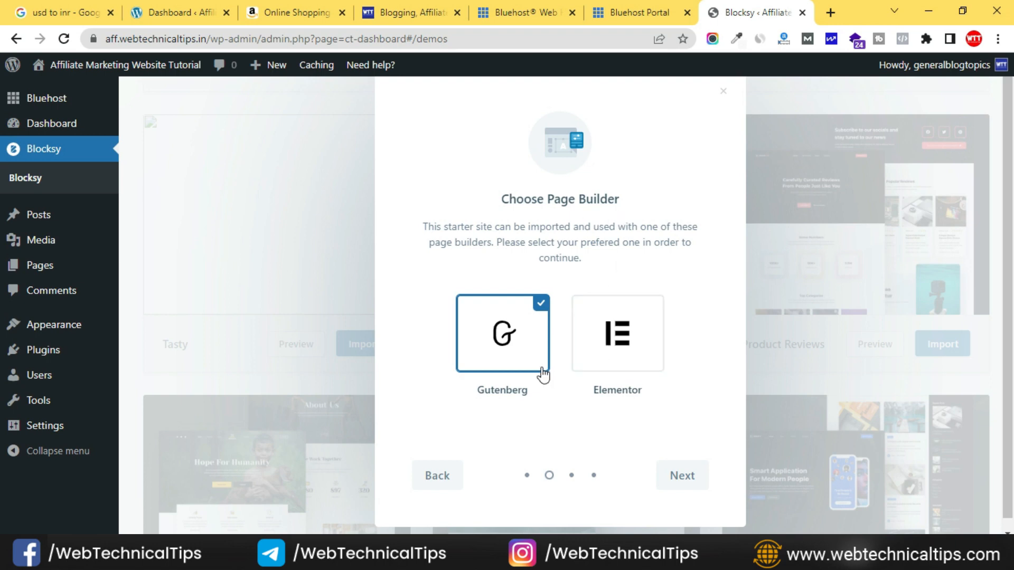
{"action": "left_click", "coordinate": [626, 335]}
{"action": "left_click", "coordinate": [690, 477]}
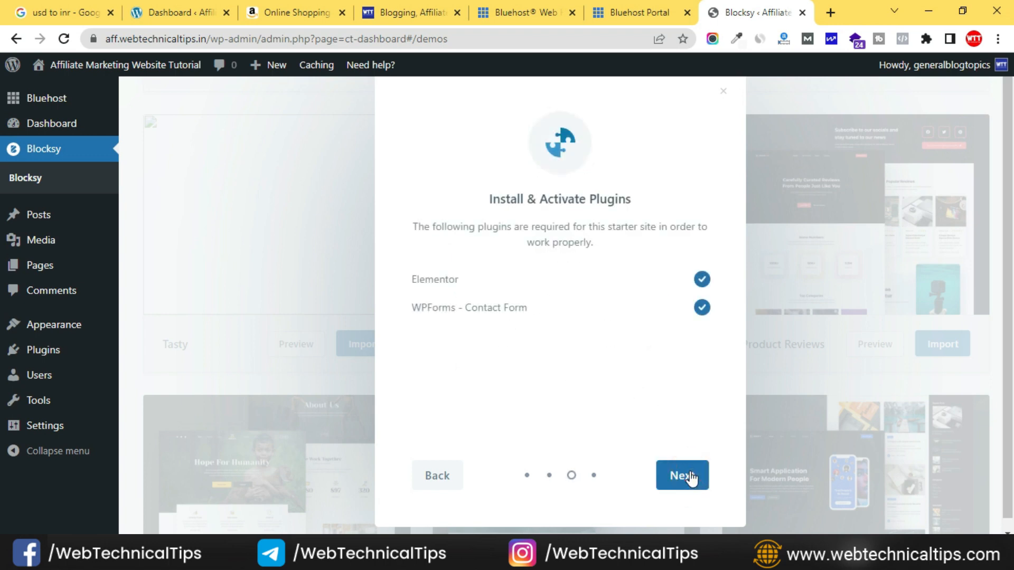
{"action": "left_click", "coordinate": [688, 482]}
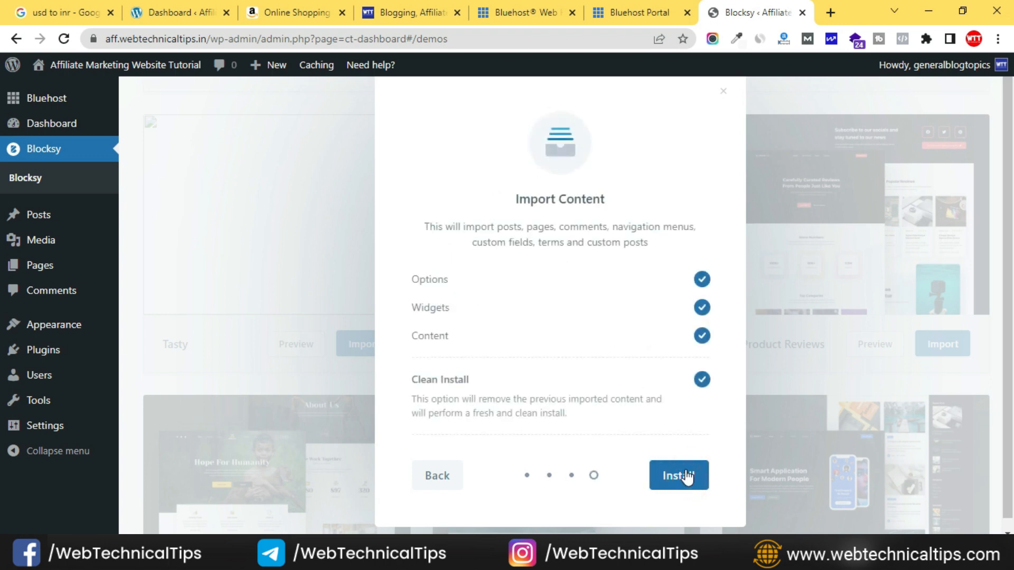
{"action": "left_click", "coordinate": [690, 479]}
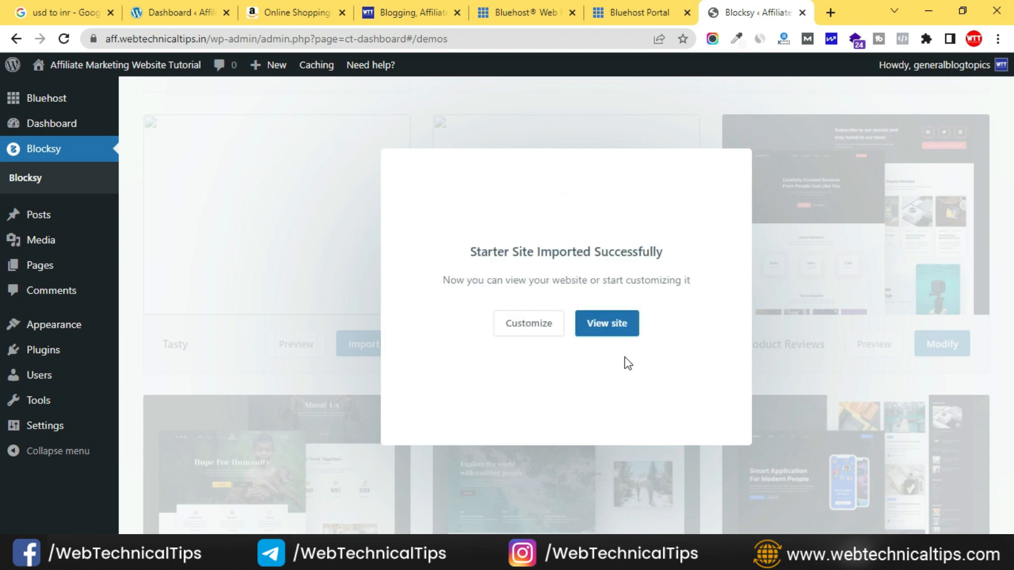
Step: Open the imported website in a new browser tab and examine its homepage from the hero section to the footer
{"action": "right_click", "coordinate": [621, 331]}
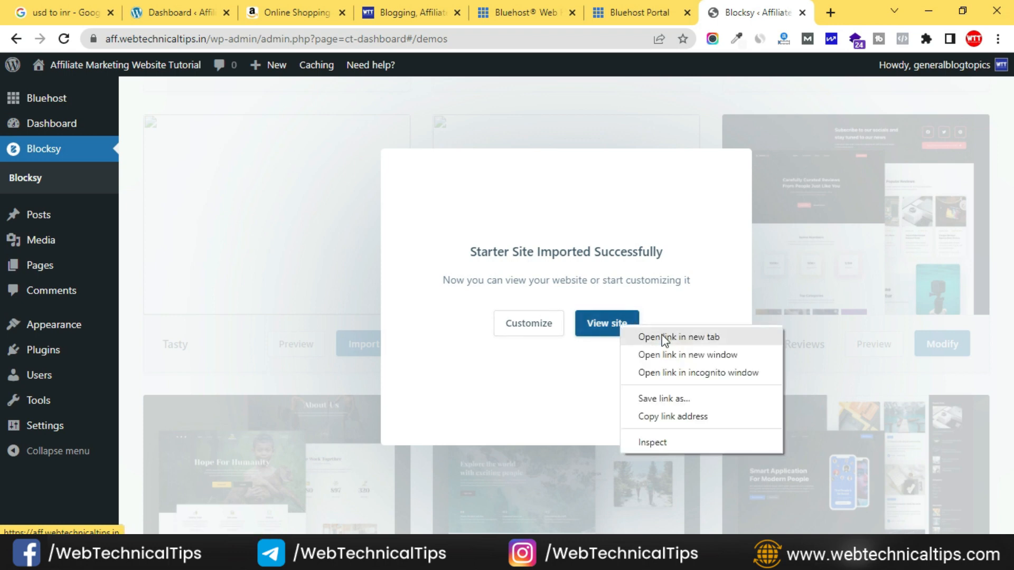
{"action": "left_click", "coordinate": [662, 338]}
{"action": "left_click", "coordinate": [787, 12]}
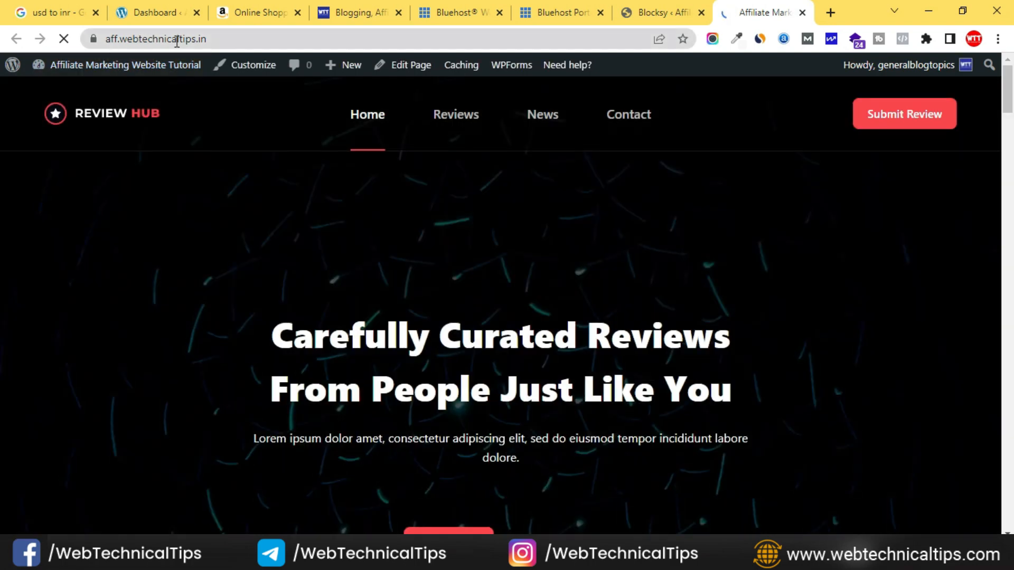
{"action": "scroll", "coordinate": [556, 179], "scroll_direction": "down", "scroll_amount": 10}
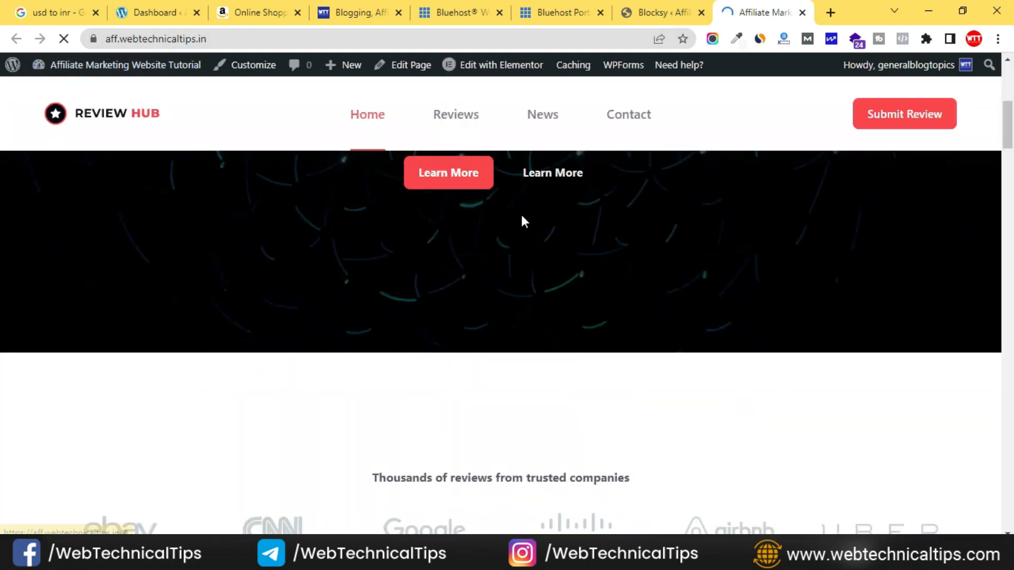
{"action": "scroll", "coordinate": [412, 278], "scroll_direction": "down", "scroll_amount": 20}
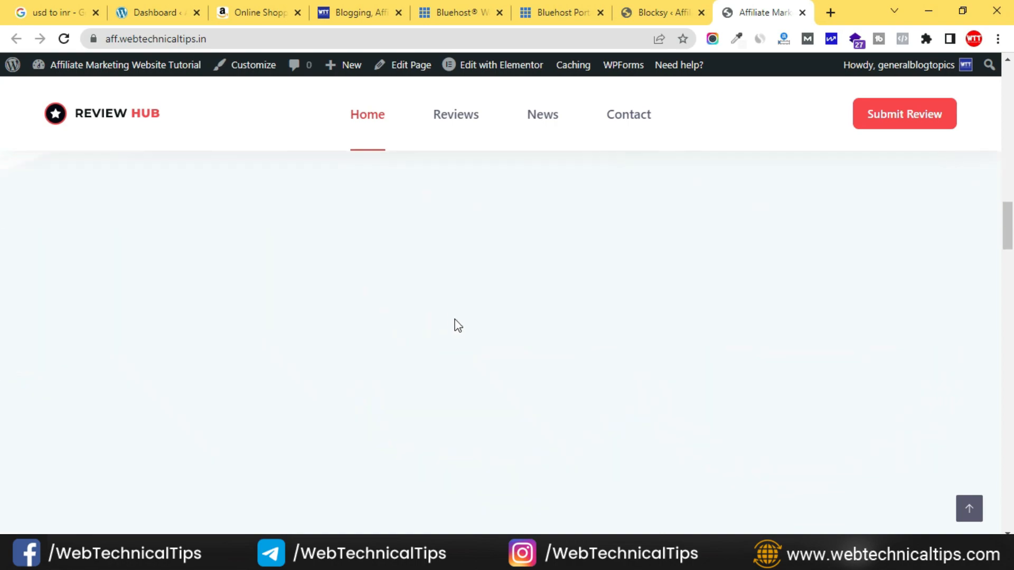
{"action": "scroll", "coordinate": [460, 324], "scroll_direction": "down", "scroll_amount": 15}
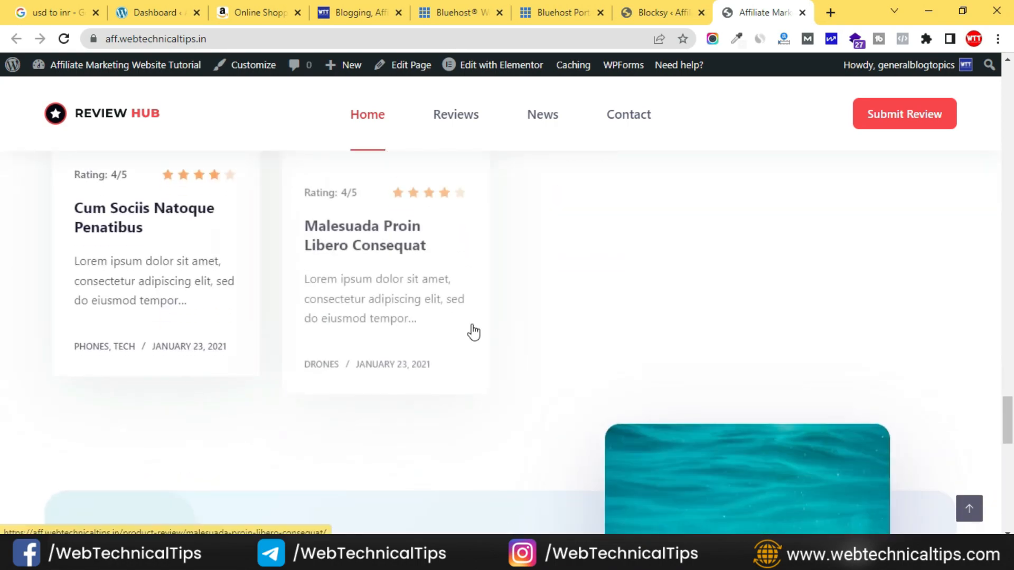
{"action": "scroll", "coordinate": [473, 325], "scroll_direction": "down", "scroll_amount": 4}
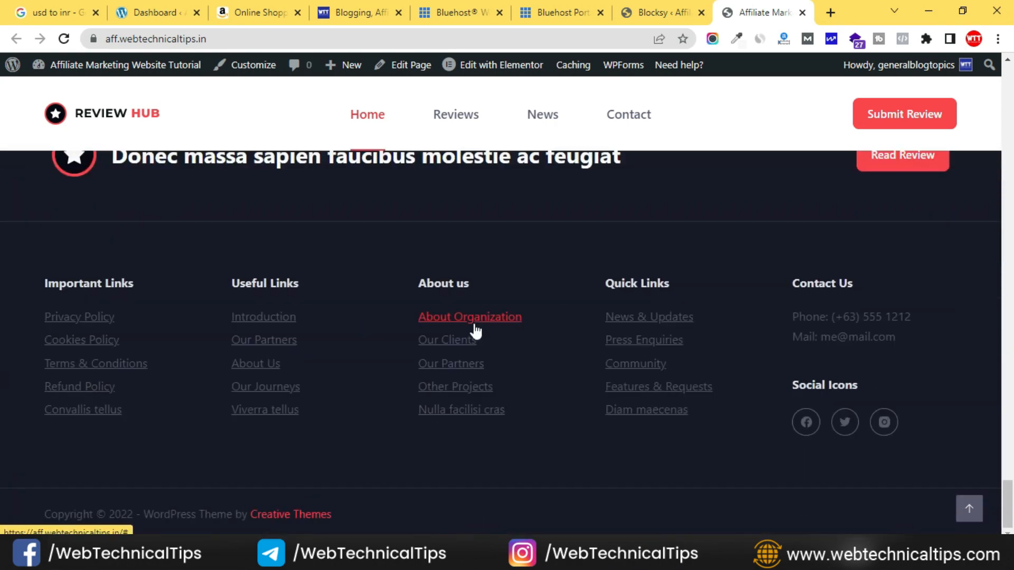
{"action": "scroll", "coordinate": [498, 340], "scroll_direction": "up", "scroll_amount": 15}
{"action": "scroll", "coordinate": [497, 335], "scroll_direction": "up", "scroll_amount": 12}
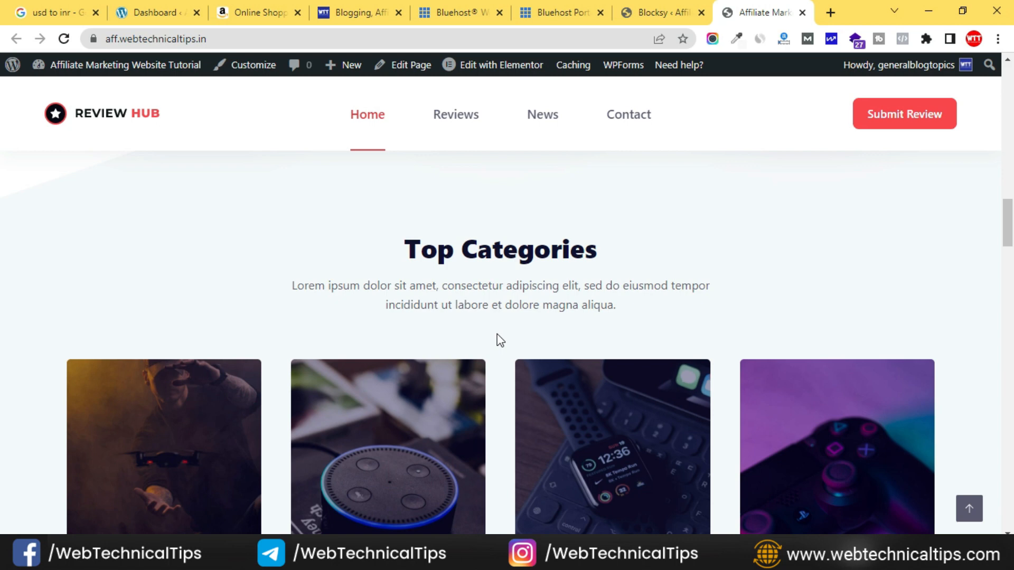
{"action": "scroll", "coordinate": [501, 340], "scroll_direction": "up", "scroll_amount": 5}
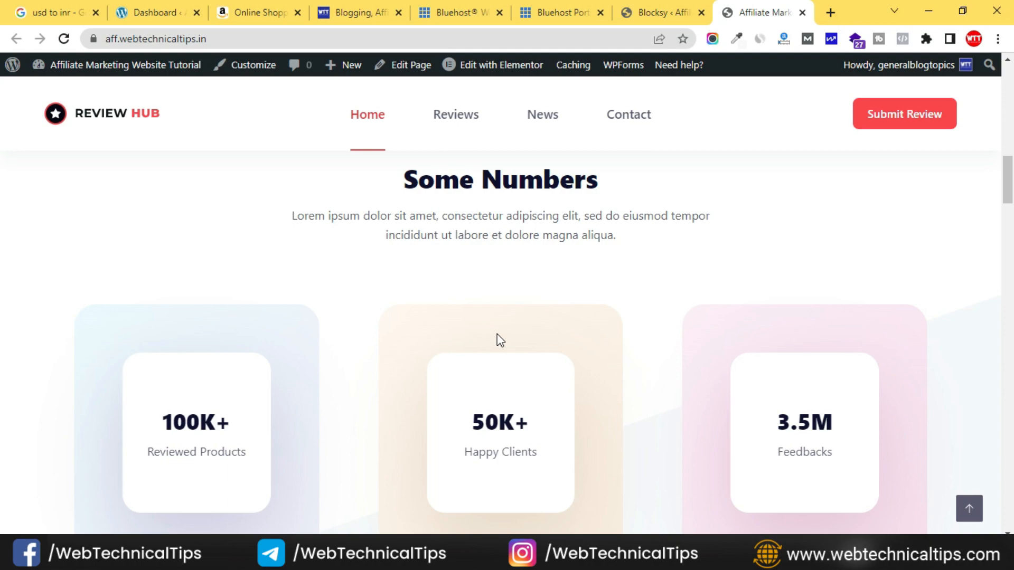
{"action": "scroll", "coordinate": [496, 333], "scroll_direction": "down", "scroll_amount": 15}
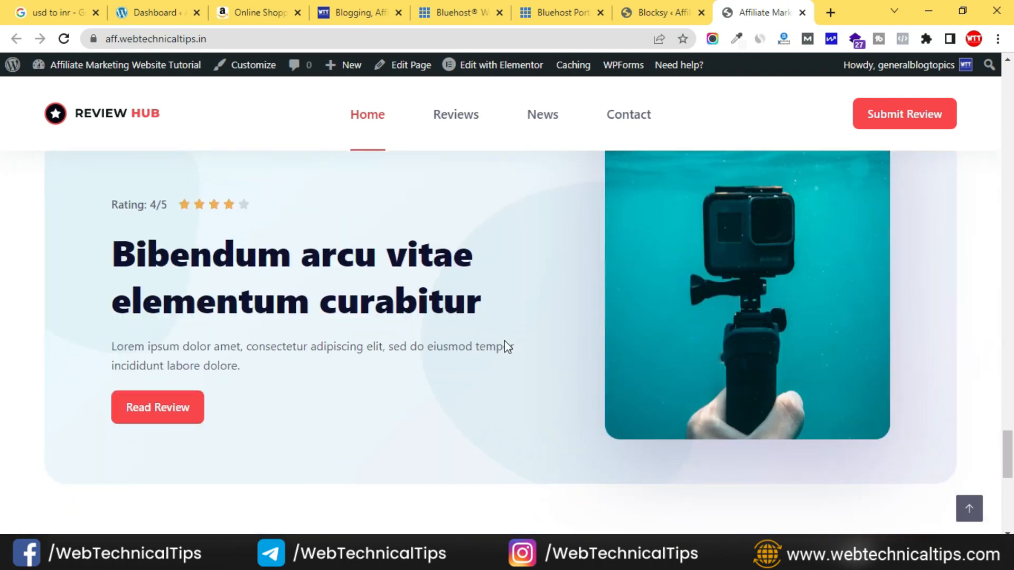
{"action": "scroll", "coordinate": [505, 349], "scroll_direction": "down", "scroll_amount": 5}
Step: Switch to the Notepad outline, review the "Step4 Create Content" and "Step5 Content Promotion(Traffic)" lines, and return to the browser
{"action": "key", "text": "alt+Tab"}
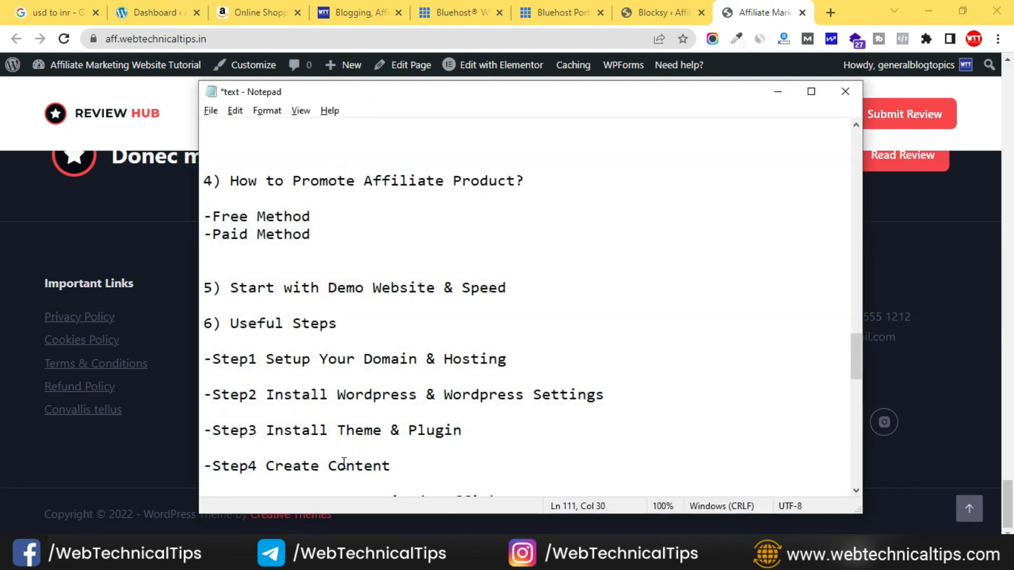
{"action": "scroll", "coordinate": [368, 430], "scroll_direction": "down", "scroll_amount": 1}
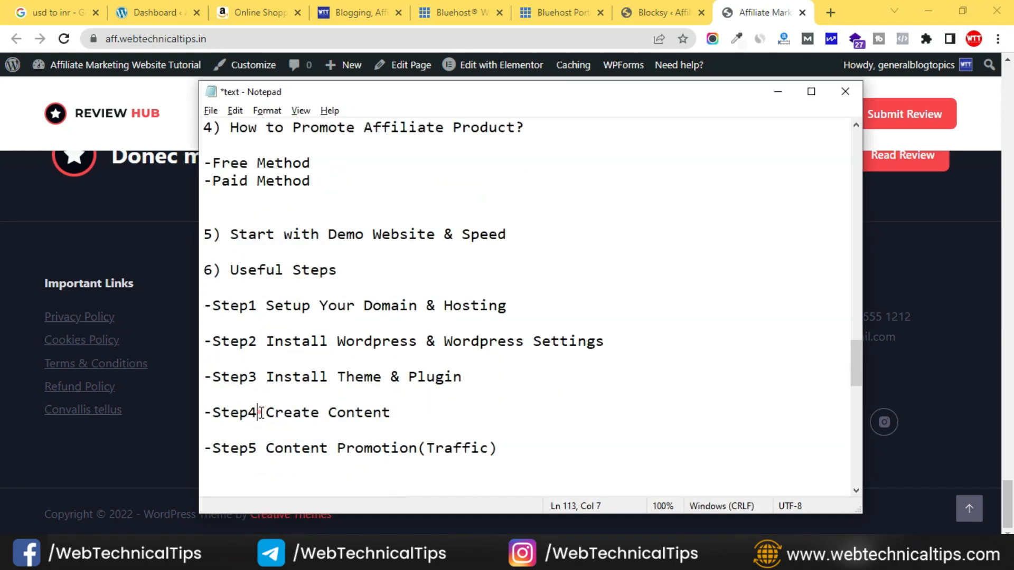
{"action": "left_click", "coordinate": [465, 418]}
{"action": "scroll", "coordinate": [464, 418], "scroll_direction": "down", "scroll_amount": 1}
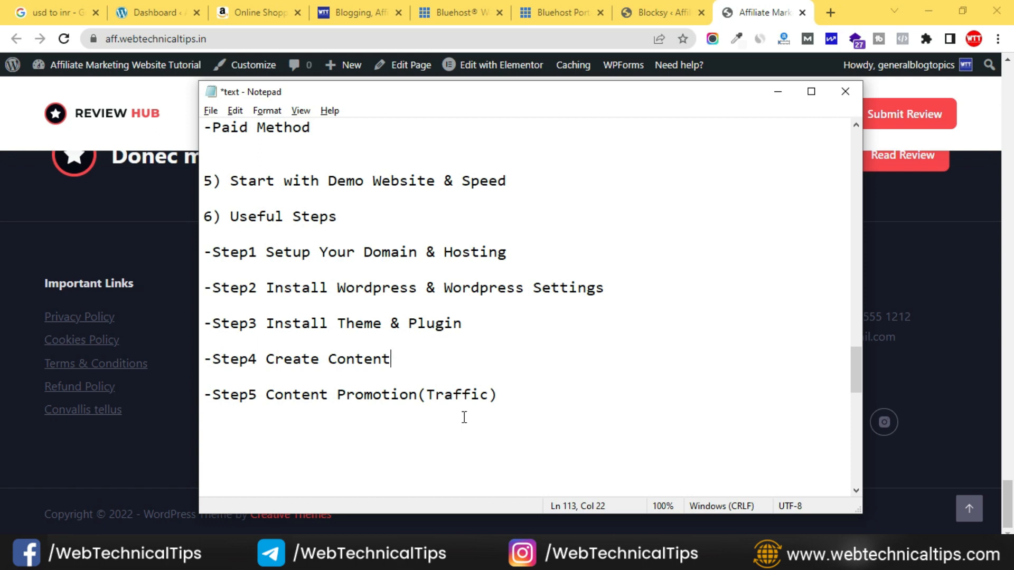
{"action": "left_click", "coordinate": [778, 91]}
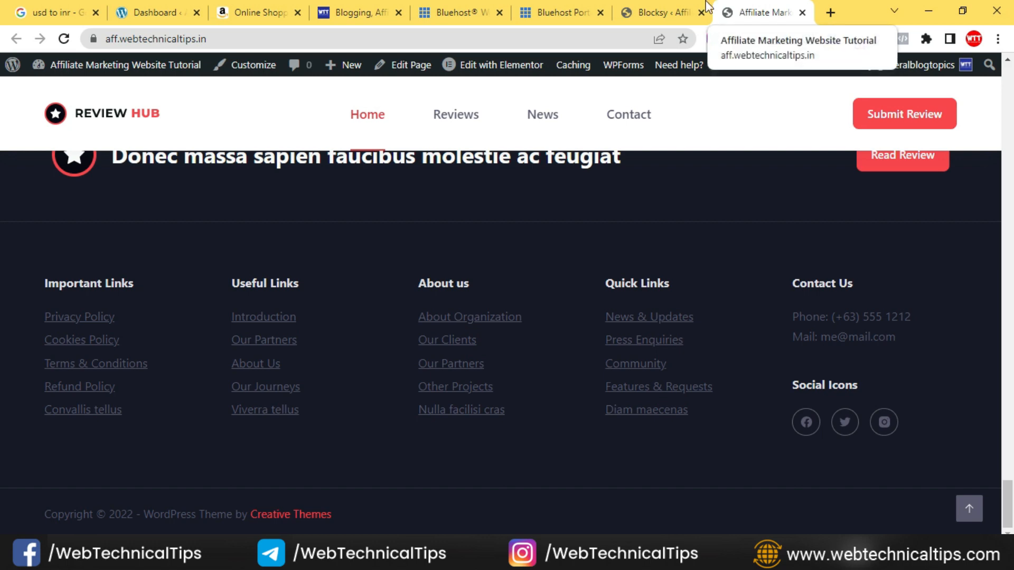
Step: Go back to the WordPress admin dashboard and dismiss the WPForms notice and the welcome banner
{"action": "left_click", "coordinate": [680, 12]}
{"action": "left_click", "coordinate": [776, 12]}
{"action": "left_click", "coordinate": [659, 10]}
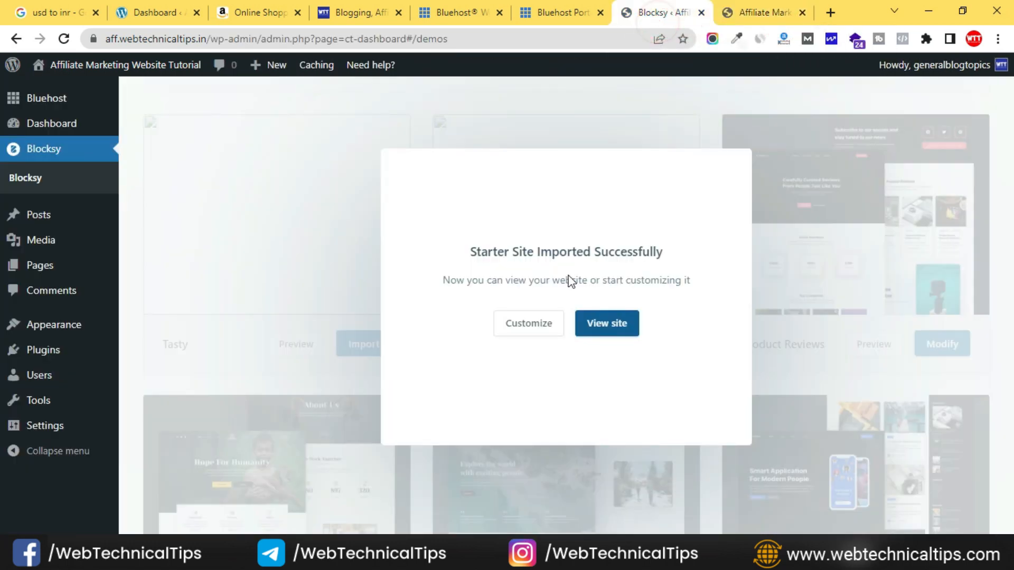
{"action": "left_click", "coordinate": [775, 198]}
{"action": "left_click", "coordinate": [59, 126]}
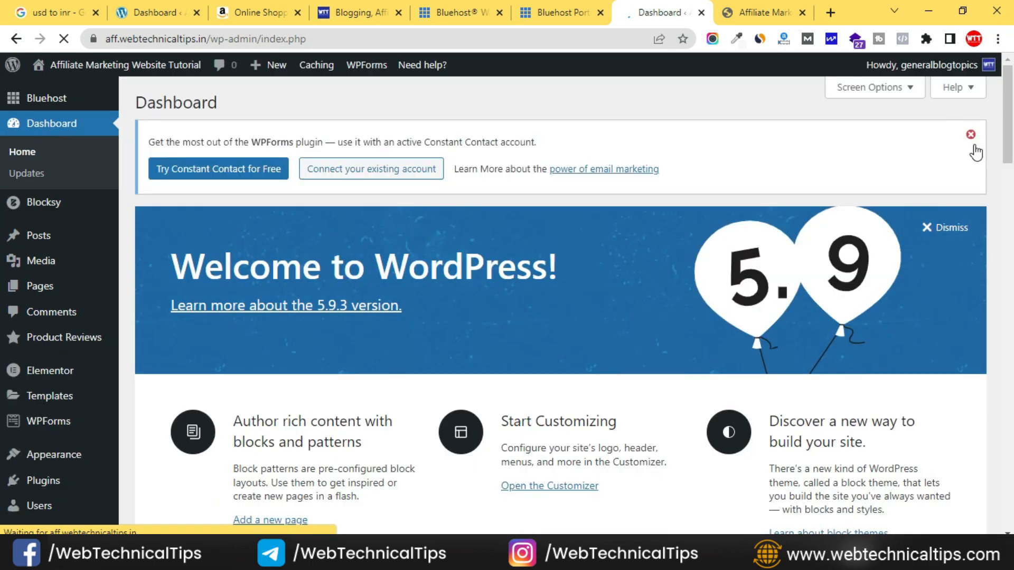
{"action": "left_click", "coordinate": [971, 137]}
{"action": "left_click", "coordinate": [953, 155]}
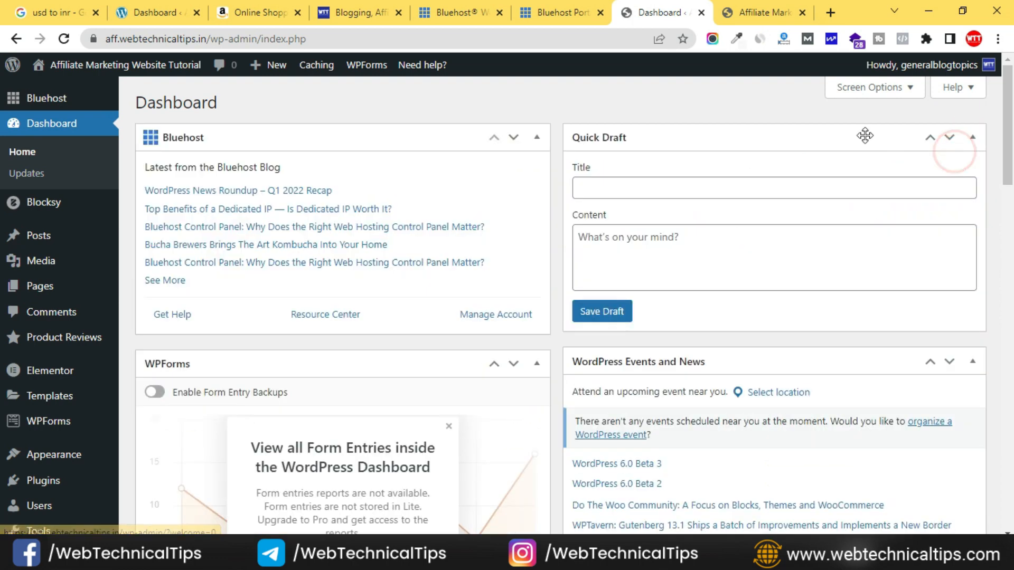
Step: Hide the Bluehost, WPForms, Elementor Overview, Site Health Status, At a Glance, Activity, Quick Draft, and WordPress Events and News boxes on the dashboard
{"action": "left_click", "coordinate": [860, 90]}
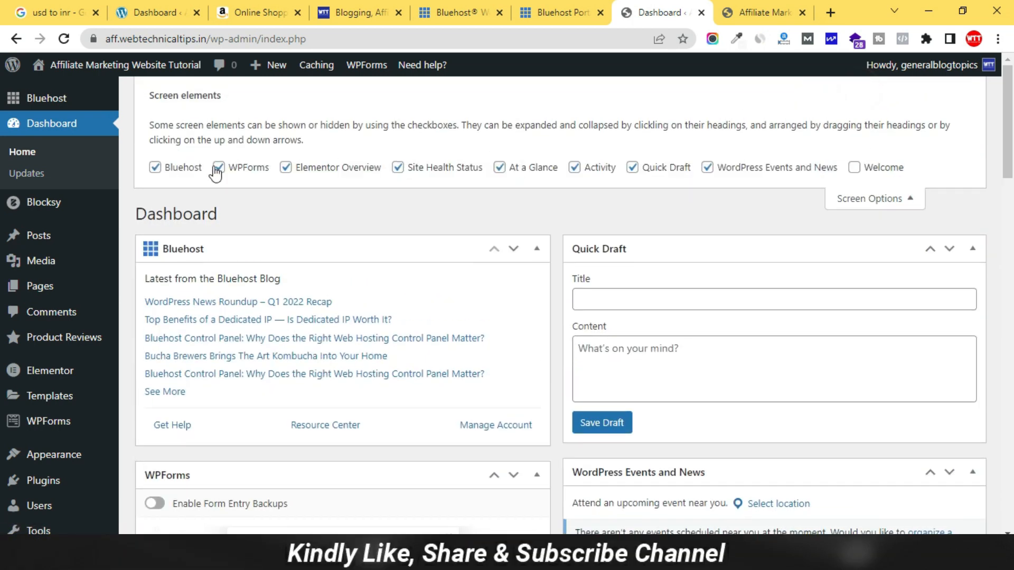
{"action": "left_click", "coordinate": [216, 169]}
{"action": "left_click", "coordinate": [309, 169]}
{"action": "left_click", "coordinate": [154, 168]}
{"action": "left_click", "coordinate": [447, 167]}
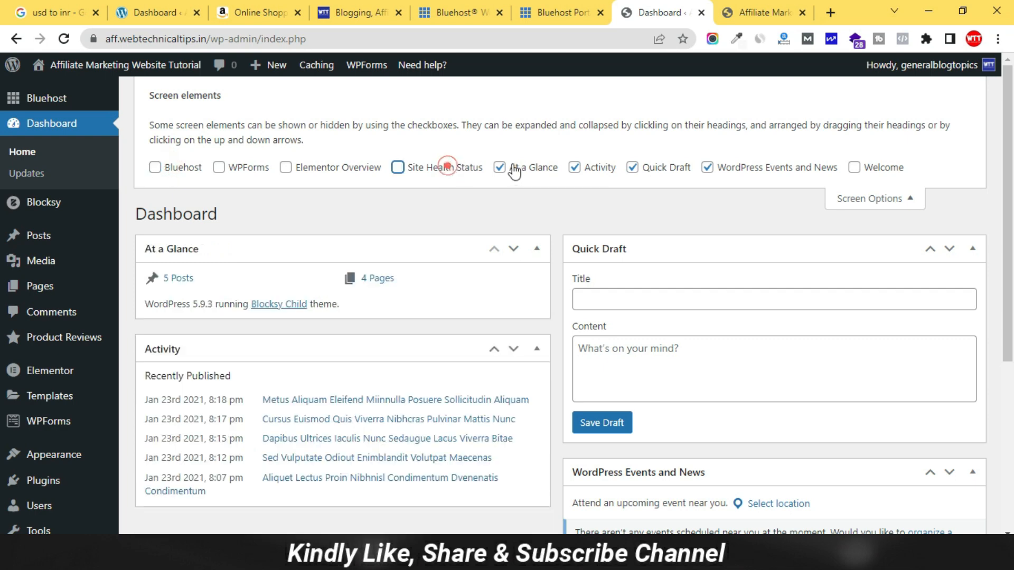
{"action": "left_click", "coordinate": [508, 168]}
{"action": "left_click", "coordinate": [642, 168]}
{"action": "left_click", "coordinate": [593, 168]}
{"action": "left_click", "coordinate": [751, 168]}
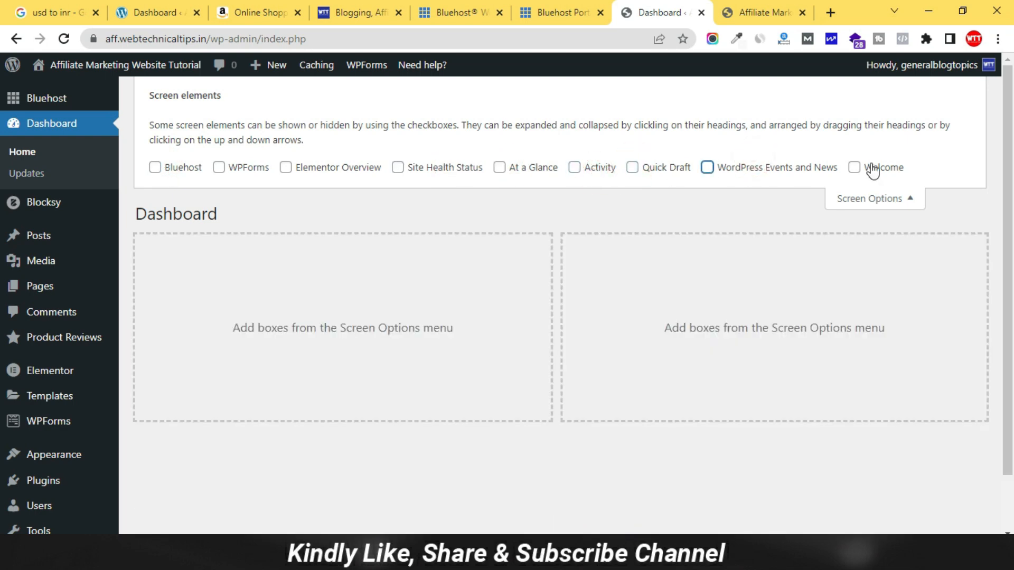
{"action": "left_click", "coordinate": [892, 198]}
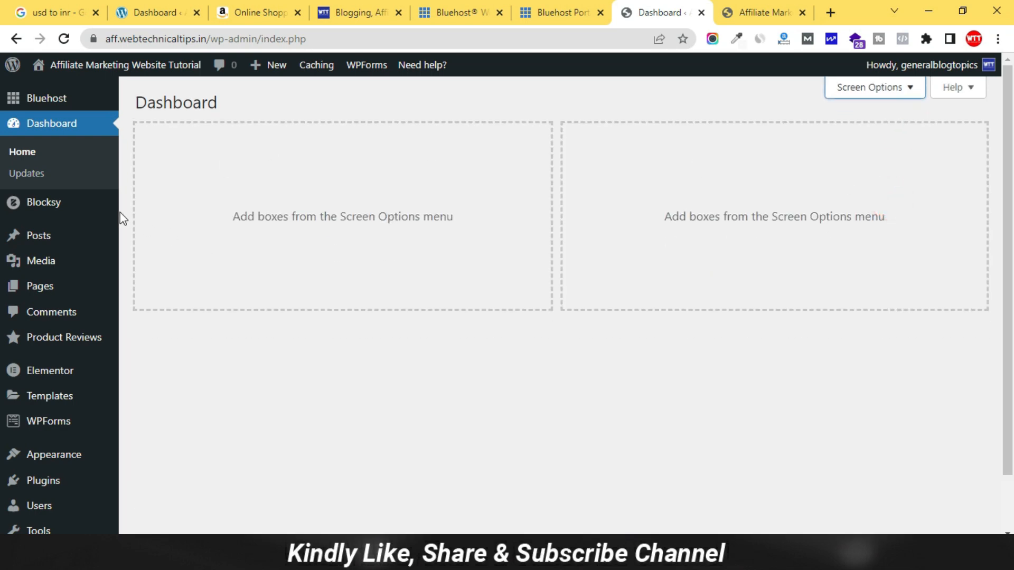
{"action": "mouse_move", "coordinate": [55, 210]}
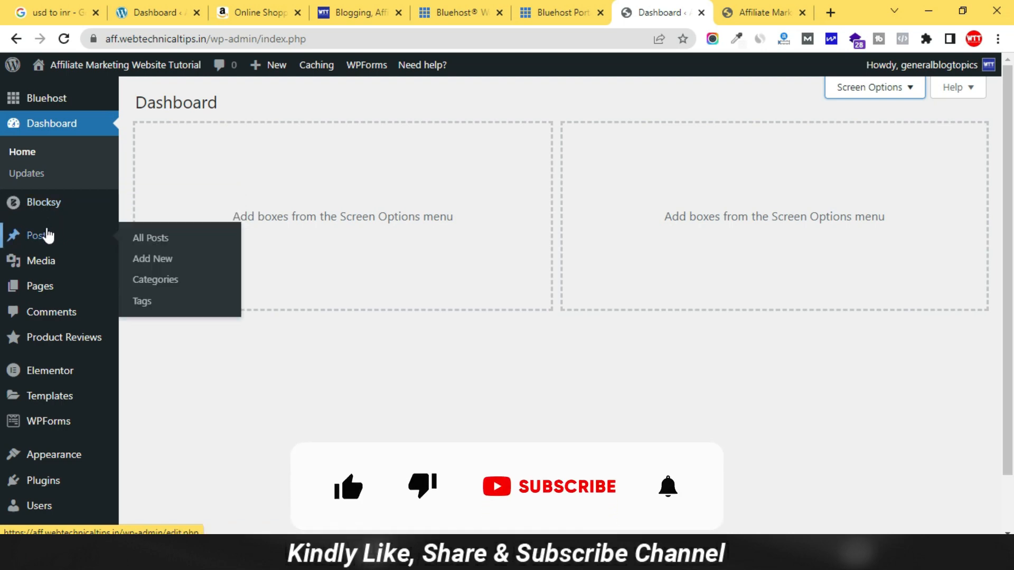
{"action": "mouse_move", "coordinate": [49, 102]}
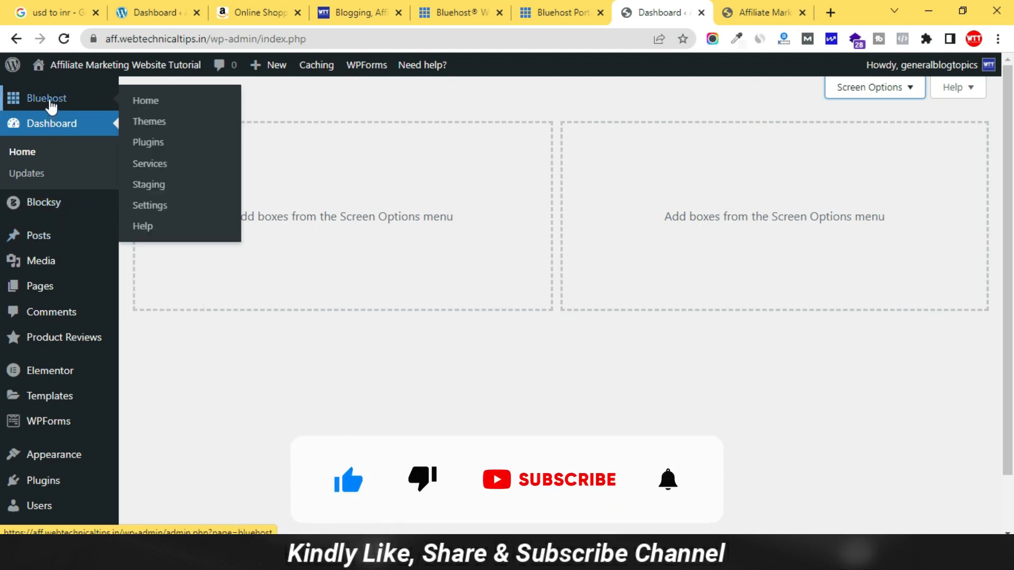
{"action": "mouse_move", "coordinate": [46, 245]}
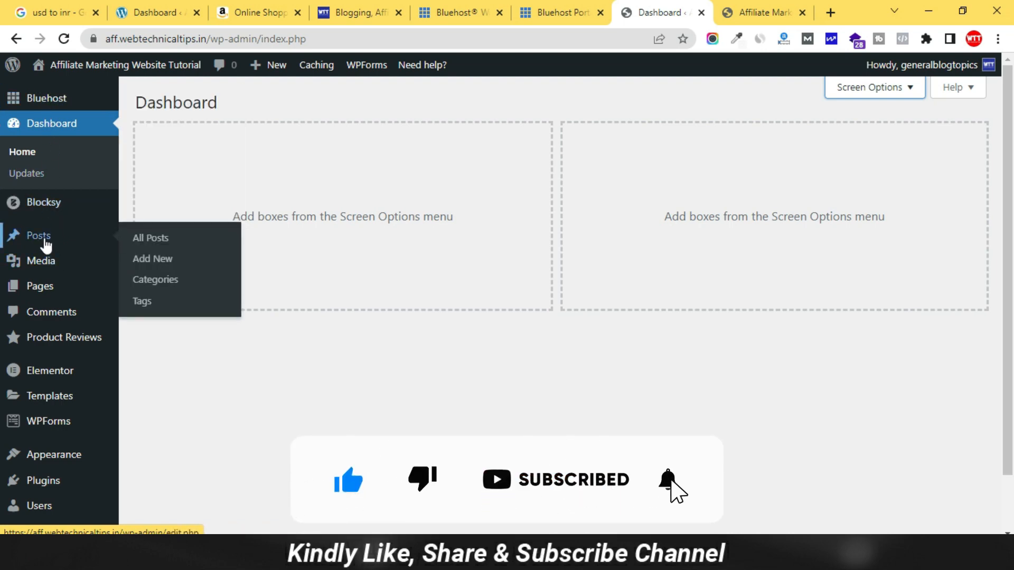
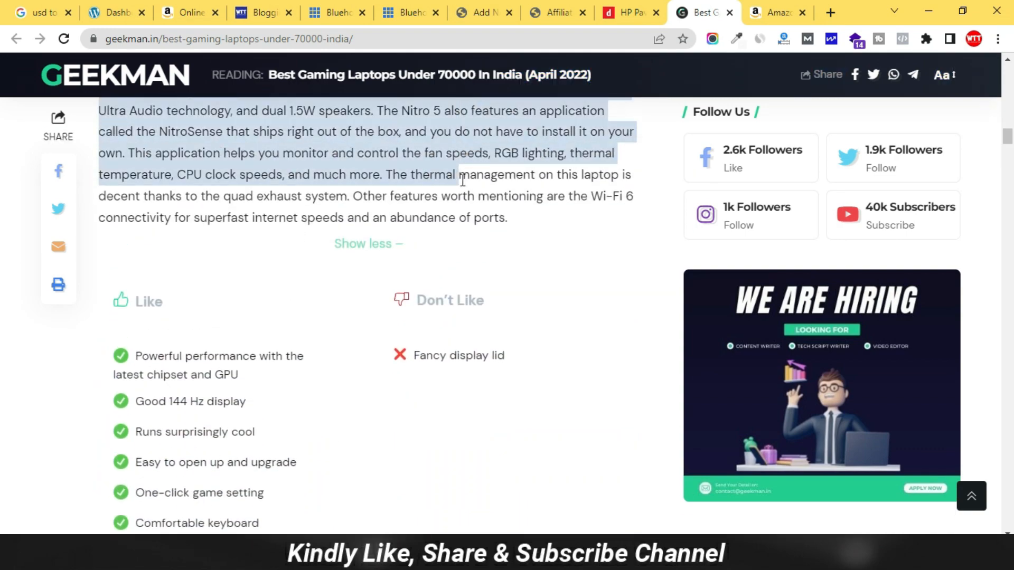
Step: Paste the copied Acer Nitro 5 description into the body of the "HP Pavilion Ryzen 5-5600H" product review
{"action": "left_click", "coordinate": [478, 12]}
{"action": "scroll", "coordinate": [274, 329], "scroll_direction": "up", "scroll_amount": 5}
{"action": "scroll", "coordinate": [274, 328], "scroll_direction": "up", "scroll_amount": 3}
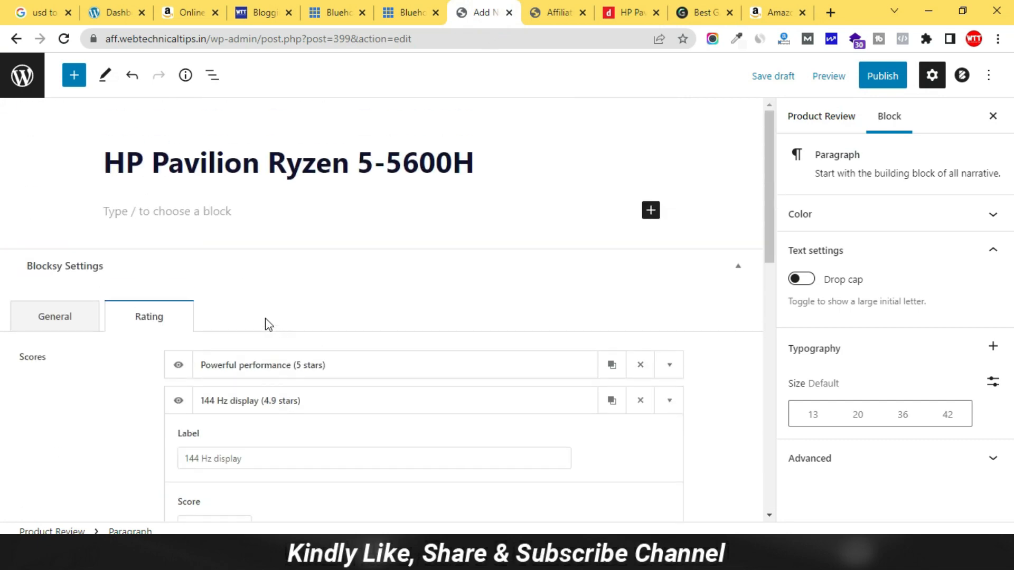
{"action": "left_click", "coordinate": [149, 212]}
{"action": "key", "text": "ctrl+v"}
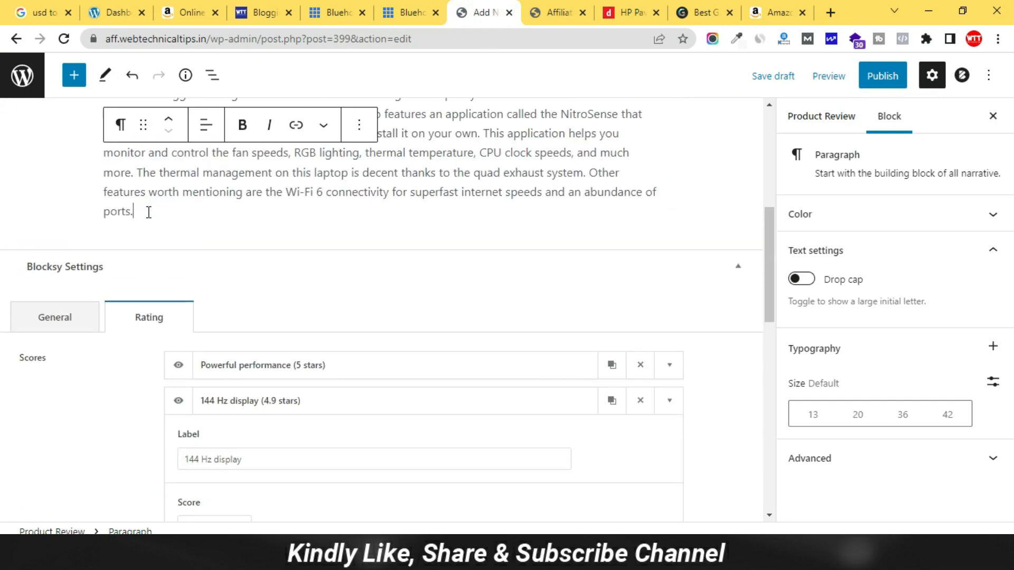
{"action": "scroll", "coordinate": [441, 239], "scroll_direction": "up", "scroll_amount": 6}
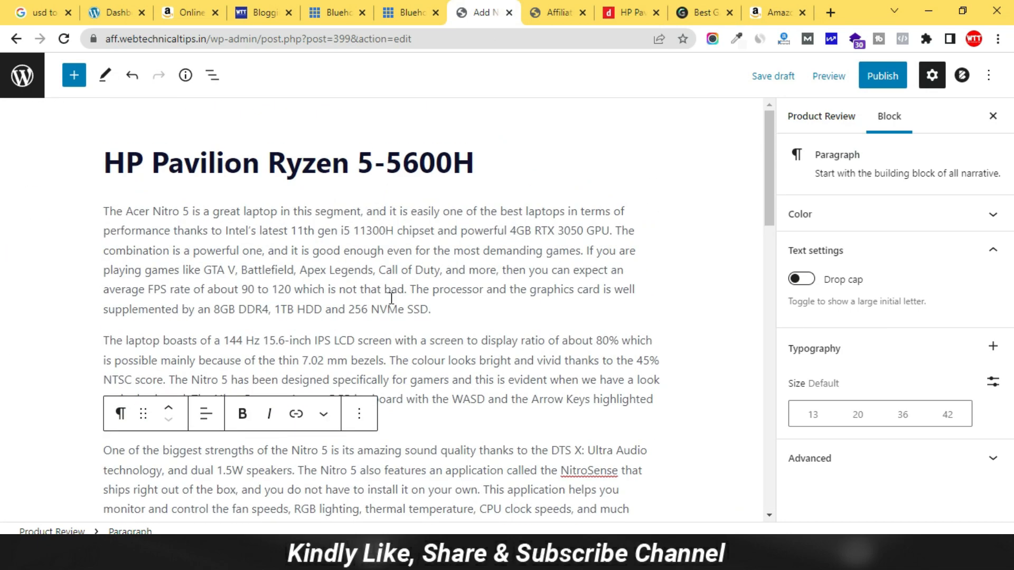
Step: Show the review's General settings in Blocksy Settings and copy "HP Pavilion Ryzen" from the review title
{"action": "scroll", "coordinate": [368, 153], "scroll_direction": "down", "scroll_amount": 8}
{"action": "left_click", "coordinate": [55, 222]}
{"action": "scroll", "coordinate": [99, 366], "scroll_direction": "down", "scroll_amount": 1}
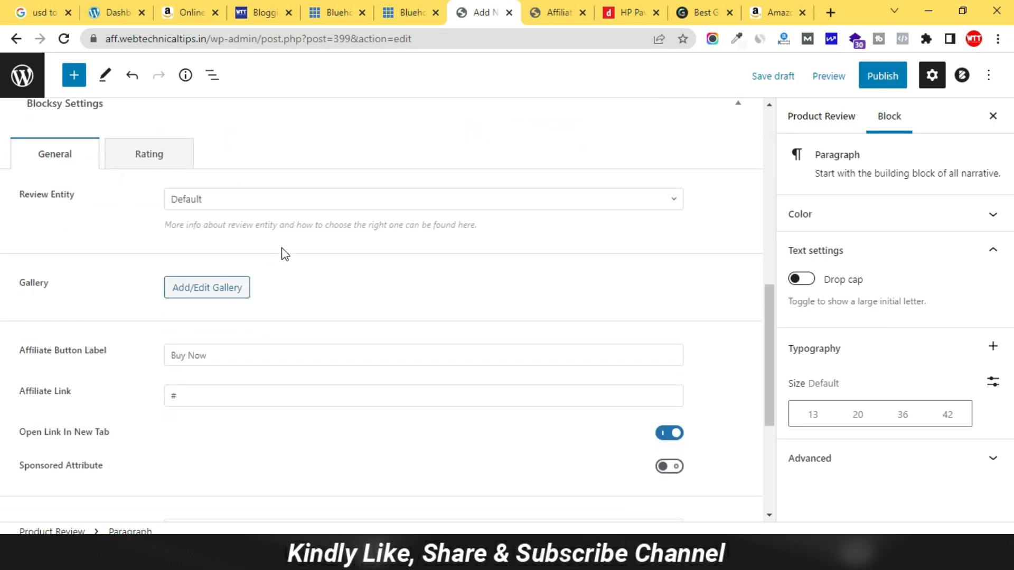
{"action": "left_click", "coordinate": [688, 12]}
{"action": "scroll", "coordinate": [367, 338], "scroll_direction": "up", "scroll_amount": 7}
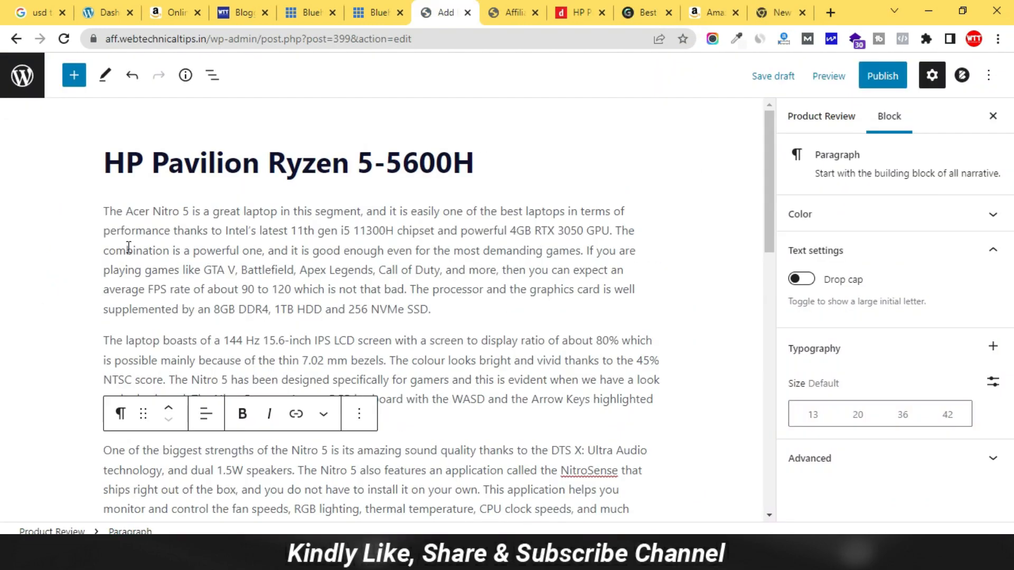
{"action": "left_click_drag", "start_coordinate": [115, 157], "coordinate": [344, 165]}
{"action": "key", "text": "ctrl+c"}
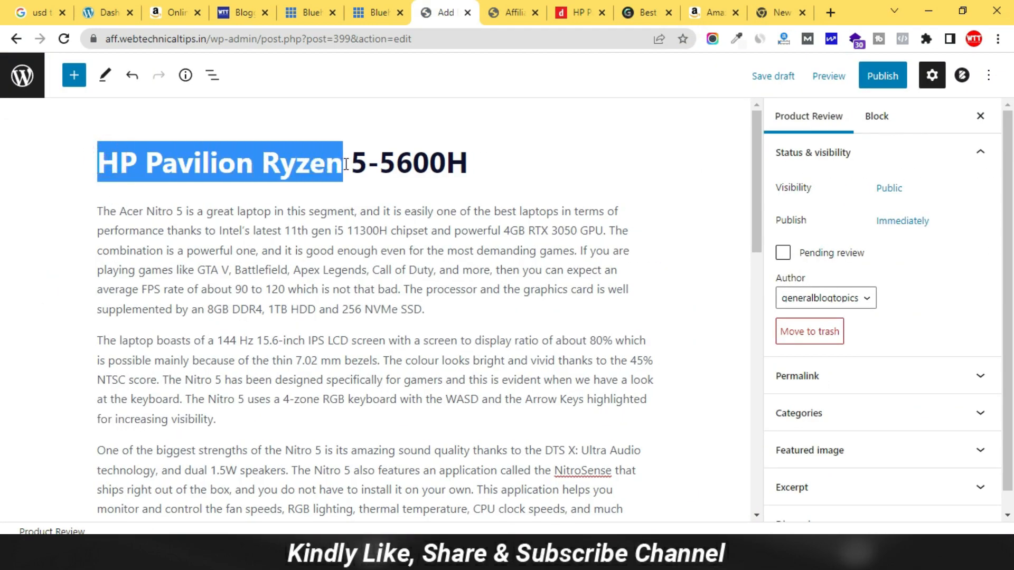
Step: Search Google Images for "HP Pavilion Ryzen" in a new browser tab
{"action": "left_click", "coordinate": [774, 12]}
{"action": "type", "text": "acer nitro 5"}
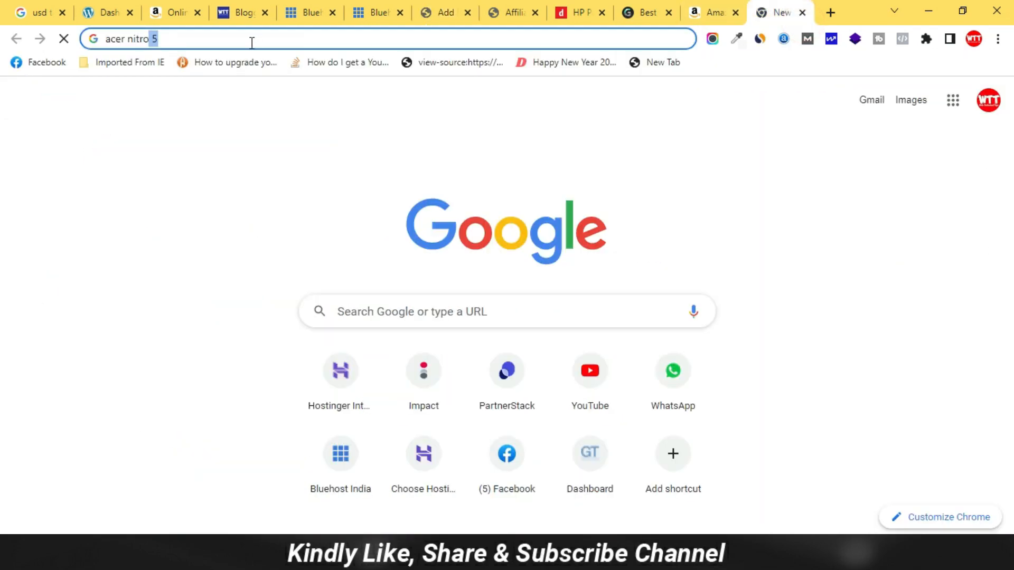
{"action": "key", "text": "ctrl+a"}
{"action": "key", "text": "ctrl+v"}
{"action": "key", "text": "Return"}
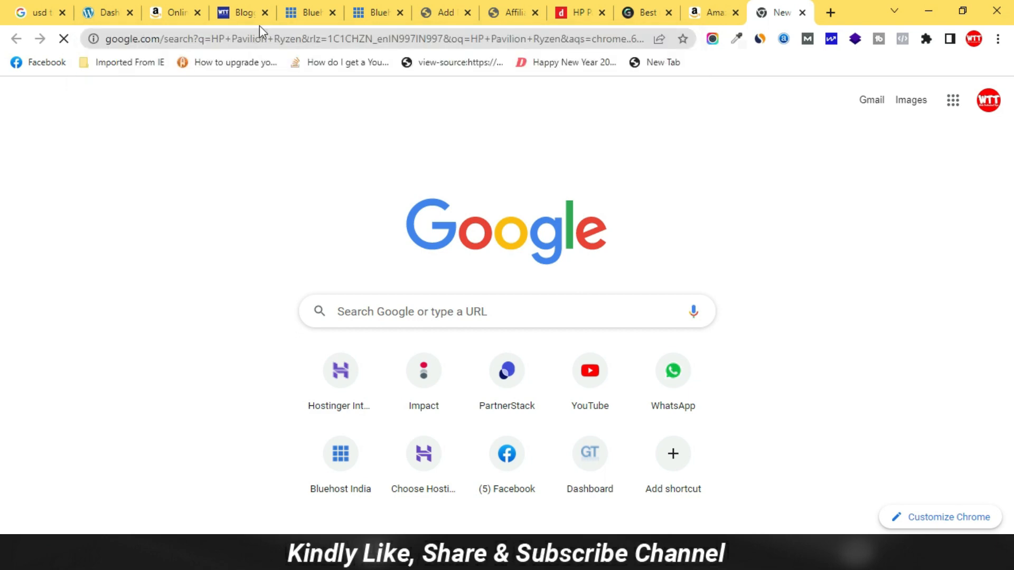
{"action": "left_click", "coordinate": [349, 135]}
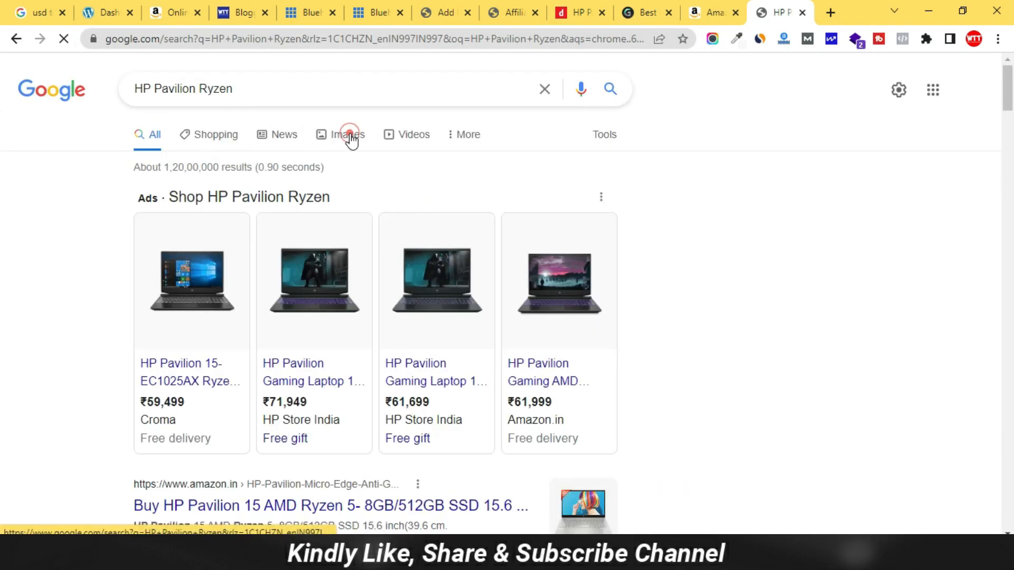
Step: Open the amazon.in HP Pavilion AMD Ryzen 5 5600H image in a new tab and save it to the Desktop
{"action": "scroll", "coordinate": [472, 236], "scroll_direction": "down", "scroll_amount": 3}
{"action": "right_click", "coordinate": [472, 236]}
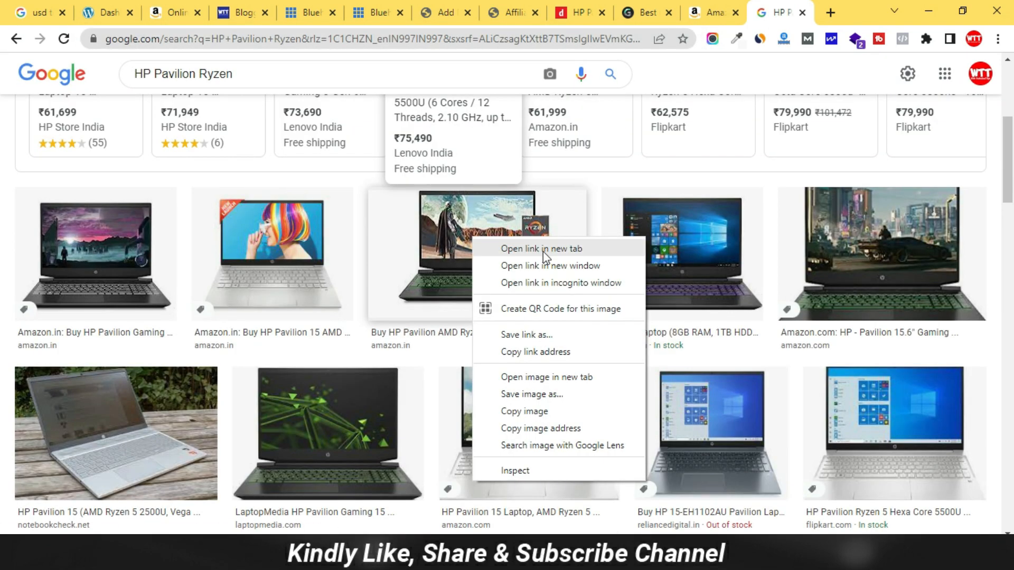
{"action": "left_click", "coordinate": [543, 251]}
{"action": "left_click", "coordinate": [775, 5]}
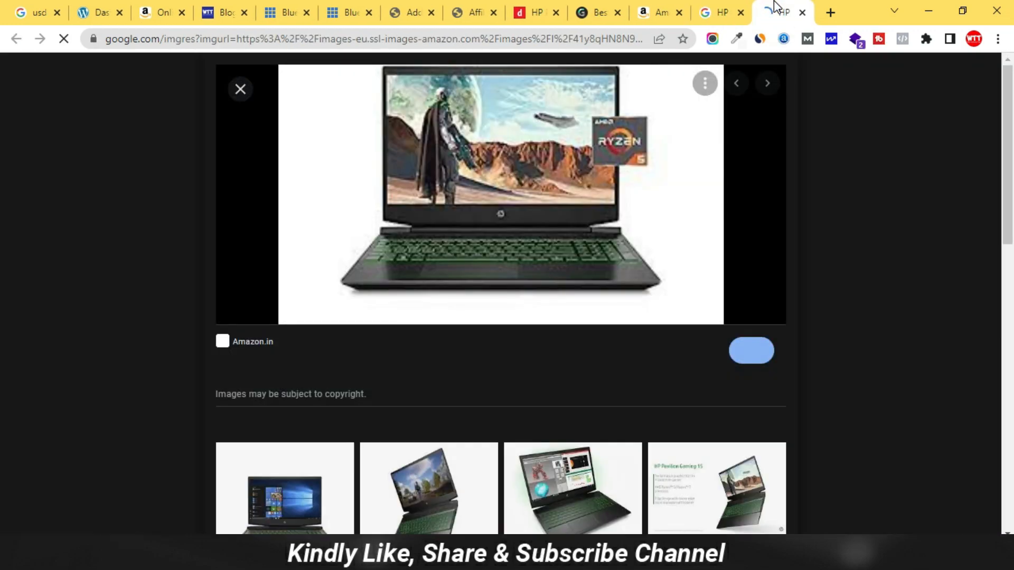
{"action": "right_click", "coordinate": [475, 230]}
{"action": "left_click", "coordinate": [519, 364]}
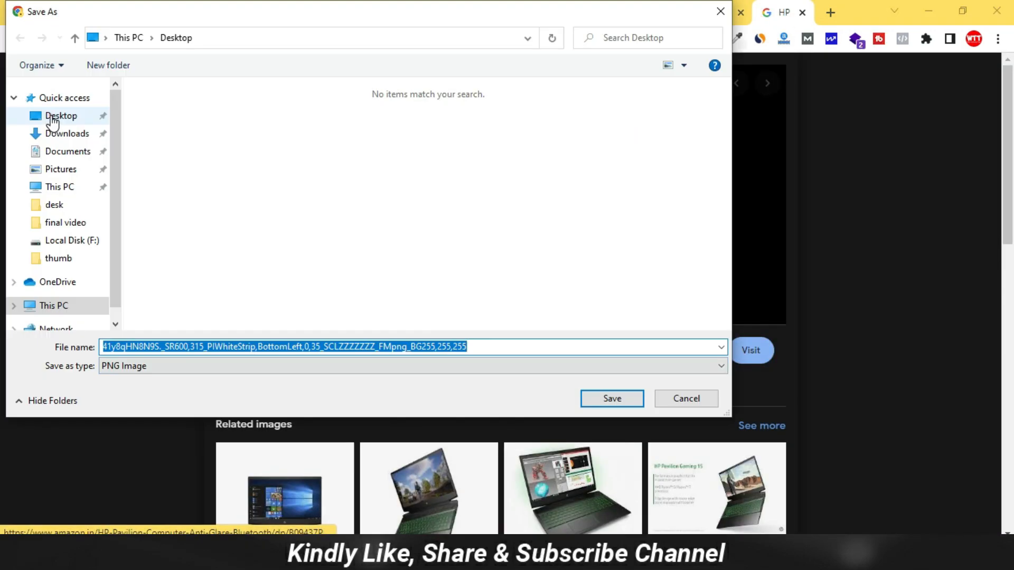
{"action": "left_click", "coordinate": [52, 120]}
{"action": "left_click", "coordinate": [596, 398]}
Step: Upload the saved laptop PNG from the Desktop as an image for the product review's gallery
{"action": "left_click", "coordinate": [167, 20]}
{"action": "left_click", "coordinate": [234, 9]}
{"action": "left_click", "coordinate": [341, 7]}
{"action": "left_click", "coordinate": [413, 7]}
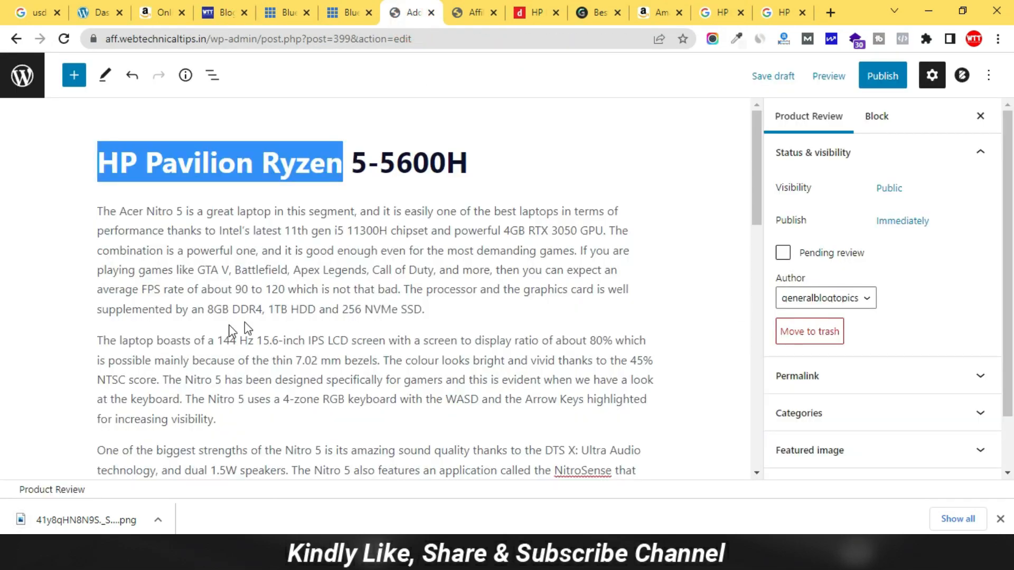
{"action": "scroll", "coordinate": [246, 327], "scroll_direction": "down", "scroll_amount": 15}
{"action": "left_click", "coordinate": [203, 365]}
{"action": "left_click", "coordinate": [566, 312]}
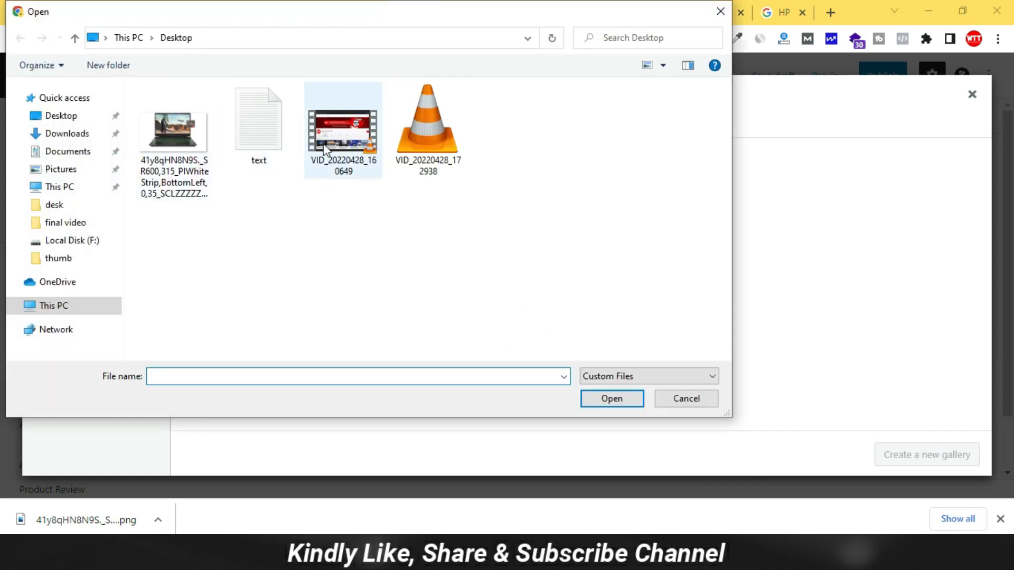
{"action": "left_click", "coordinate": [174, 132]}
{"action": "left_click", "coordinate": [597, 400]}
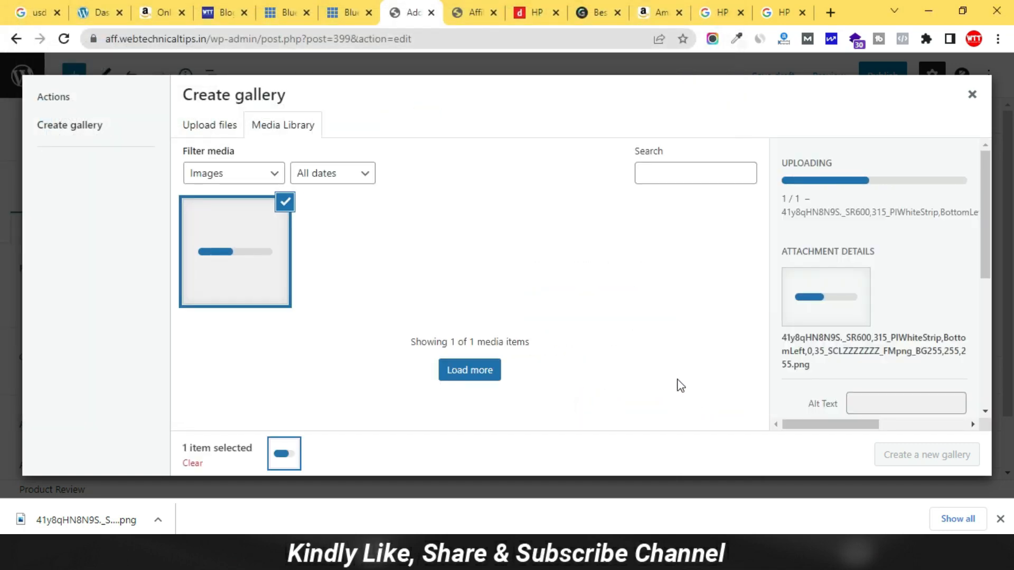
{"action": "scroll", "coordinate": [893, 402], "scroll_direction": "down", "scroll_amount": 5}
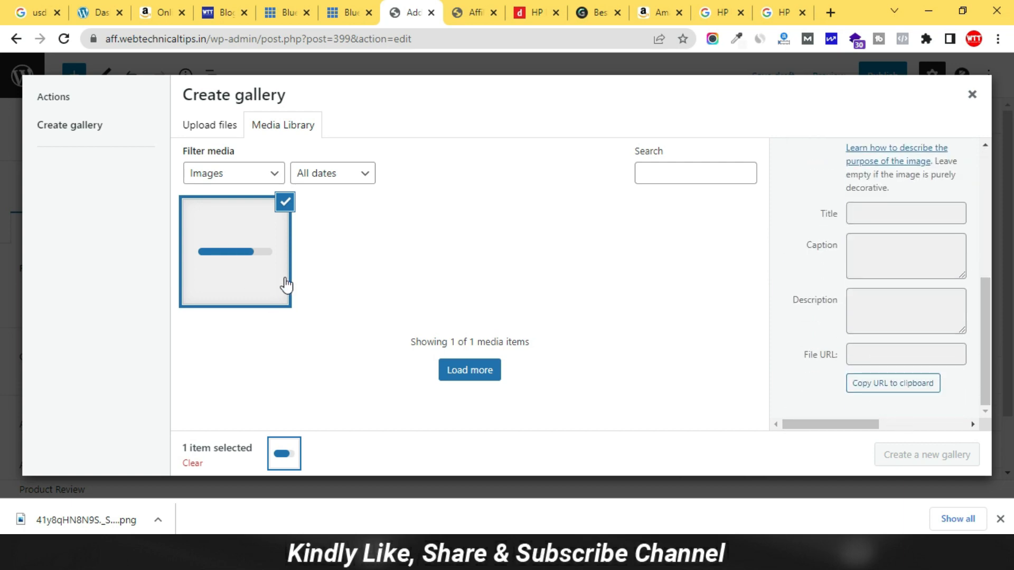
{"action": "scroll", "coordinate": [810, 332], "scroll_direction": "up", "scroll_amount": 5}
{"action": "scroll", "coordinate": [833, 334], "scroll_direction": "down", "scroll_amount": 3}
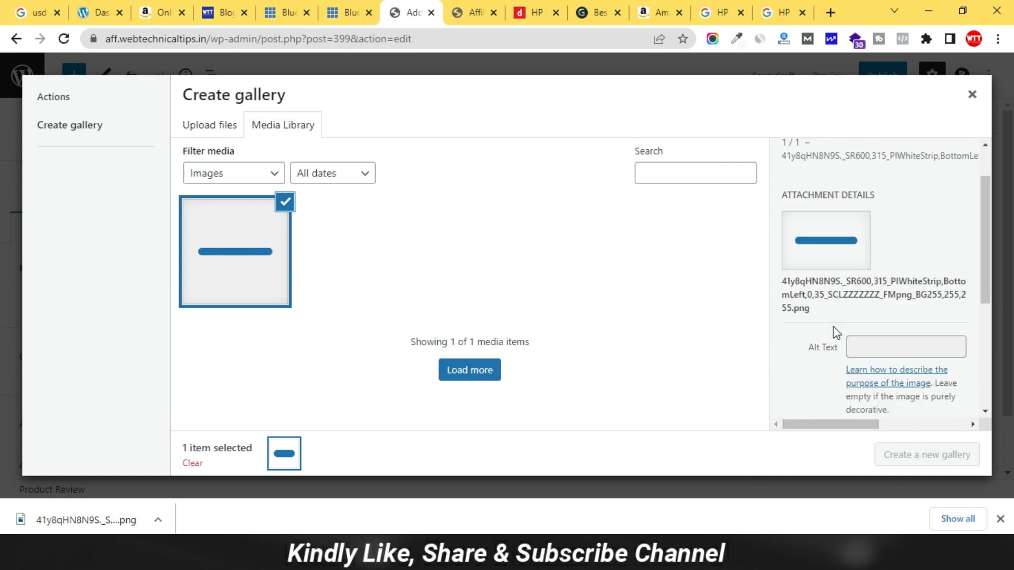
{"action": "left_click", "coordinate": [866, 255]}
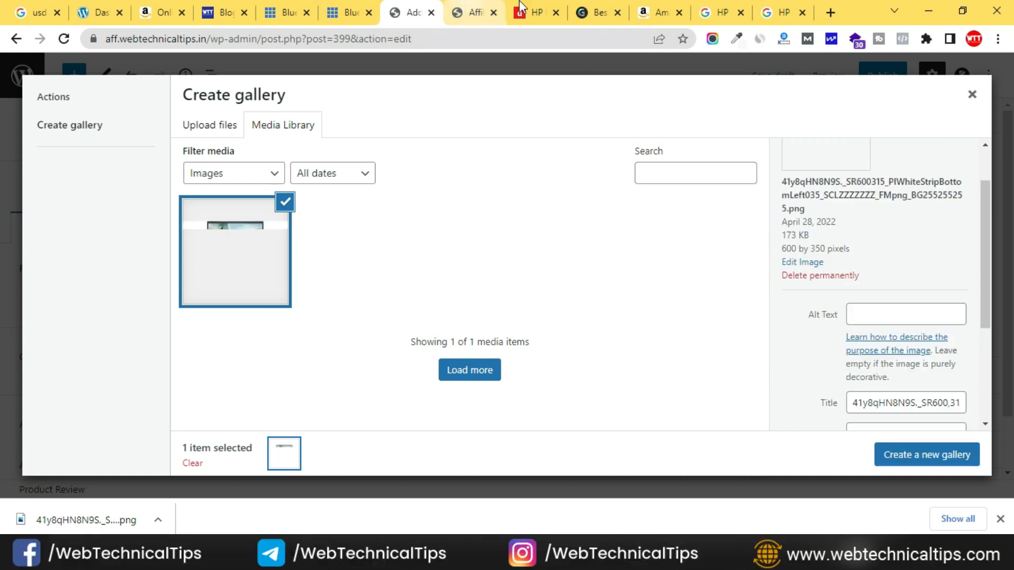
Step: Copy the query "HP Pavilion Ryzen" from the Google Images results page
{"action": "left_click", "coordinate": [658, 12]}
{"action": "left_click", "coordinate": [719, 12]}
{"action": "left_click", "coordinate": [784, 12]}
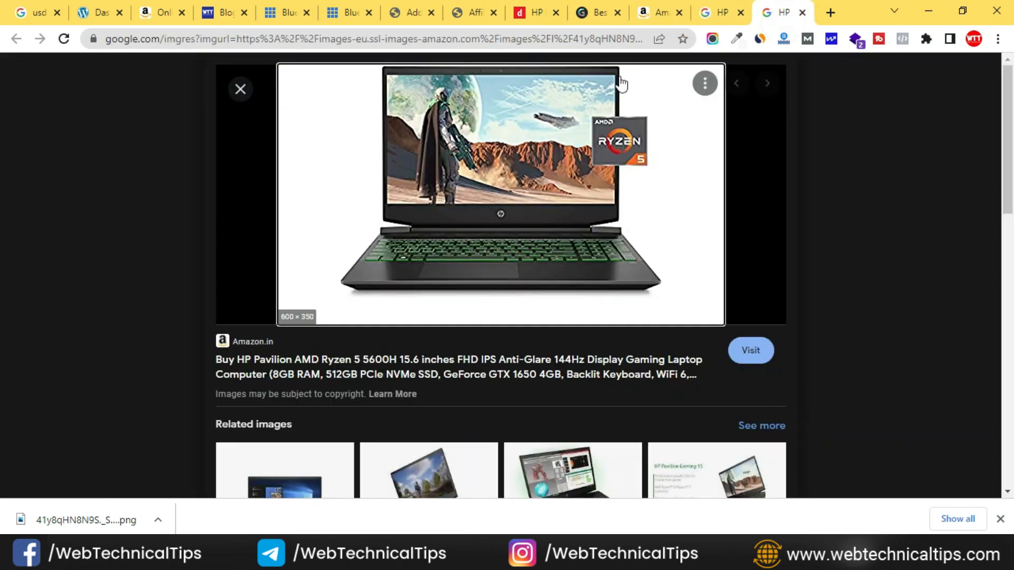
{"action": "left_click", "coordinate": [711, 12]}
{"action": "left_click", "coordinate": [272, 74]}
{"action": "triple_click", "coordinate": [186, 74]}
{"action": "key", "text": "ctrl+c"}
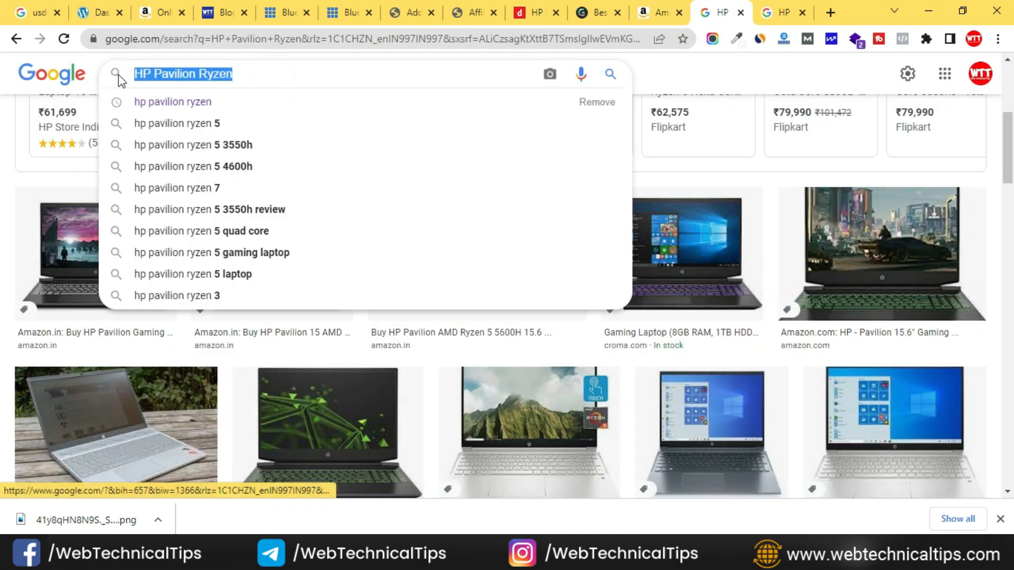
Step: Set both the alt text and the title of the uploaded laptop image to "HP Pavilion Ryzen"
{"action": "left_click", "coordinate": [407, 12]}
{"action": "left_click", "coordinate": [881, 314]}
{"action": "key", "text": "ctrl+v"}
{"action": "scroll", "coordinate": [903, 420], "scroll_direction": "down", "scroll_amount": 1}
{"action": "scroll", "coordinate": [905, 421], "scroll_direction": "down", "scroll_amount": 2}
{"action": "left_click", "coordinate": [869, 256]}
{"action": "key", "text": "ctrl+a"}
{"action": "key", "text": "ctrl+v"}
{"action": "scroll", "coordinate": [889, 368], "scroll_direction": "down", "scroll_amount": 1}
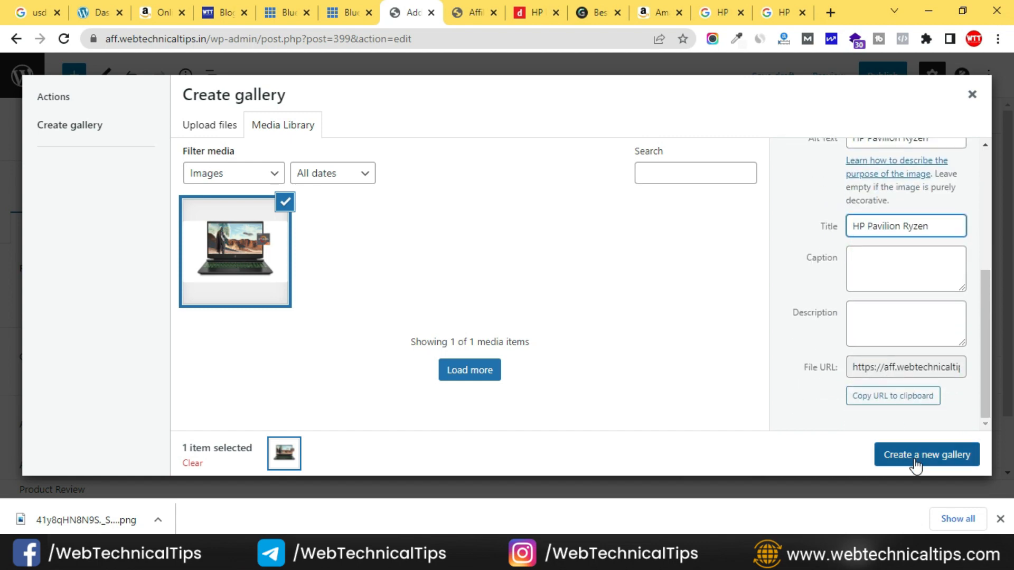
Step: Create a new gallery from the laptop image and insert it into the product review
{"action": "left_click", "coordinate": [928, 459]}
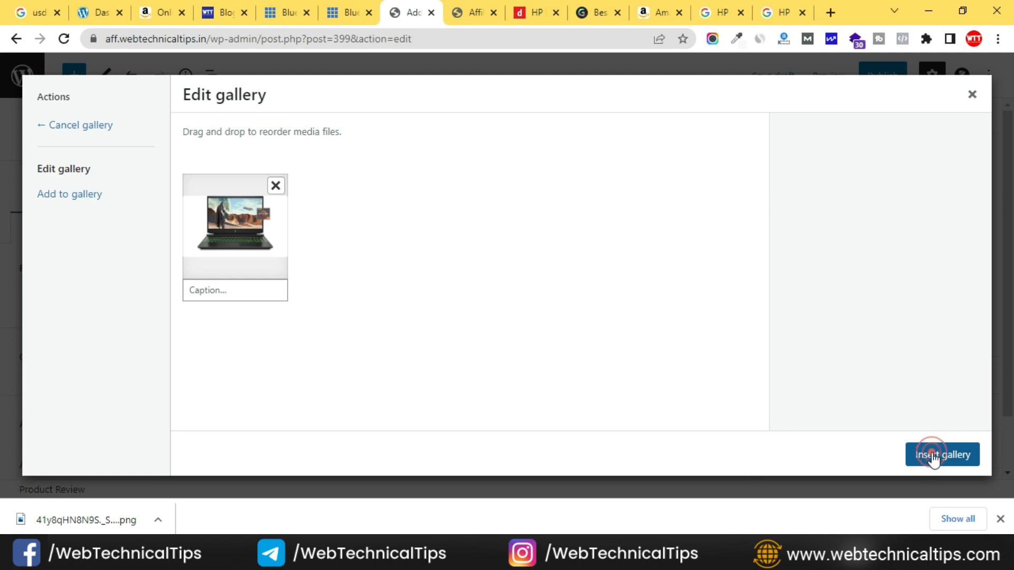
{"action": "left_click", "coordinate": [932, 455]}
{"action": "scroll", "coordinate": [433, 391], "scroll_direction": "down", "scroll_amount": 3}
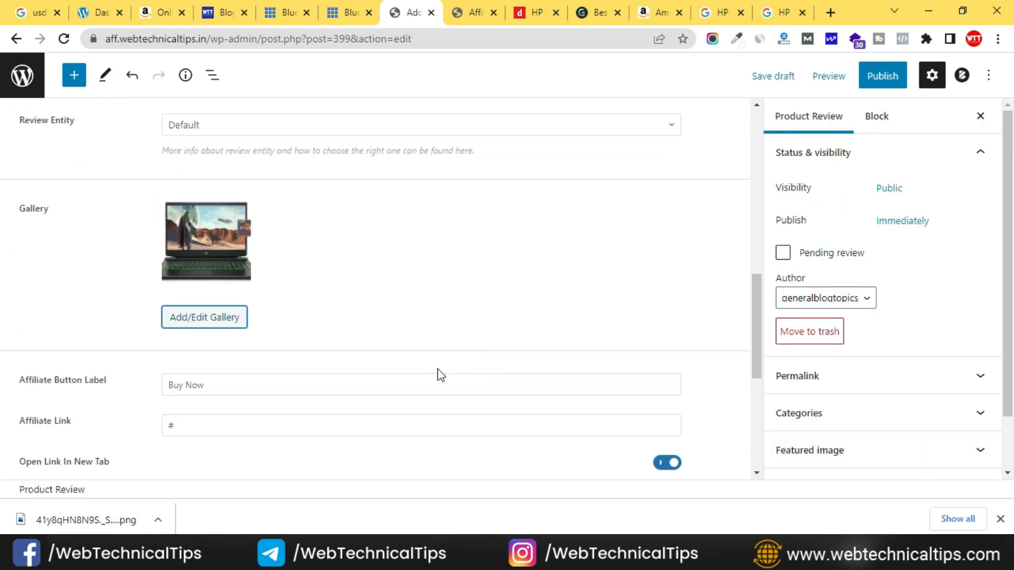
Step: Find the Specification list in the Geekman gaming laptops article and copy its entries from Display to Warranty
{"action": "scroll", "coordinate": [335, 330], "scroll_direction": "down", "scroll_amount": 6}
{"action": "scroll", "coordinate": [158, 341], "scroll_direction": "up", "scroll_amount": 11}
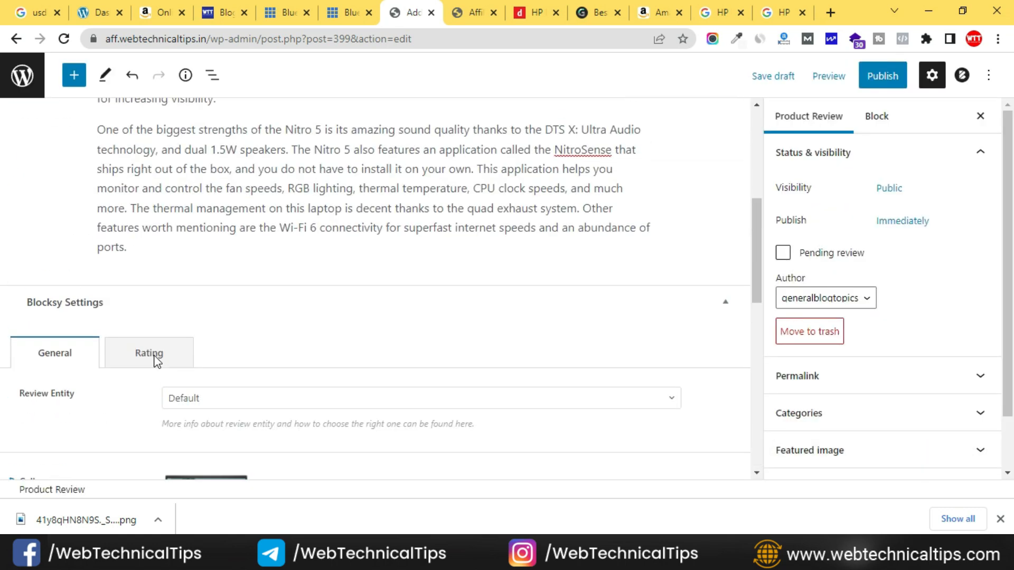
{"action": "scroll", "coordinate": [157, 362], "scroll_direction": "down", "scroll_amount": 8}
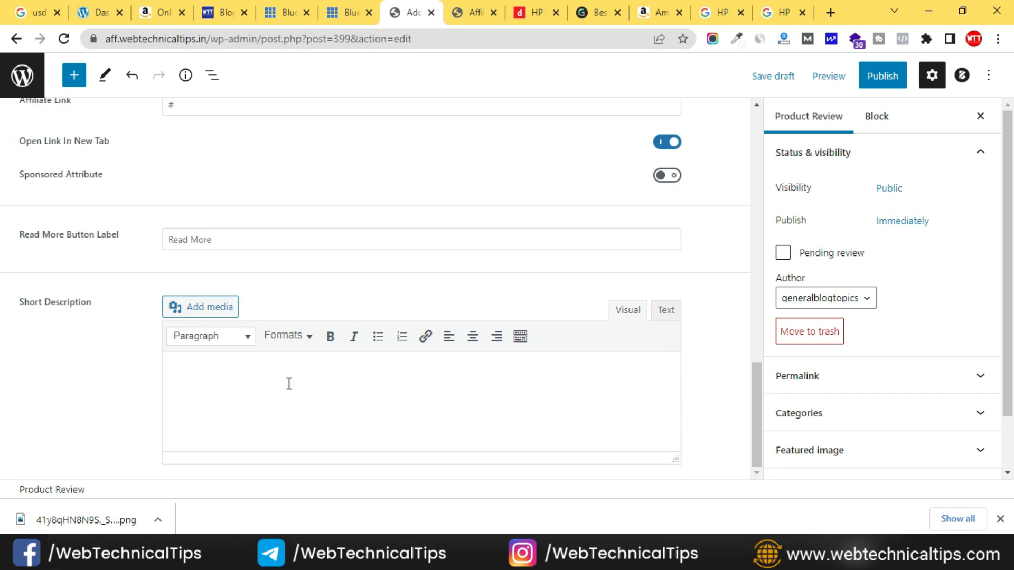
{"action": "left_click", "coordinate": [776, 12]}
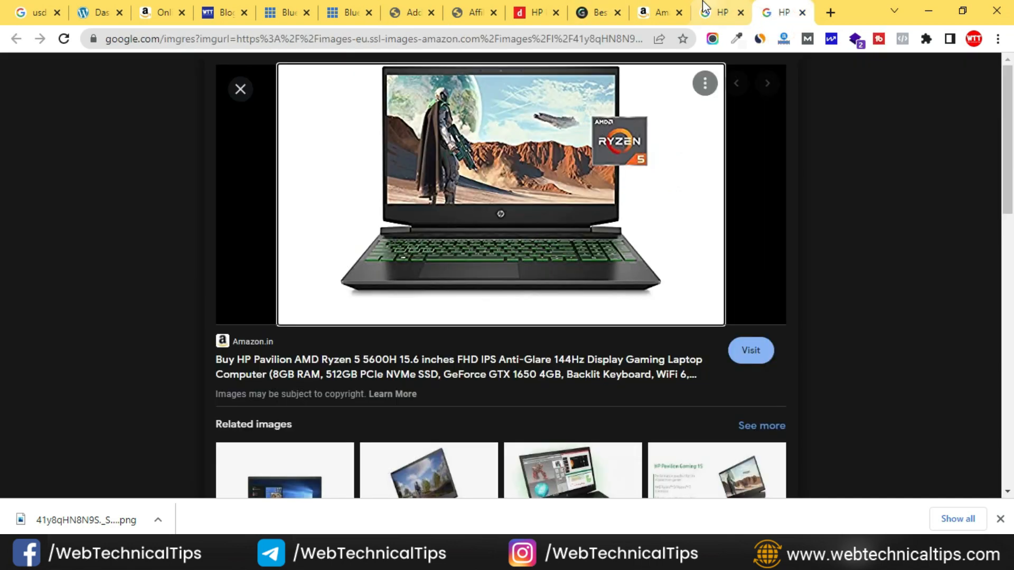
{"action": "left_click", "coordinate": [715, 12]}
{"action": "left_click", "coordinate": [658, 12]}
{"action": "left_click", "coordinate": [599, 12]}
{"action": "scroll", "coordinate": [215, 269], "scroll_direction": "down", "scroll_amount": 15}
{"action": "scroll", "coordinate": [167, 240], "scroll_direction": "down", "scroll_amount": 7}
{"action": "scroll", "coordinate": [164, 264], "scroll_direction": "up", "scroll_amount": 3}
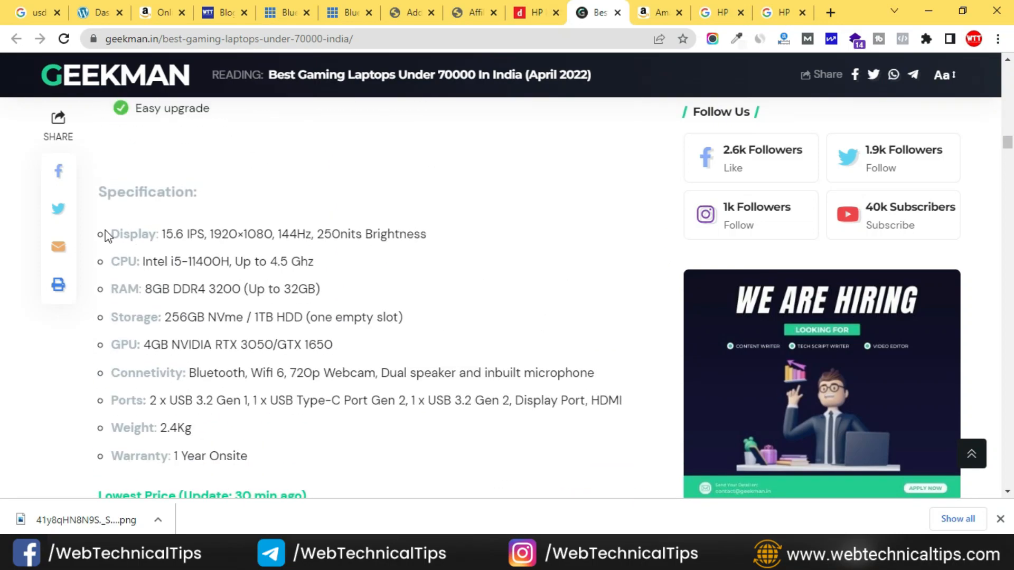
{"action": "left_click_drag", "start_coordinate": [110, 232], "coordinate": [305, 455]}
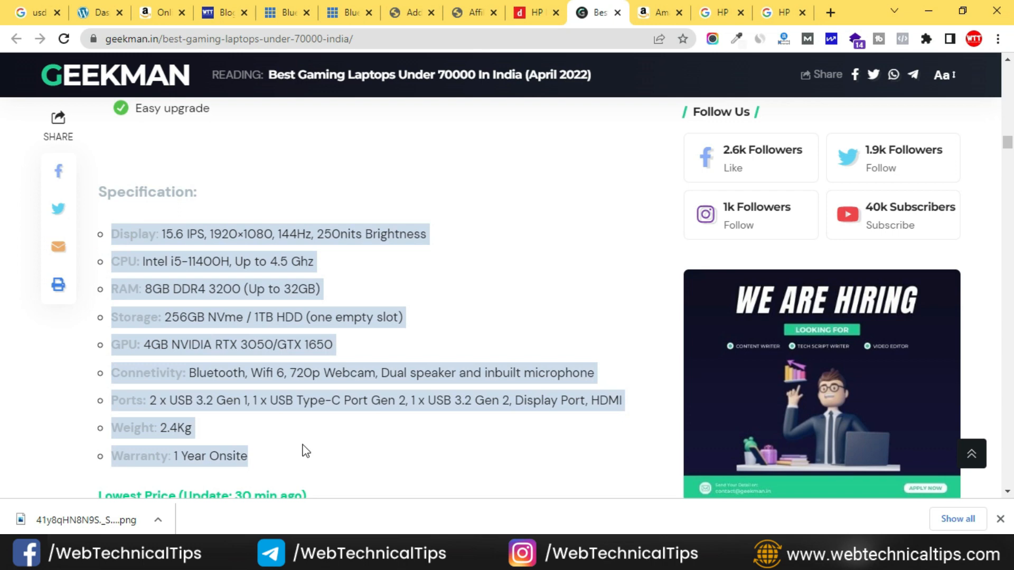
Step: Paste the copied specification list into the product review's Short Description
{"action": "left_click", "coordinate": [410, 13]}
{"action": "left_click", "coordinate": [216, 380]}
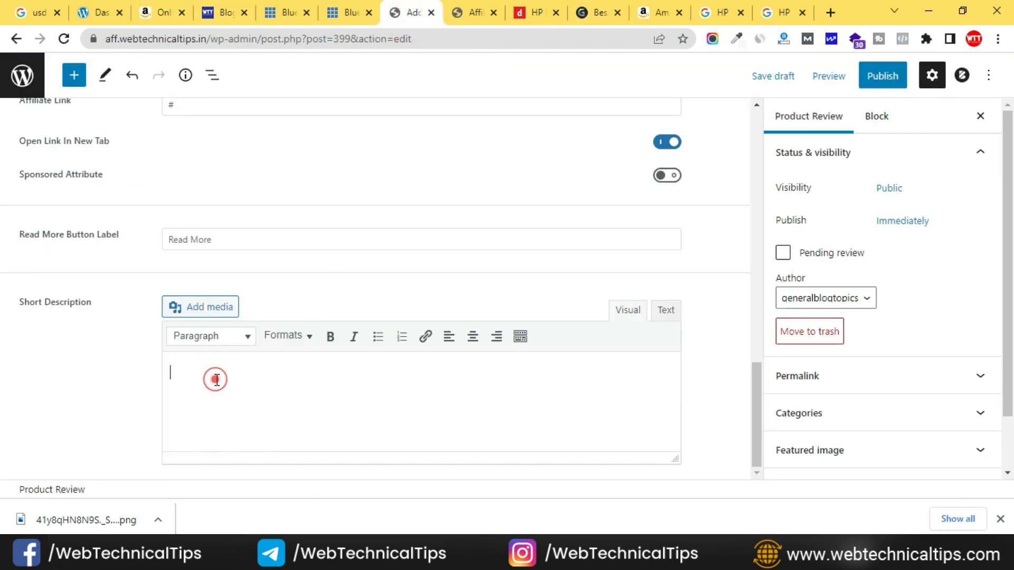
{"action": "key", "text": "ctrl+v"}
Step: Select the Affiliate Link placeholder in the product review and copy the address of the Amazon Acer Nitro 5 product page
{"action": "scroll", "coordinate": [192, 367], "scroll_direction": "up", "scroll_amount": 10}
{"action": "double_click", "coordinate": [209, 398]}
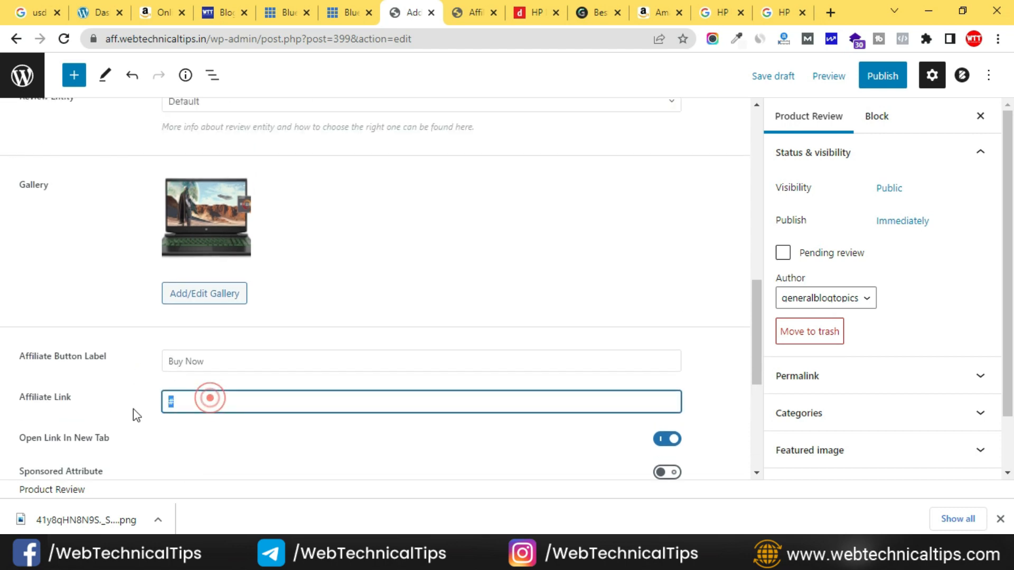
{"action": "left_click", "coordinate": [779, 13]}
{"action": "left_click", "coordinate": [188, 40]}
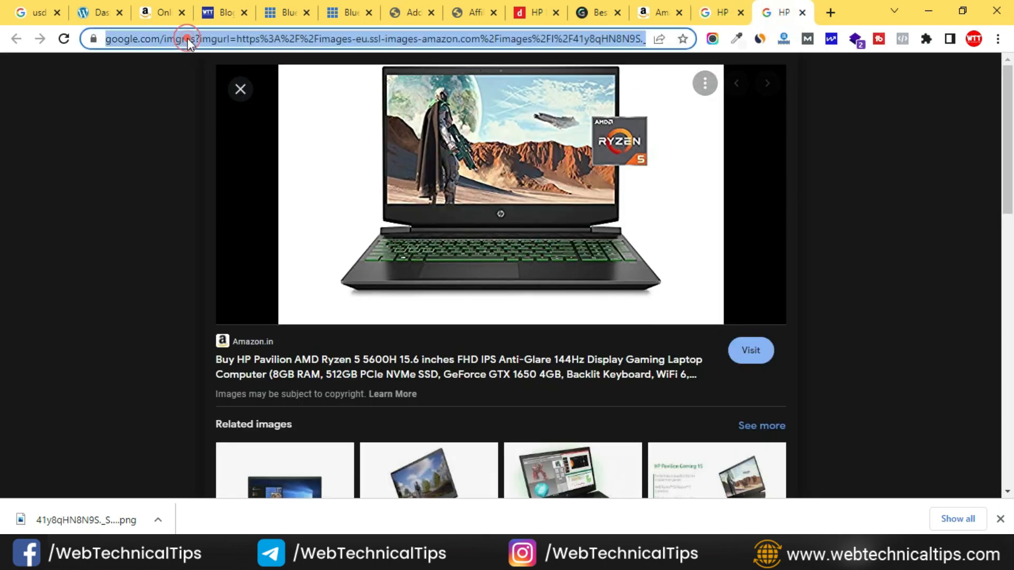
{"action": "key", "text": "ctrl+shift+Tab"}
{"action": "key", "text": "ctrl+shift+Tab"}
{"action": "left_click", "coordinate": [237, 34]}
{"action": "key", "text": "ctrl+c"}
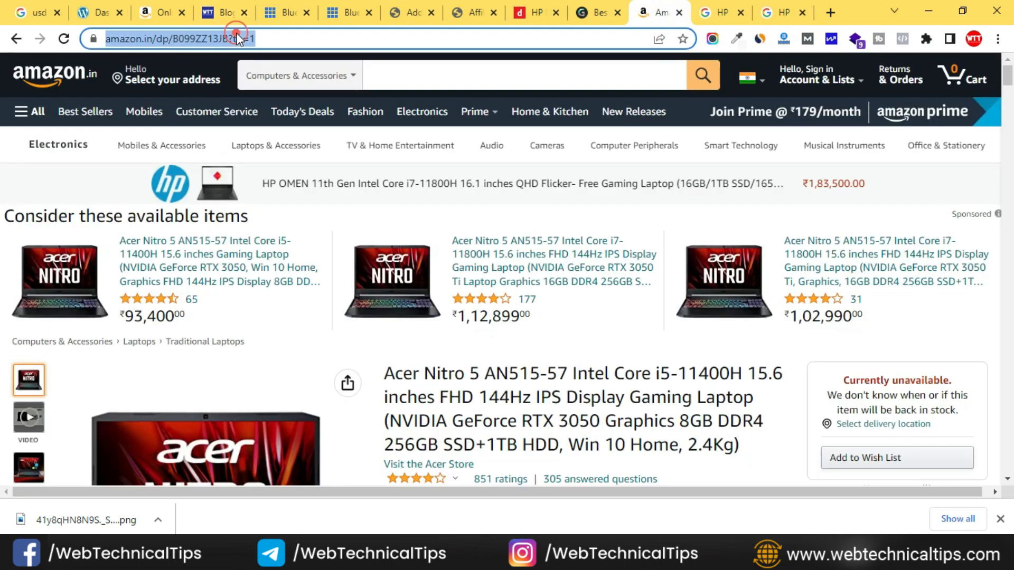
Step: Replace the product review's Affiliate Link placeholder with the copied Amazon product address
{"action": "left_click", "coordinate": [429, 19]}
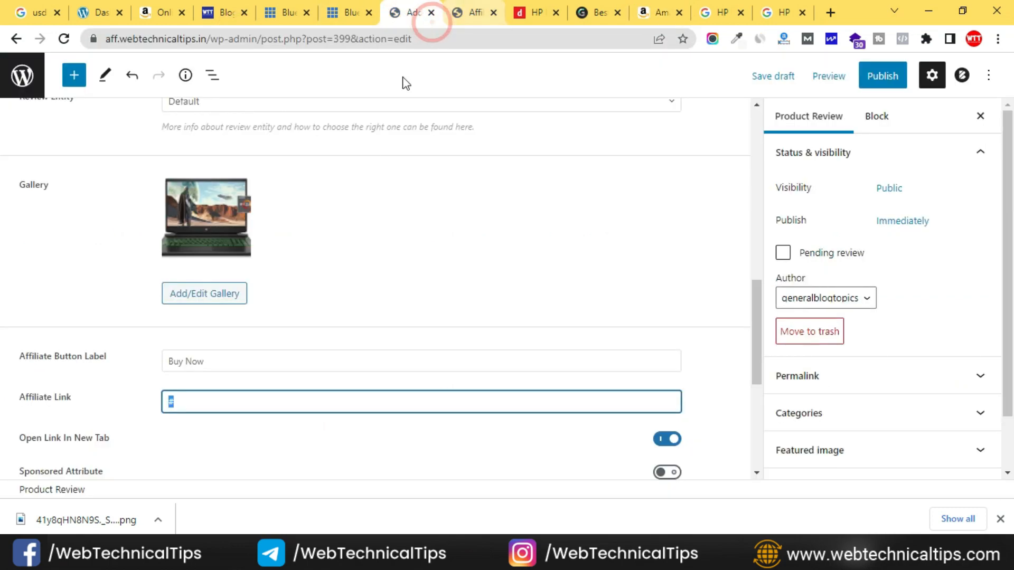
{"action": "left_click", "coordinate": [655, 6]}
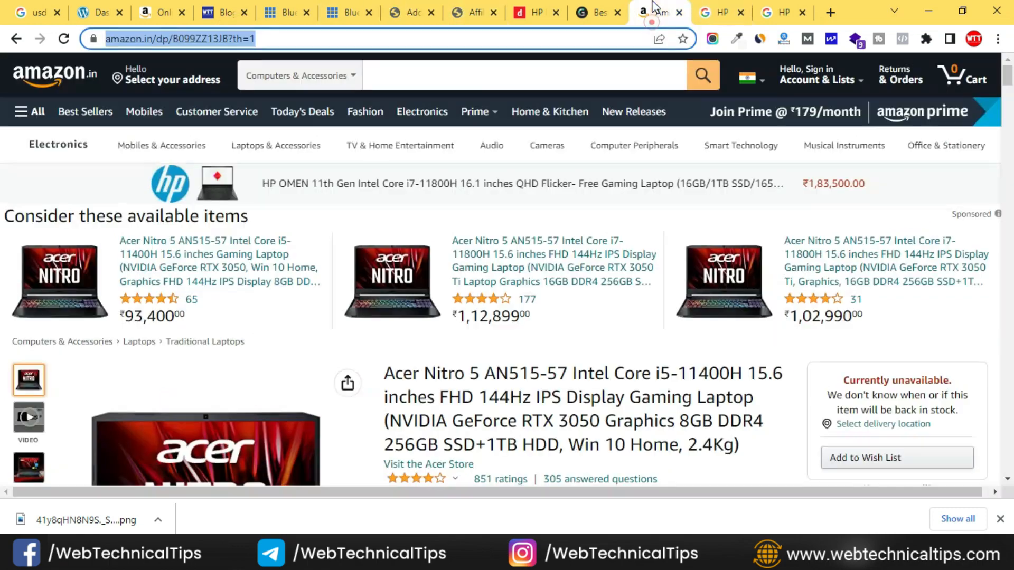
{"action": "left_click", "coordinate": [477, 12]}
{"action": "left_click", "coordinate": [406, 12]}
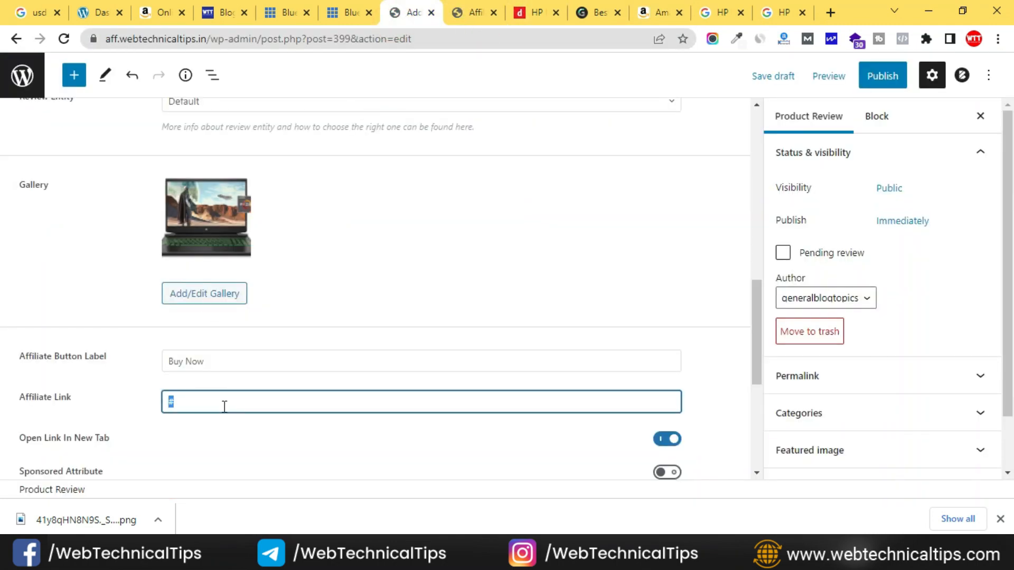
{"action": "key", "text": "ctrl+v"}
Step: Expand the product review's Permalink and Categories settings
{"action": "scroll", "coordinate": [725, 407], "scroll_direction": "down", "scroll_amount": 5}
{"action": "scroll", "coordinate": [308, 291], "scroll_direction": "up", "scroll_amount": 20}
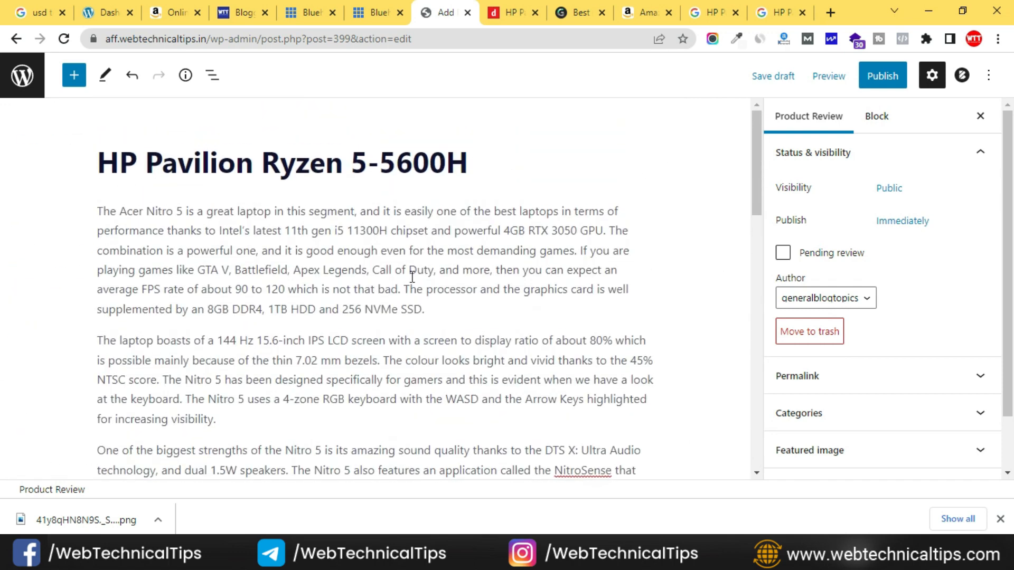
{"action": "scroll", "coordinate": [845, 296], "scroll_direction": "down", "scroll_amount": 1}
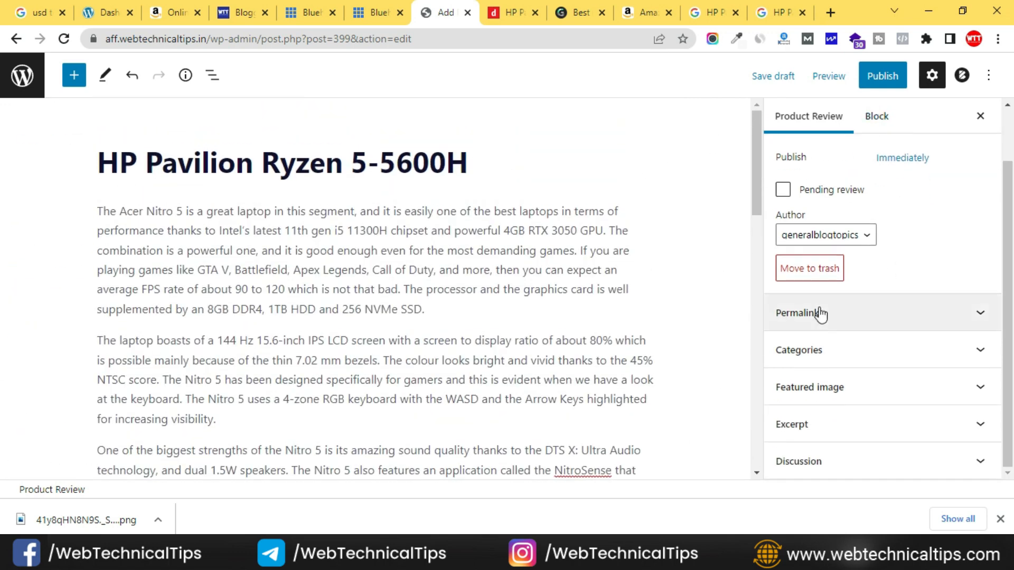
{"action": "left_click", "coordinate": [966, 317]}
{"action": "scroll", "coordinate": [900, 368], "scroll_direction": "down", "scroll_amount": 3}
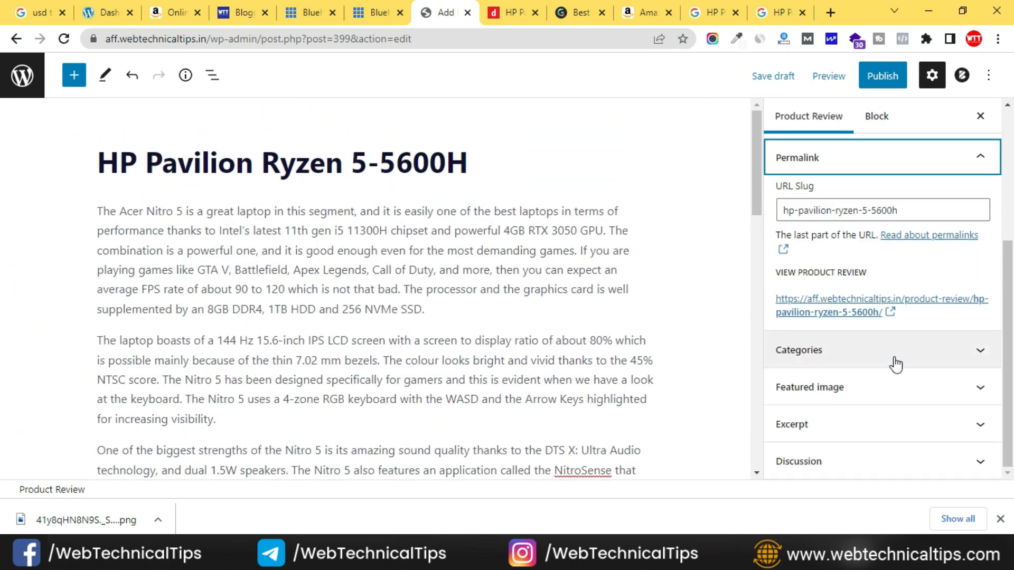
{"action": "left_click", "coordinate": [957, 355]}
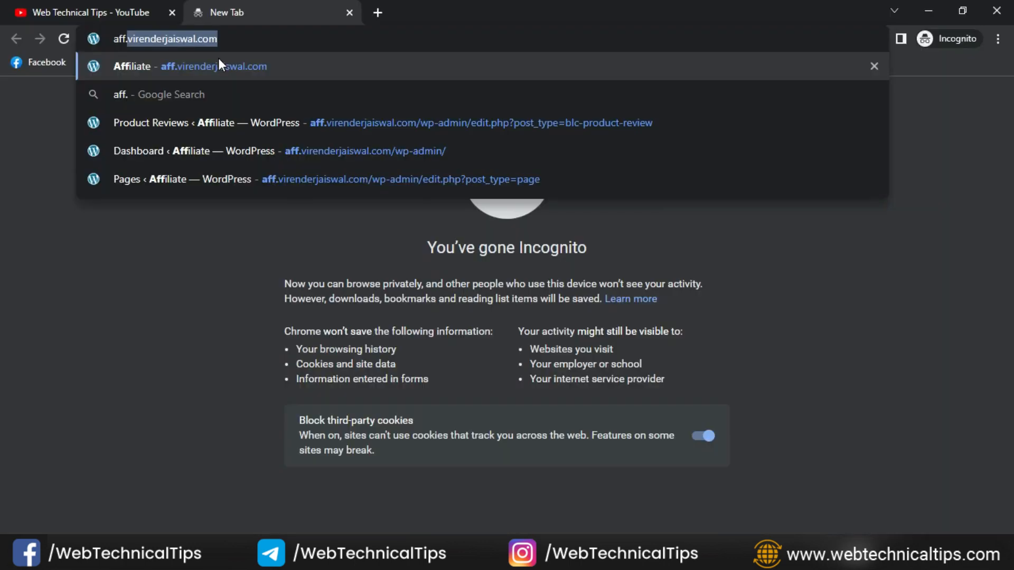
Step: Open the finished Review Hub affiliate site in an incognito window, examine its Top Categories section, and close the window
{"action": "key", "text": "Return"}
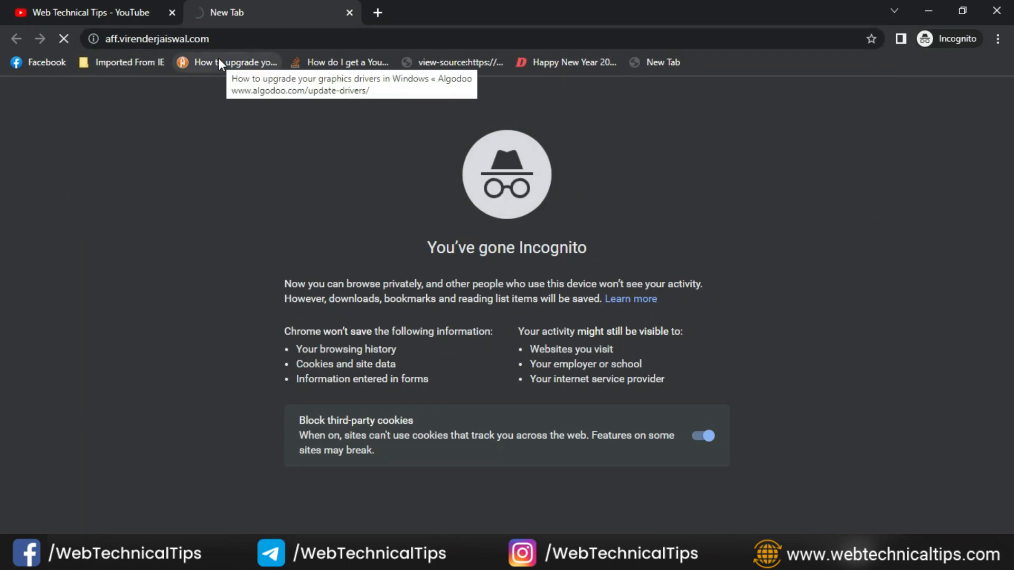
{"action": "scroll", "coordinate": [360, 325], "scroll_direction": "down", "scroll_amount": 8}
{"action": "scroll", "coordinate": [303, 259], "scroll_direction": "down", "scroll_amount": 12}
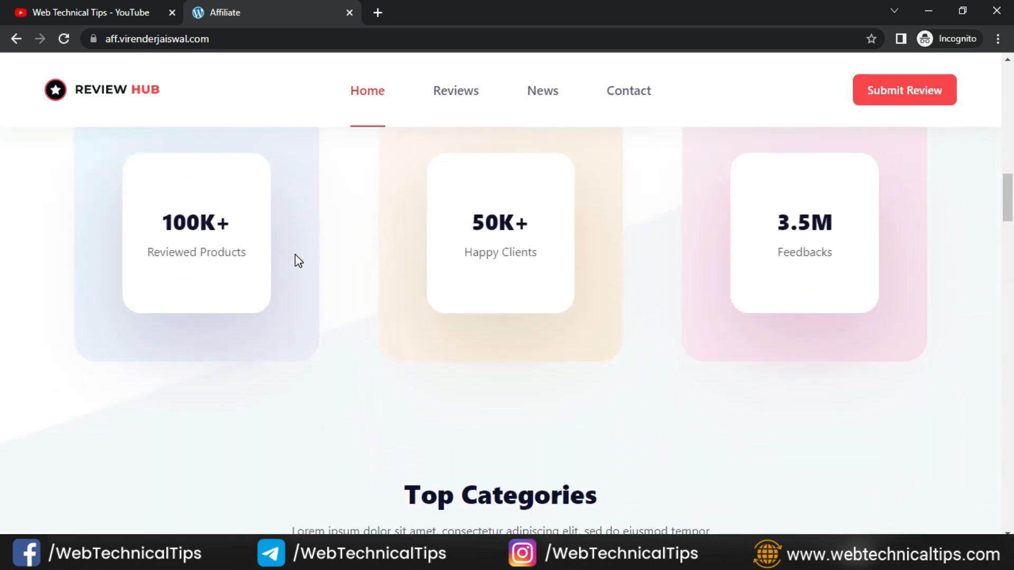
{"action": "scroll", "coordinate": [438, 243], "scroll_direction": "up", "scroll_amount": 1}
{"action": "scroll", "coordinate": [269, 351], "scroll_direction": "down", "scroll_amount": 4}
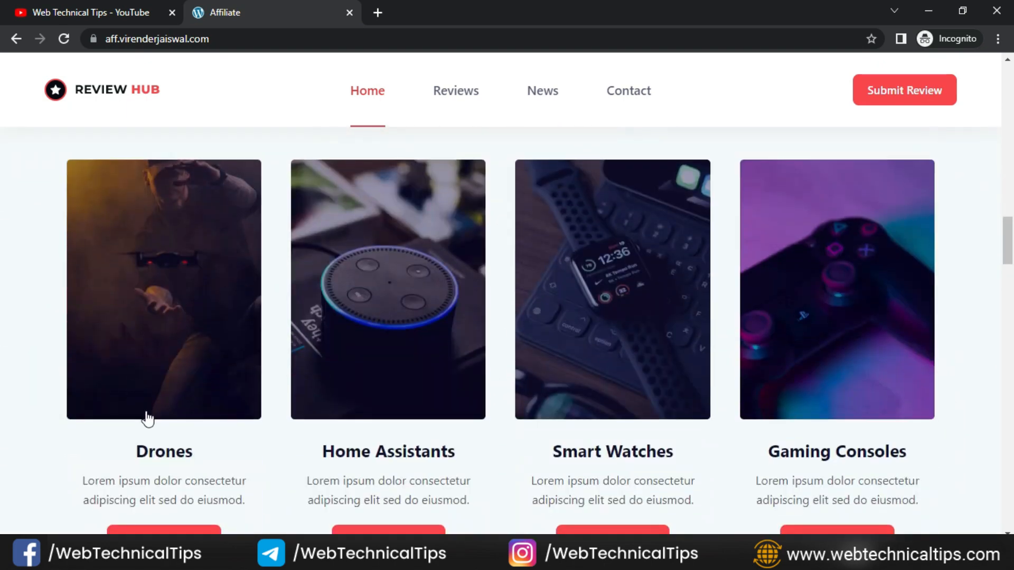
{"action": "scroll", "coordinate": [365, 401], "scroll_direction": "down", "scroll_amount": 3}
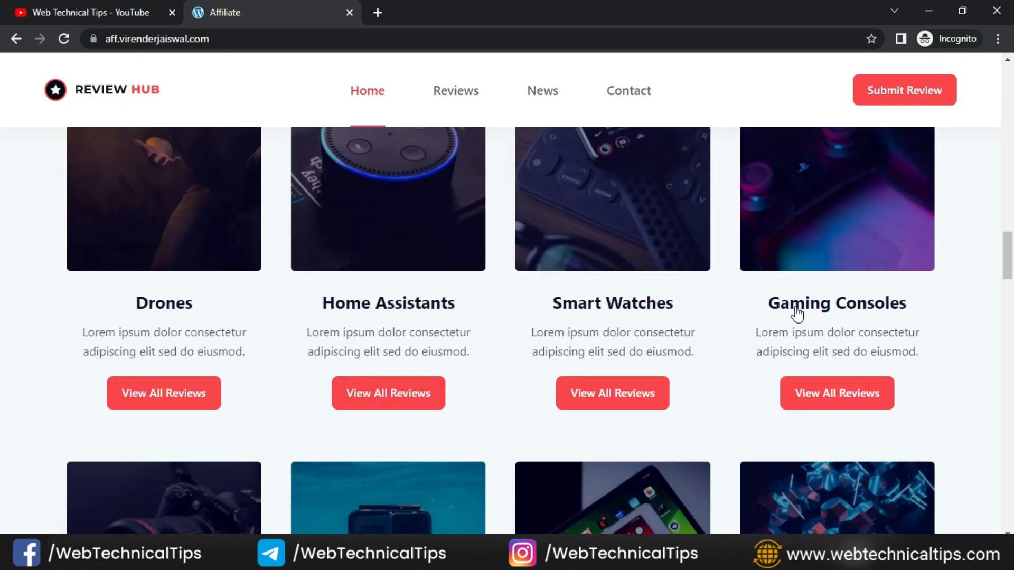
{"action": "scroll", "coordinate": [455, 346], "scroll_direction": "down", "scroll_amount": 6}
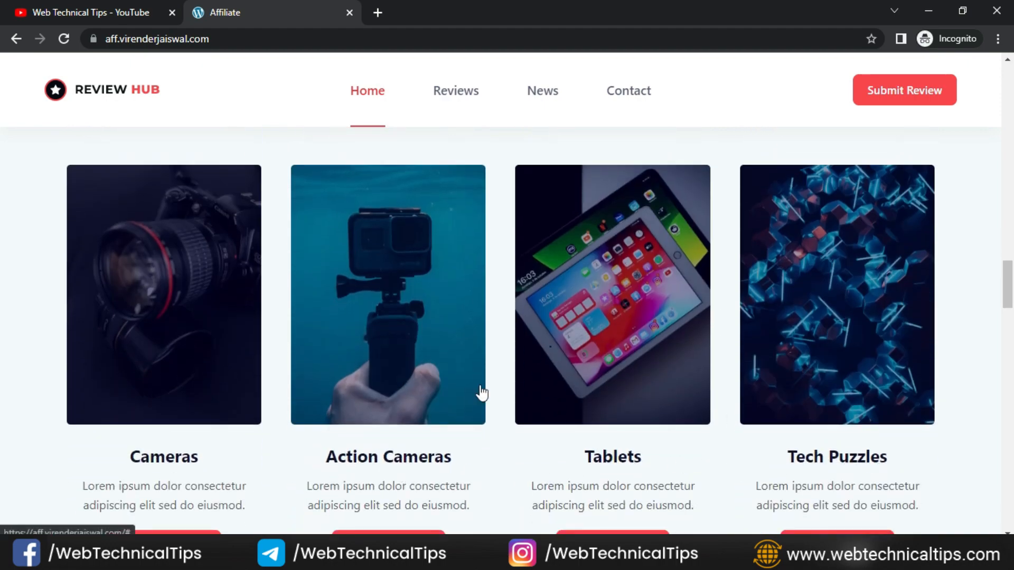
{"action": "scroll", "coordinate": [362, 391], "scroll_direction": "up", "scroll_amount": 6}
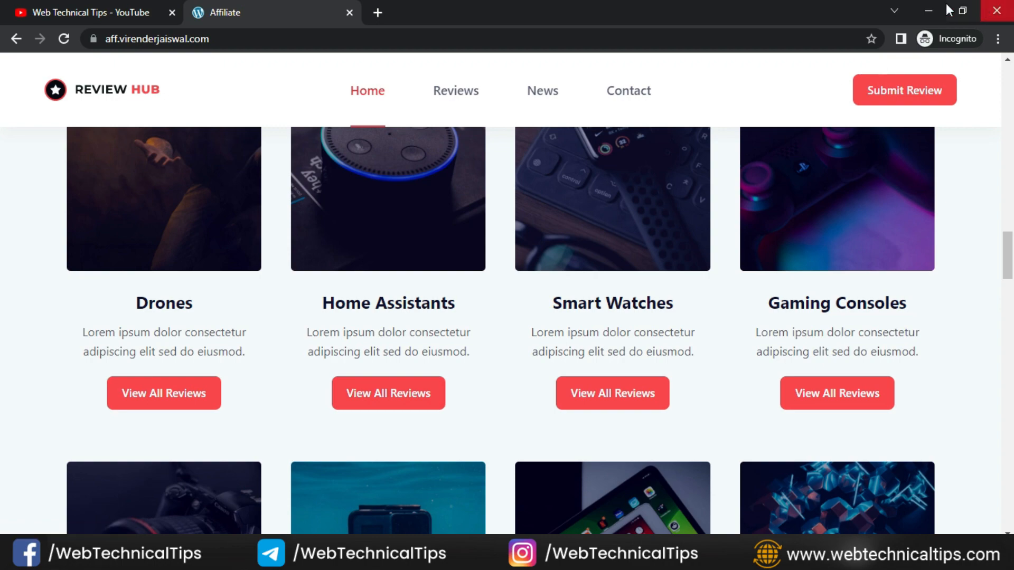
{"action": "left_click", "coordinate": [997, 11]}
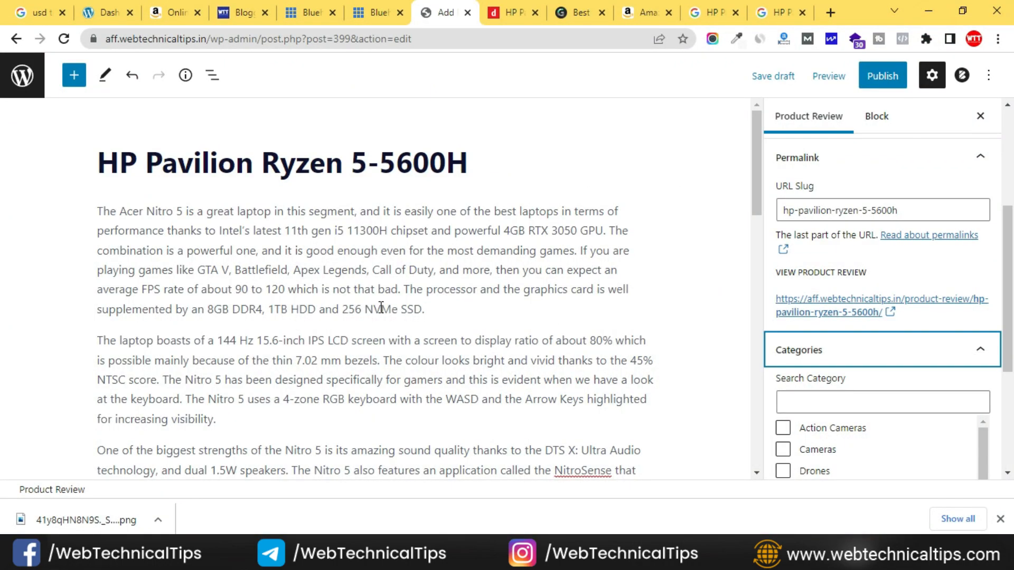
Step: Add a new category named "Laptops" to the product review
{"action": "scroll", "coordinate": [939, 402], "scroll_direction": "down", "scroll_amount": 3}
{"action": "scroll", "coordinate": [912, 319], "scroll_direction": "down", "scroll_amount": 2}
{"action": "scroll", "coordinate": [888, 351], "scroll_direction": "up", "scroll_amount": 2}
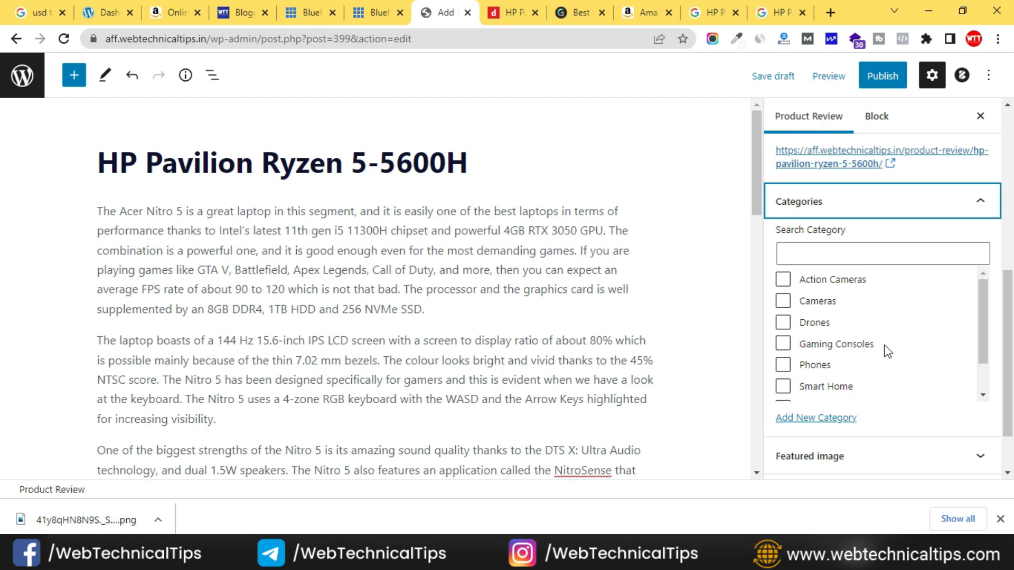
{"action": "left_click", "coordinate": [851, 420]}
{"action": "left_click", "coordinate": [833, 454]}
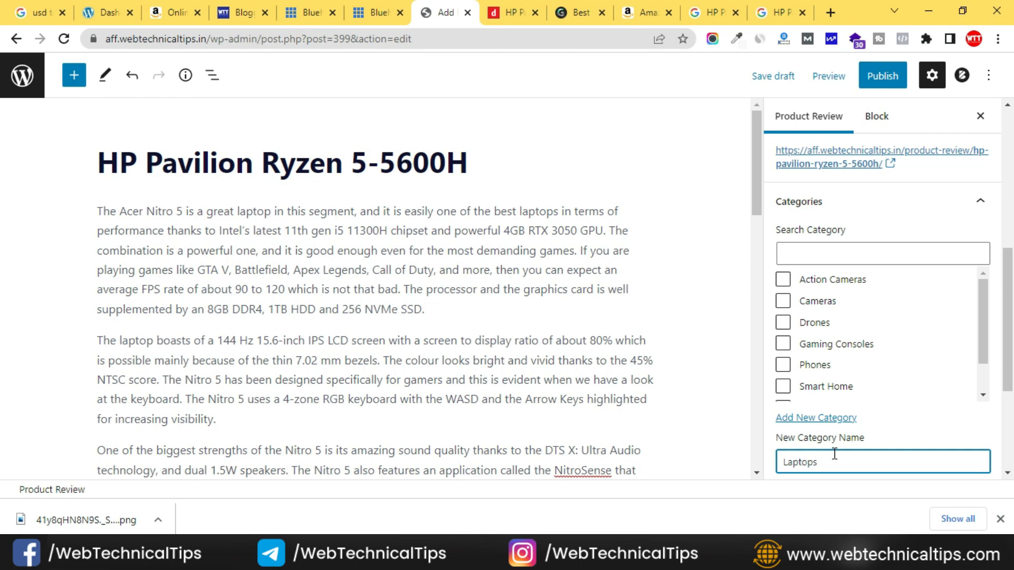
{"action": "key", "text": "Return"}
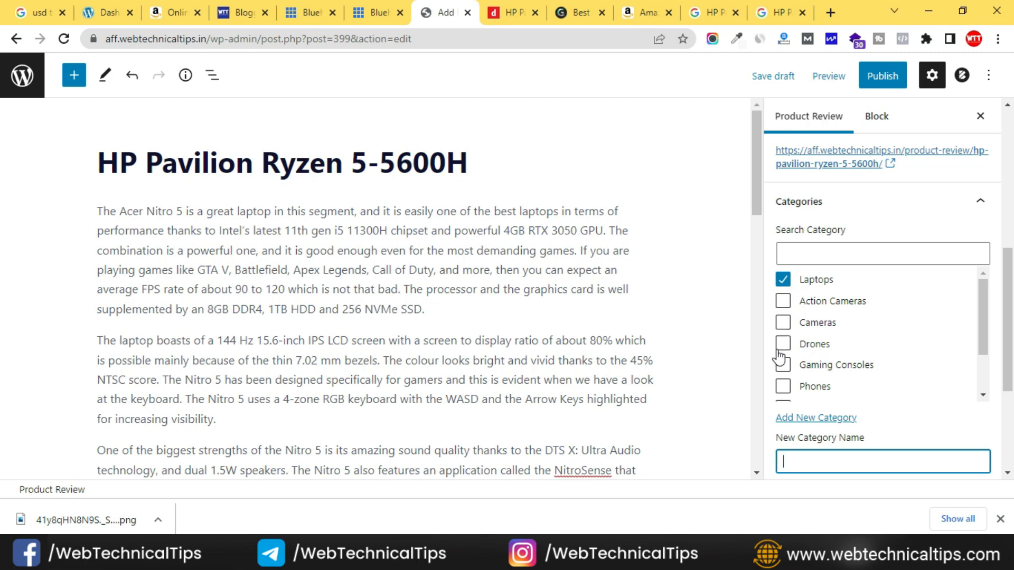
Step: Fill the product review's excerpt with the article's opening paragraph about the Acer Nitro 5
{"action": "scroll", "coordinate": [911, 332], "scroll_direction": "down", "scroll_amount": 5}
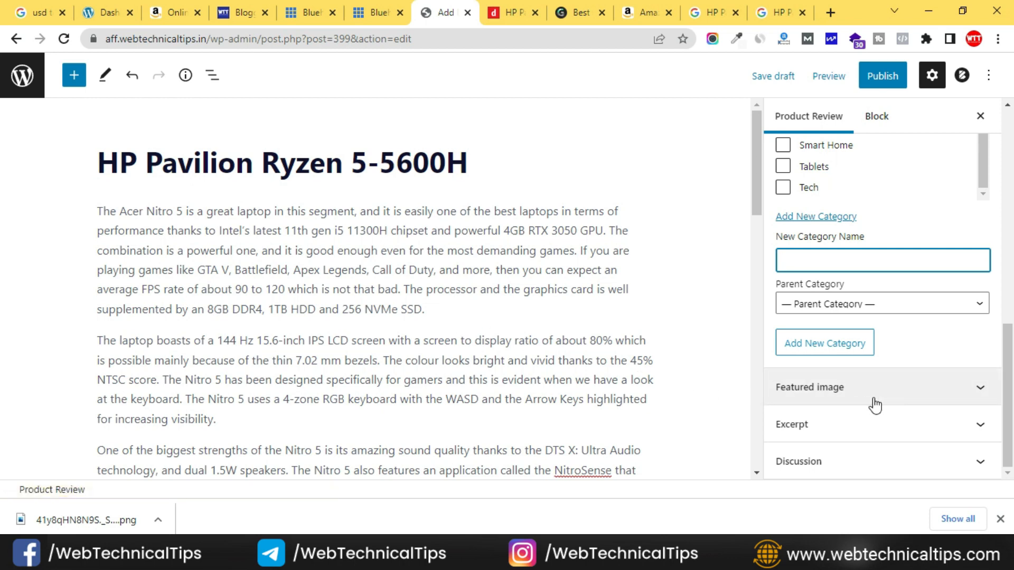
{"action": "left_click", "coordinate": [956, 425]}
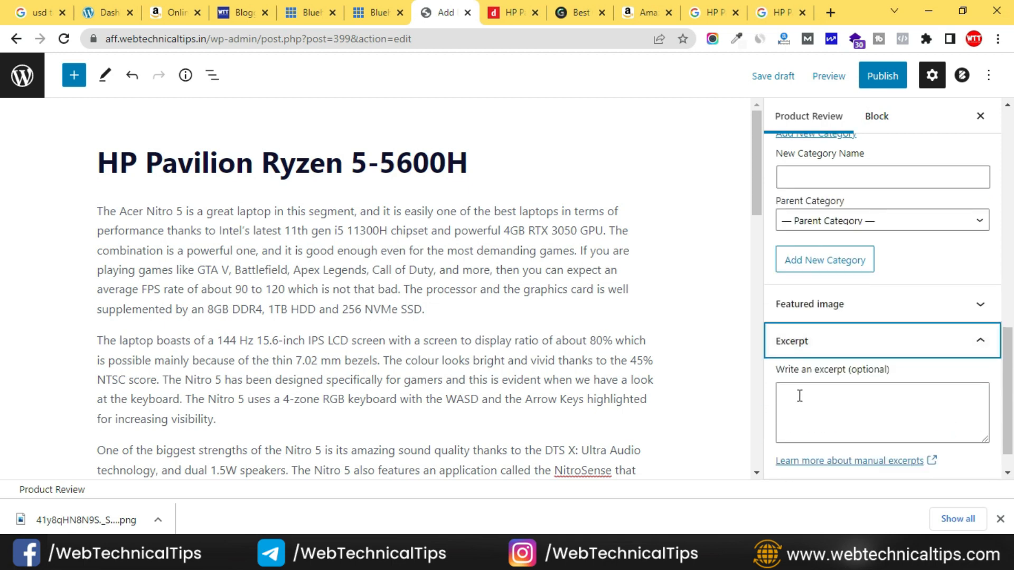
{"action": "left_click_drag", "start_coordinate": [98, 212], "coordinate": [634, 242]}
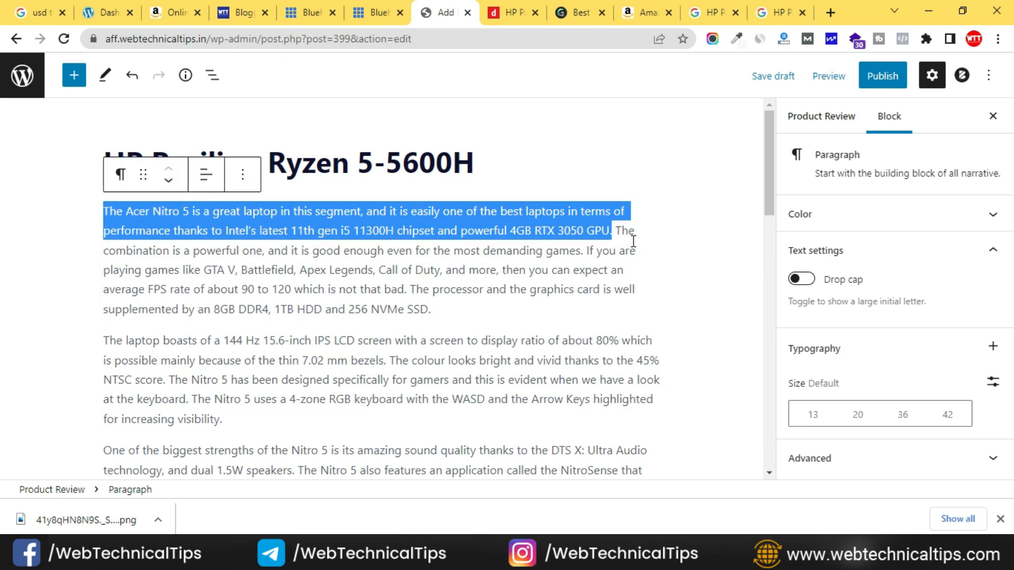
{"action": "left_click", "coordinate": [831, 362]}
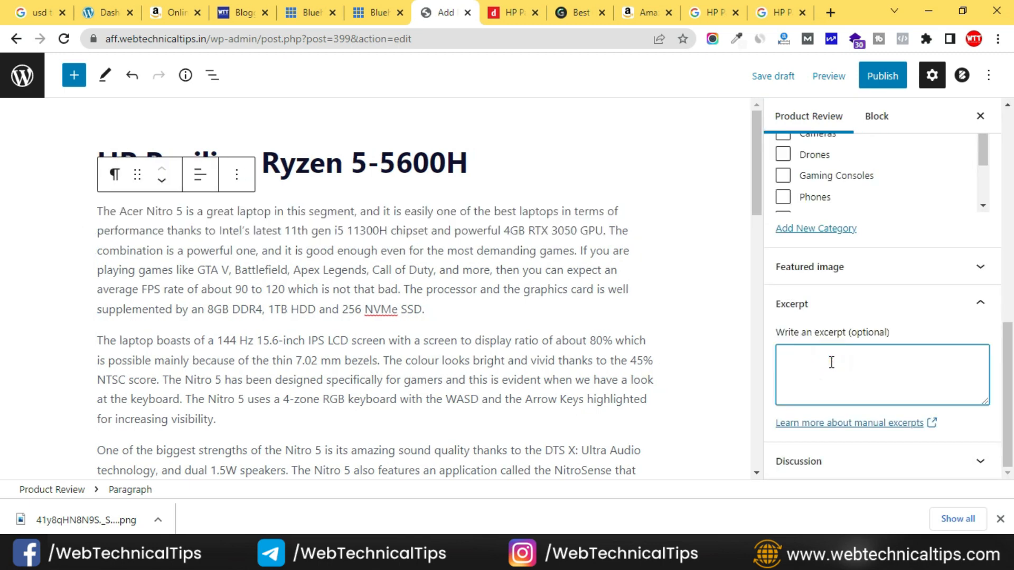
{"action": "type", "text": "The Acer Nitro 5 is a great laptop in this segment, and it is easily one of the best laptops in terms of performance thanks to Intel’s latest 11th gen i5 11300H chipset and powerful 4GB RTX 3050 GPU. The combination is a powerful one, and it is good enough even for the most demanding games. If you are playing games like GTA V, Battlefield, Apex Legends, Call of Duty, and more, then you can expect an average FPS rate of about 90 to 120 which is not that bad. The processor and the graphics card is well supplemented by an 8GB DDR4, 1TB HDD and 256 NVMe SSD."}
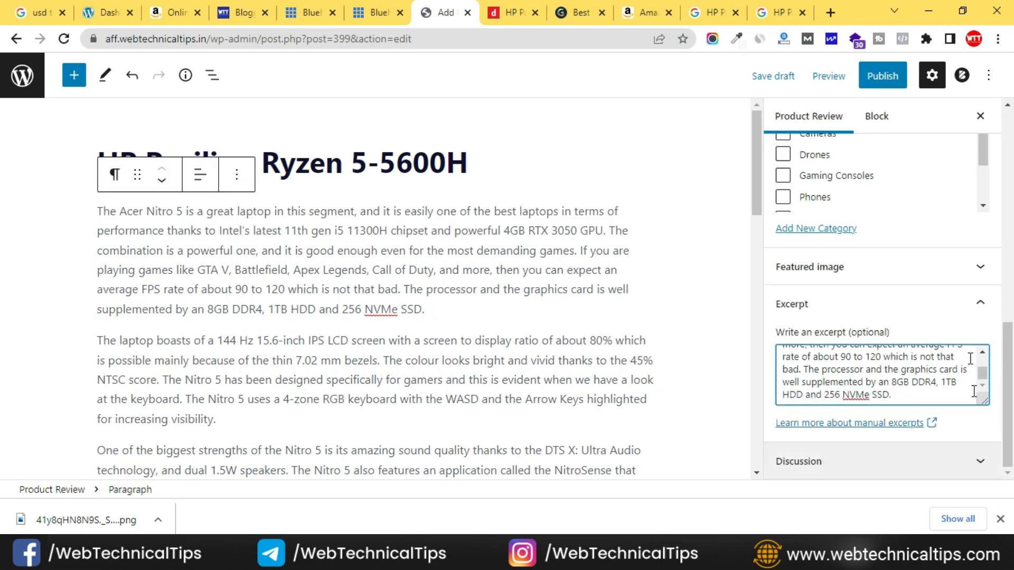
{"action": "scroll", "coordinate": [977, 291], "scroll_direction": "up", "scroll_amount": 3}
{"action": "left_click", "coordinate": [879, 119]}
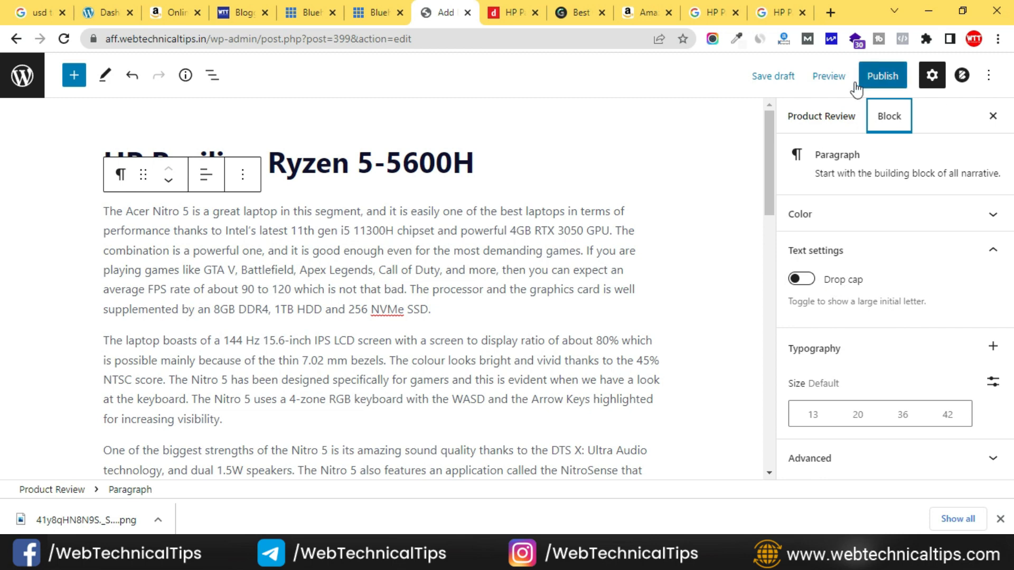
{"action": "left_click", "coordinate": [825, 116]}
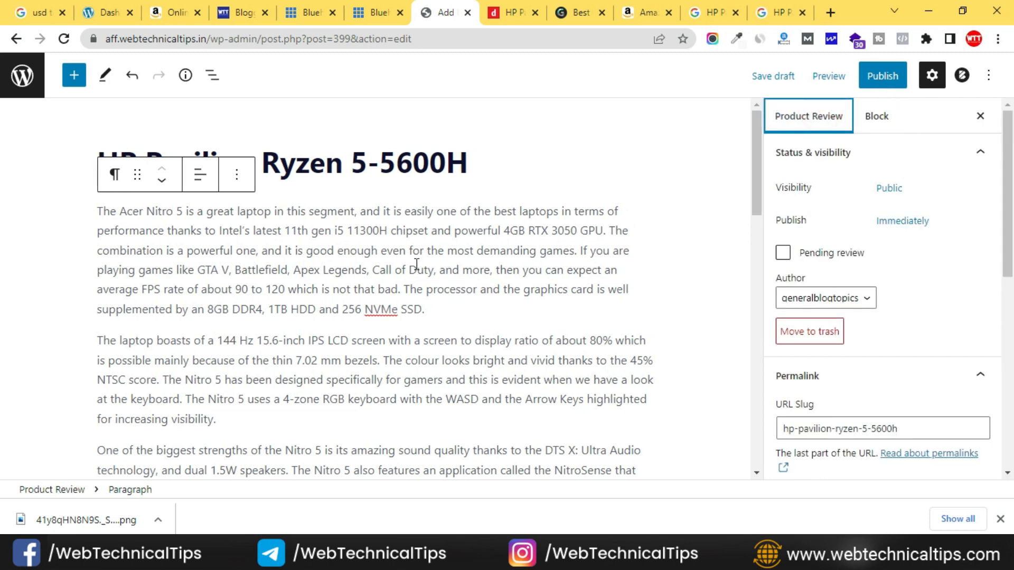
Step: Switch to the Notepad notes and highlight "Product Review" under Affiliate Marketing Content Planning
{"action": "key", "text": "alt+Tab"}
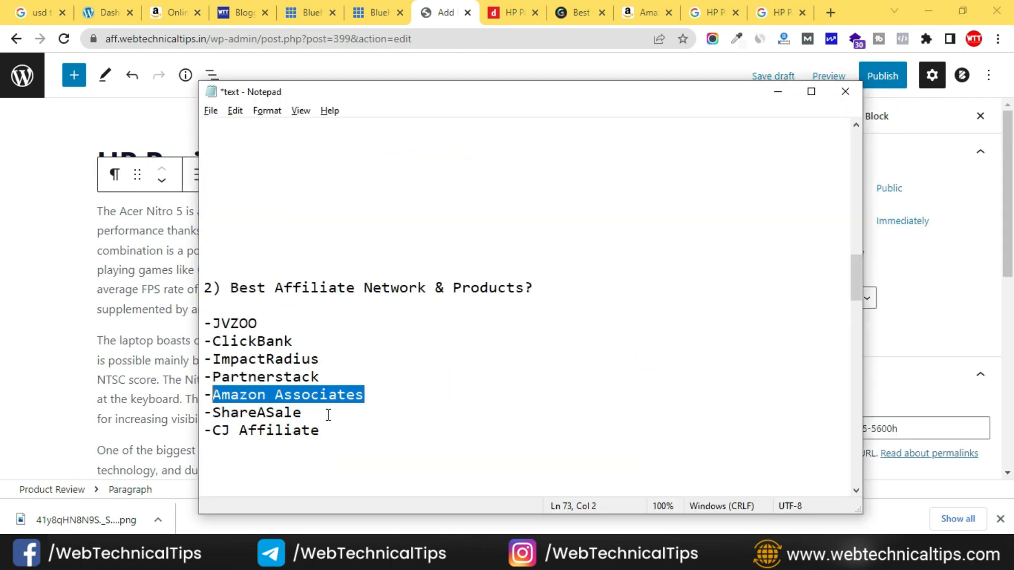
{"action": "scroll", "coordinate": [332, 379], "scroll_direction": "down", "scroll_amount": 6}
{"action": "left_click_drag", "start_coordinate": [353, 340], "coordinate": [212, 342]}
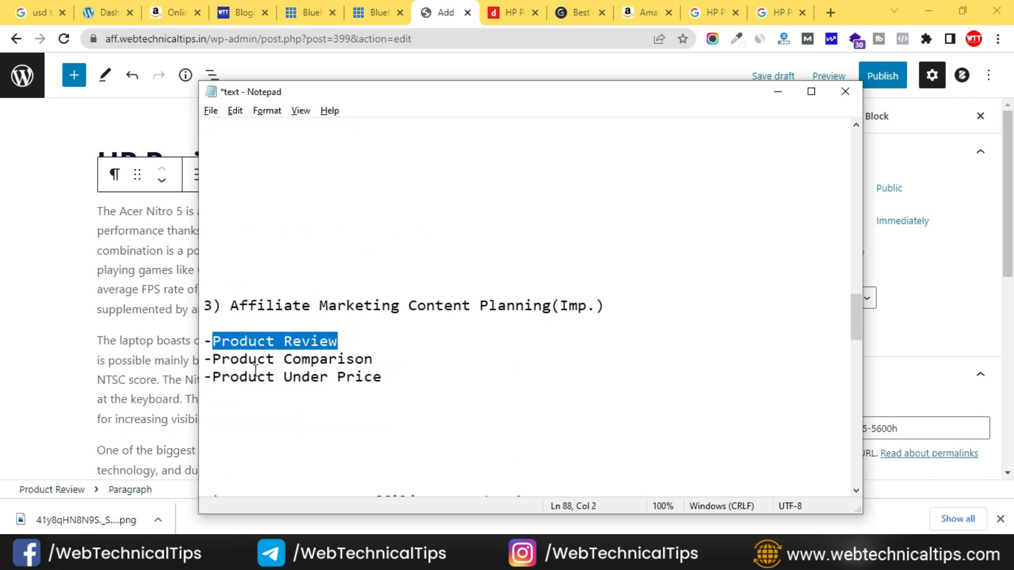
Step: Switch to the Geekman gaming laptops article and highlight the "April 2022" date in its title
{"action": "left_click", "coordinate": [706, 7]}
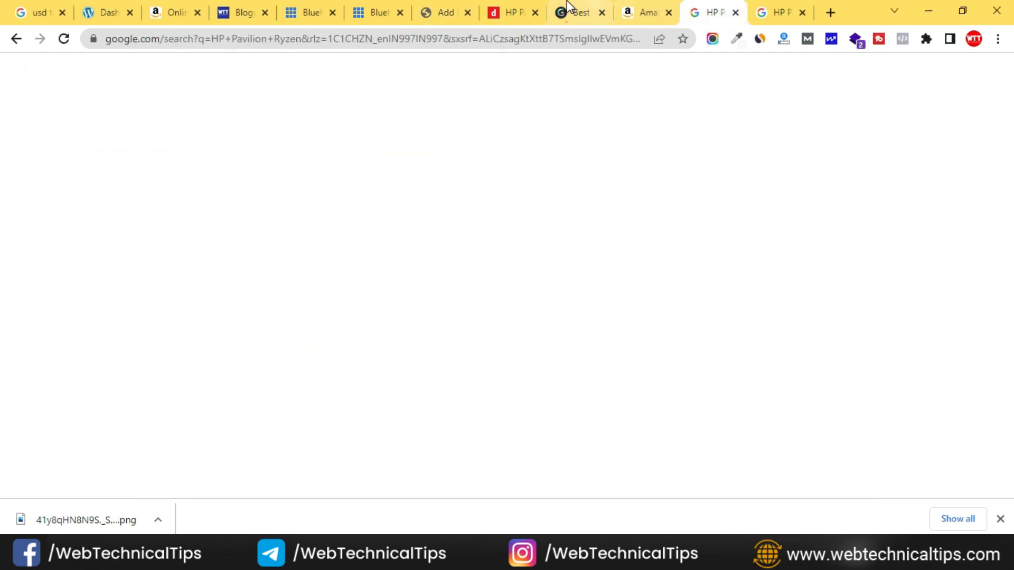
{"action": "left_click", "coordinate": [569, 14]}
{"action": "scroll", "coordinate": [320, 265], "scroll_direction": "up", "scroll_amount": 20}
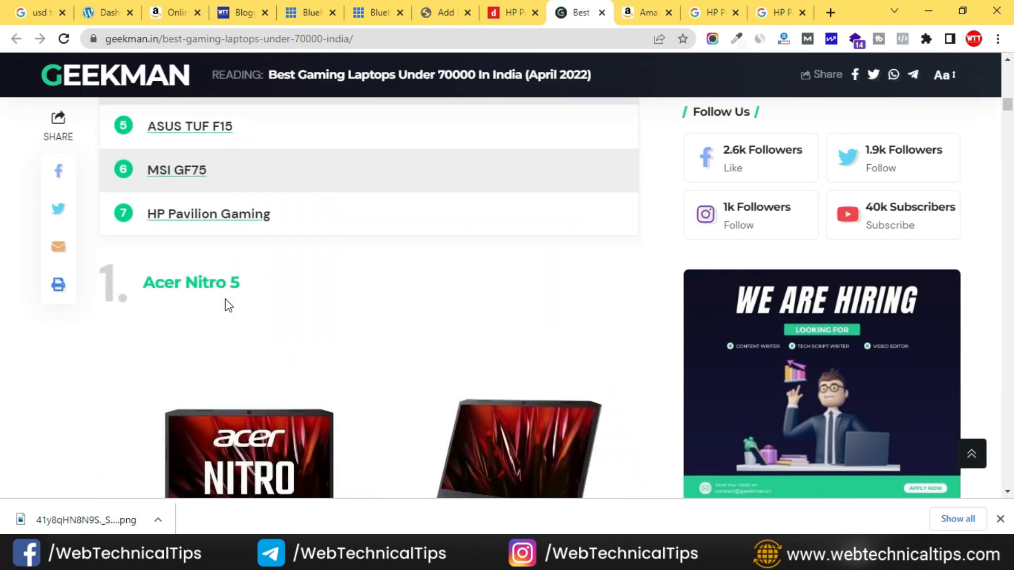
{"action": "scroll", "coordinate": [228, 307], "scroll_direction": "up", "scroll_amount": 1}
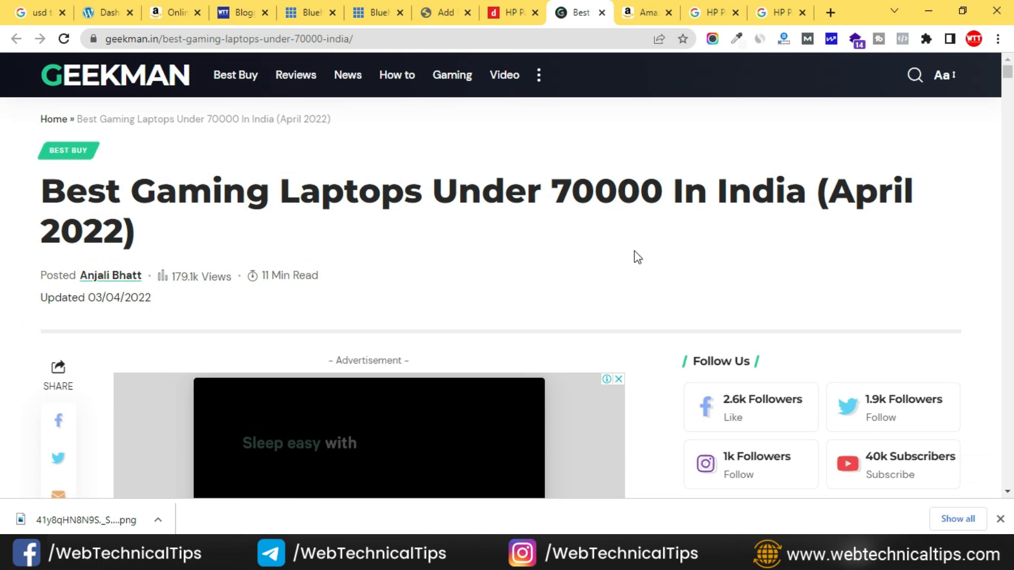
{"action": "left_click_drag", "start_coordinate": [125, 235], "coordinate": [70, 236]}
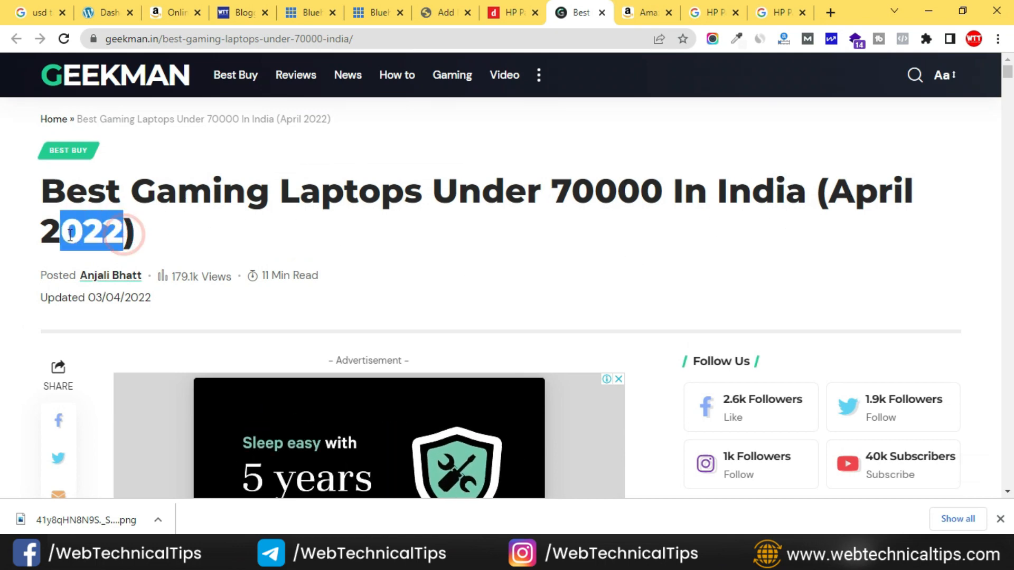
{"action": "left_click", "coordinate": [872, 168]}
{"action": "left_click_drag", "start_coordinate": [827, 180], "coordinate": [599, 266]}
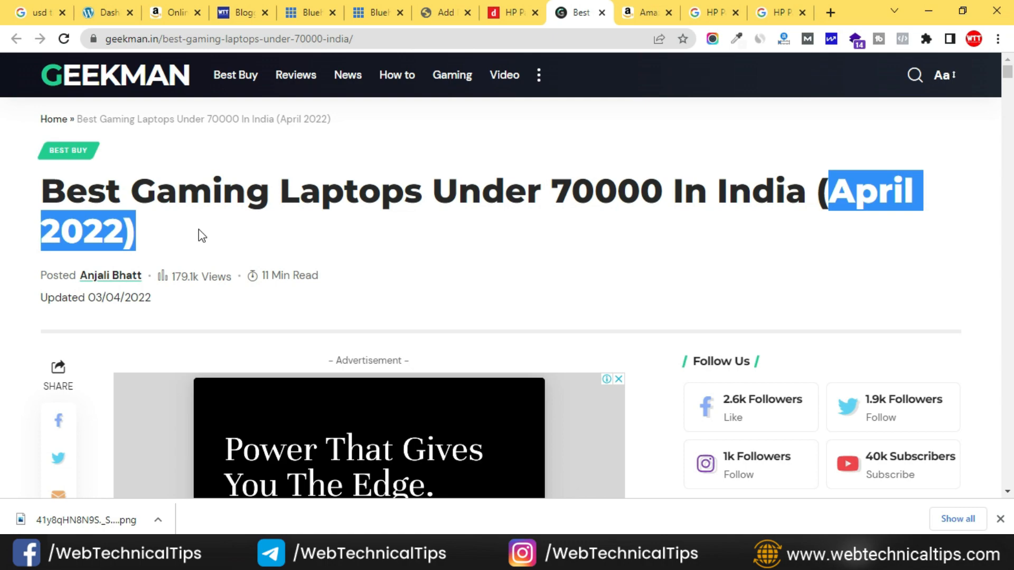
Step: Examine the Geekman article's introduction and its list of best gaming laptops under 70000 Rs
{"action": "scroll", "coordinate": [446, 292], "scroll_direction": "down", "scroll_amount": 5}
{"action": "scroll", "coordinate": [391, 328], "scroll_direction": "up", "scroll_amount": 6}
{"action": "scroll", "coordinate": [335, 311], "scroll_direction": "down", "scroll_amount": 6}
{"action": "scroll", "coordinate": [421, 224], "scroll_direction": "up", "scroll_amount": 6}
{"action": "left_click_drag", "start_coordinate": [272, 117], "coordinate": [594, 118]}
{"action": "scroll", "coordinate": [268, 363], "scroll_direction": "down", "scroll_amount": 4}
{"action": "scroll", "coordinate": [238, 328], "scroll_direction": "down", "scroll_amount": 6}
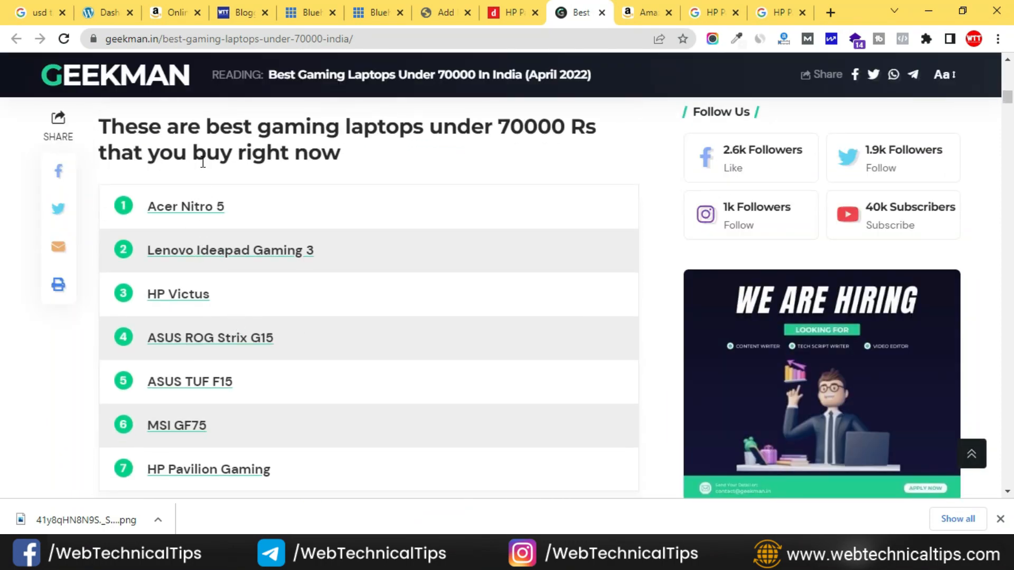
Step: Examine the Acer Nitro 5 and Lenovo Ideapad Gaming 3 sections of the article, including their pros, specifications and store price tables
{"action": "scroll", "coordinate": [176, 242], "scroll_direction": "down", "scroll_amount": 5}
{"action": "scroll", "coordinate": [231, 310], "scroll_direction": "down", "scroll_amount": 10}
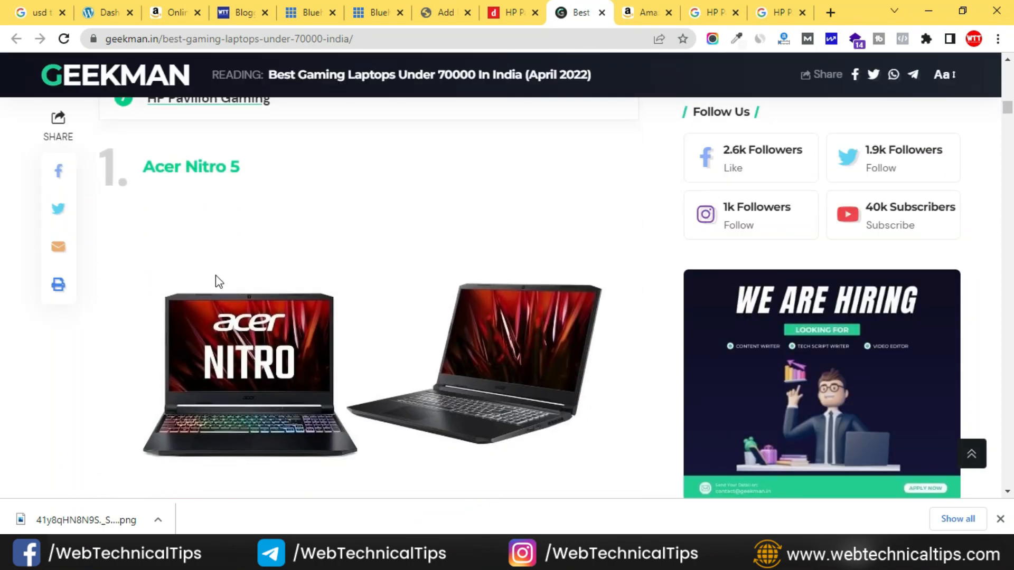
{"action": "scroll", "coordinate": [287, 296], "scroll_direction": "down", "scroll_amount": 8}
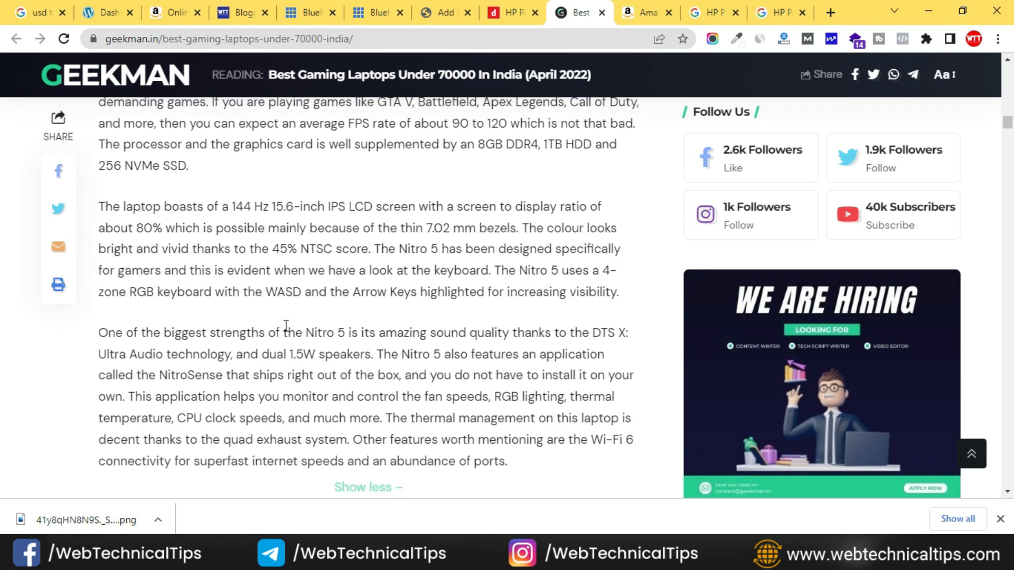
{"action": "scroll", "coordinate": [423, 273], "scroll_direction": "down", "scroll_amount": 6}
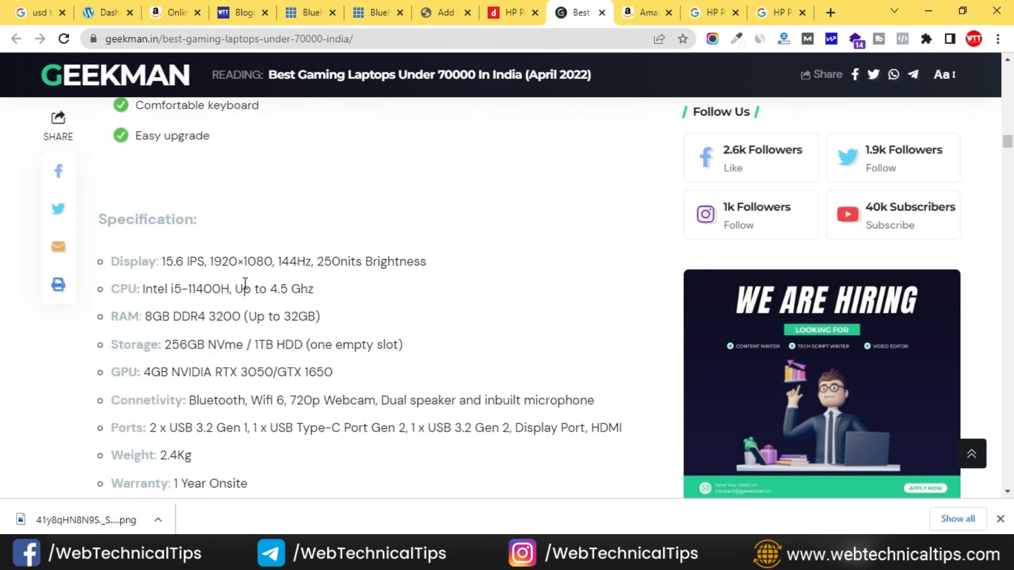
{"action": "scroll", "coordinate": [98, 266], "scroll_direction": "down", "scroll_amount": 4}
{"action": "scroll", "coordinate": [166, 368], "scroll_direction": "down", "scroll_amount": 8}
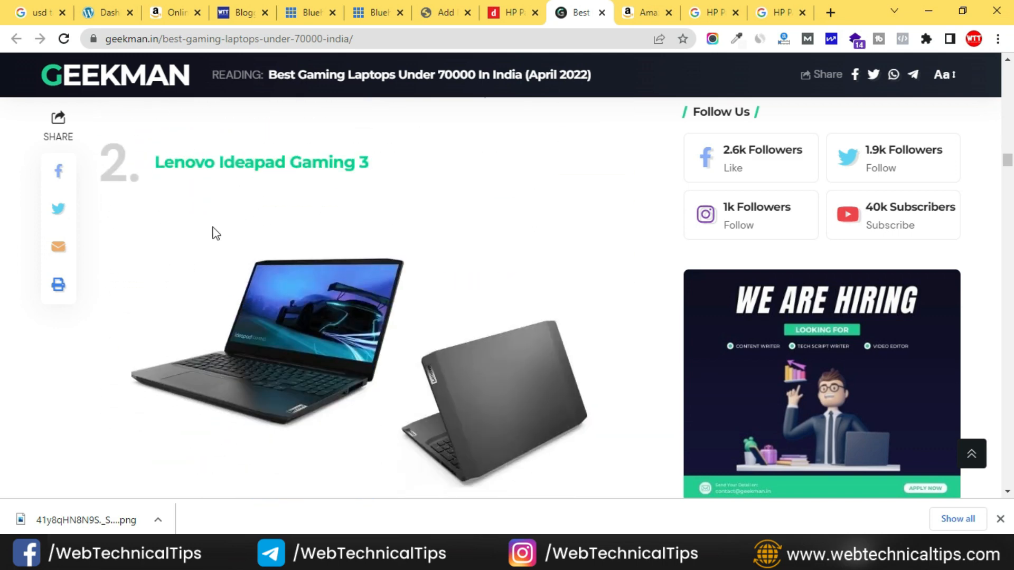
{"action": "scroll", "coordinate": [342, 267], "scroll_direction": "down", "scroll_amount": 15}
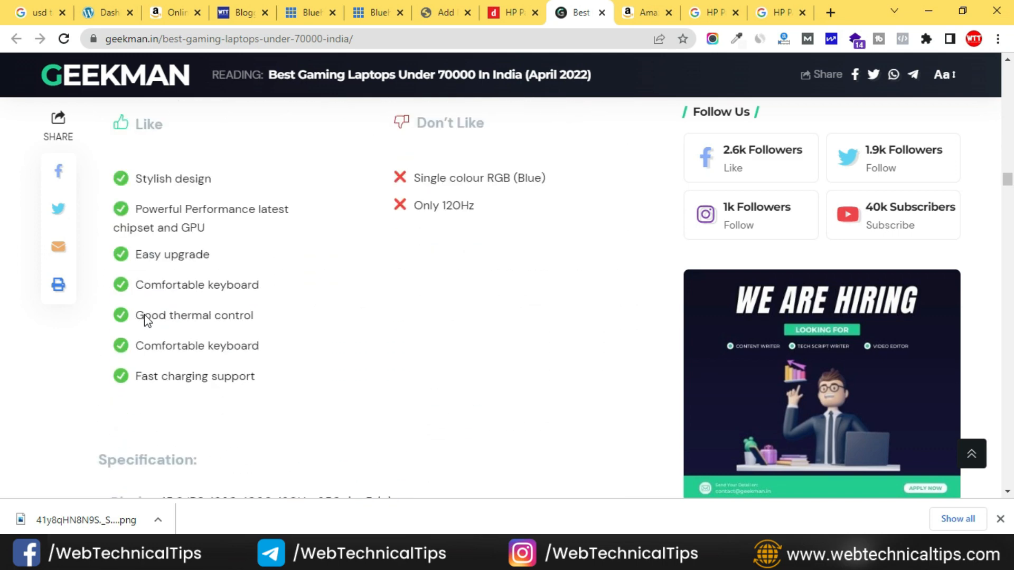
{"action": "scroll", "coordinate": [343, 295], "scroll_direction": "down", "scroll_amount": 7}
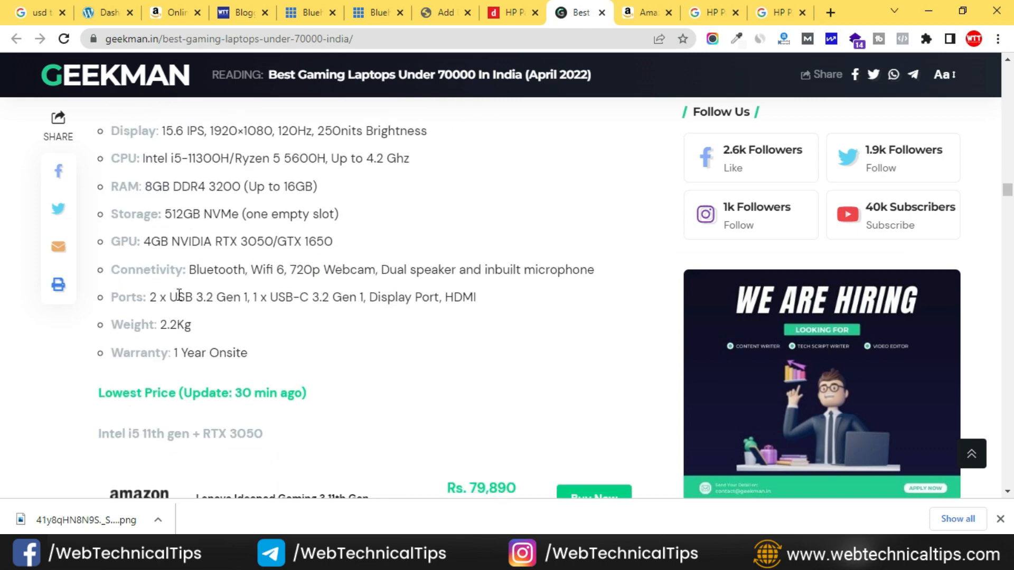
{"action": "scroll", "coordinate": [283, 256], "scroll_direction": "down", "scroll_amount": 10}
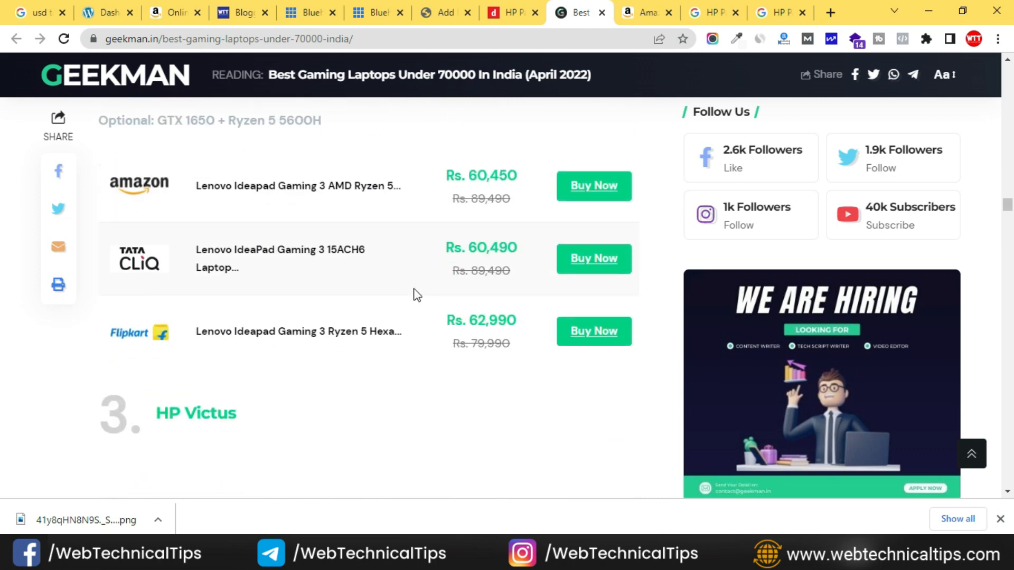
{"action": "scroll", "coordinate": [414, 290], "scroll_direction": "up", "scroll_amount": 11}
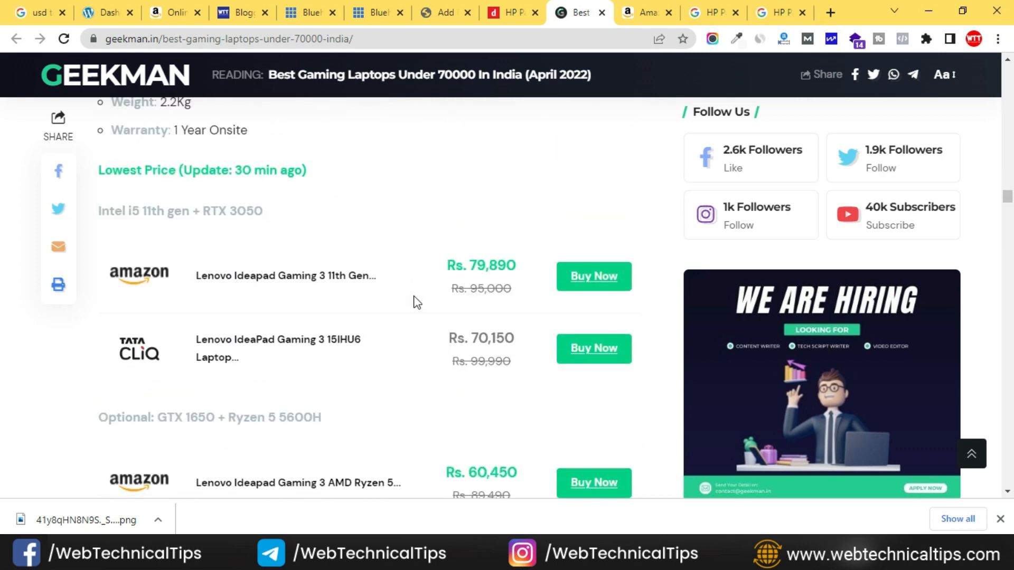
{"action": "scroll", "coordinate": [191, 305], "scroll_direction": "down", "scroll_amount": 10}
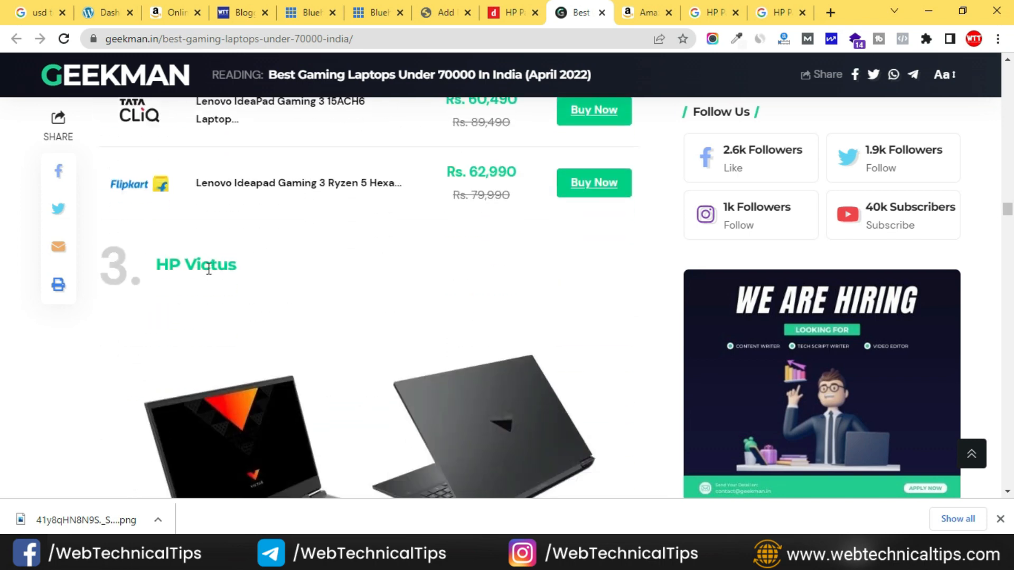
Step: Highlight the "HP Victus" heading in the article, and highlight "Product Review" in the Notepad content planning notes
{"action": "triple_click", "coordinate": [158, 264]}
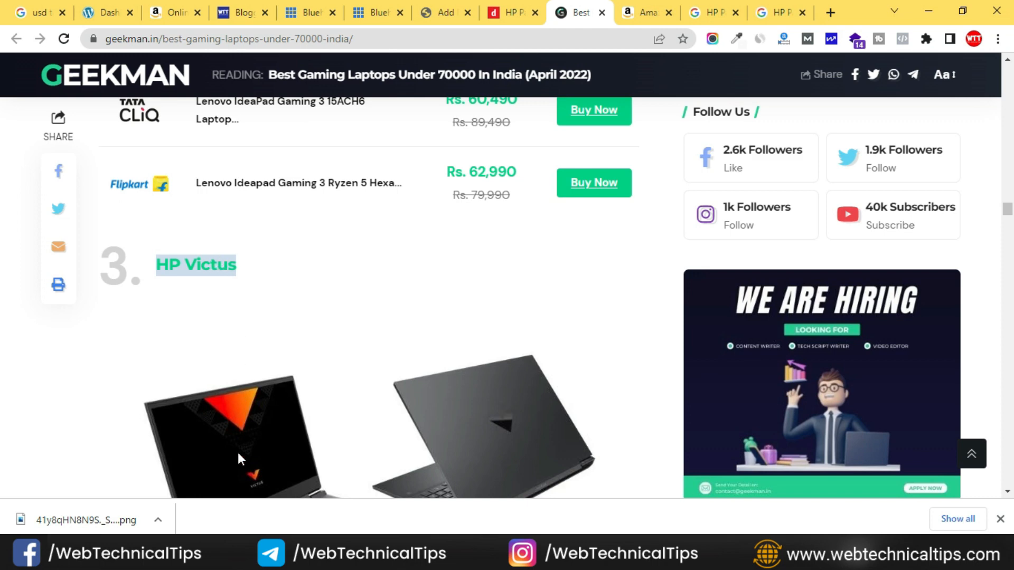
{"action": "key", "text": "alt+Tab"}
{"action": "left_click_drag", "start_coordinate": [337, 341], "coordinate": [216, 334]}
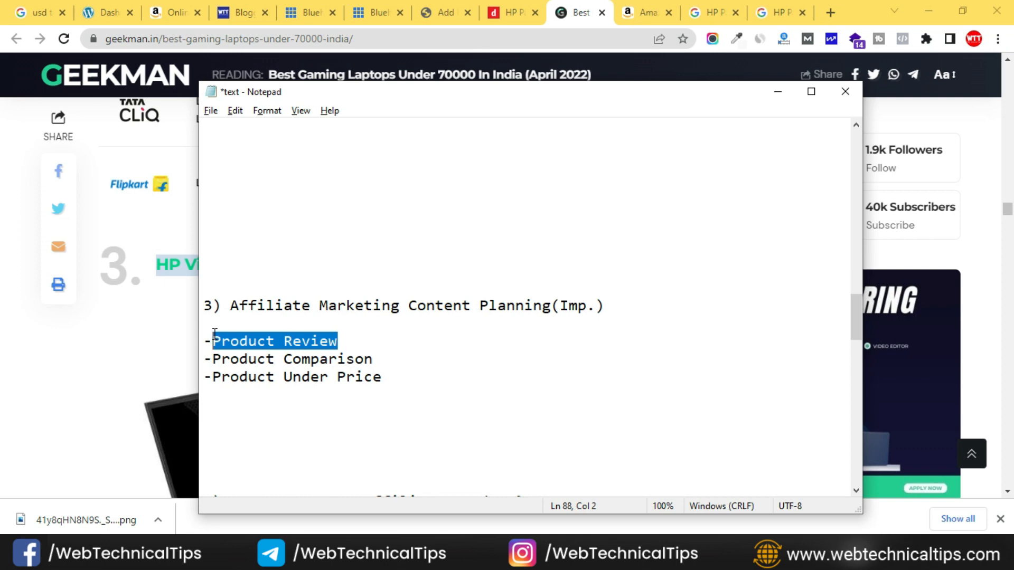
Step: Switch to the WordPress editor and publish the HP Pavilion Ryzen 5-5600H product review
{"action": "left_click", "coordinate": [441, 12]}
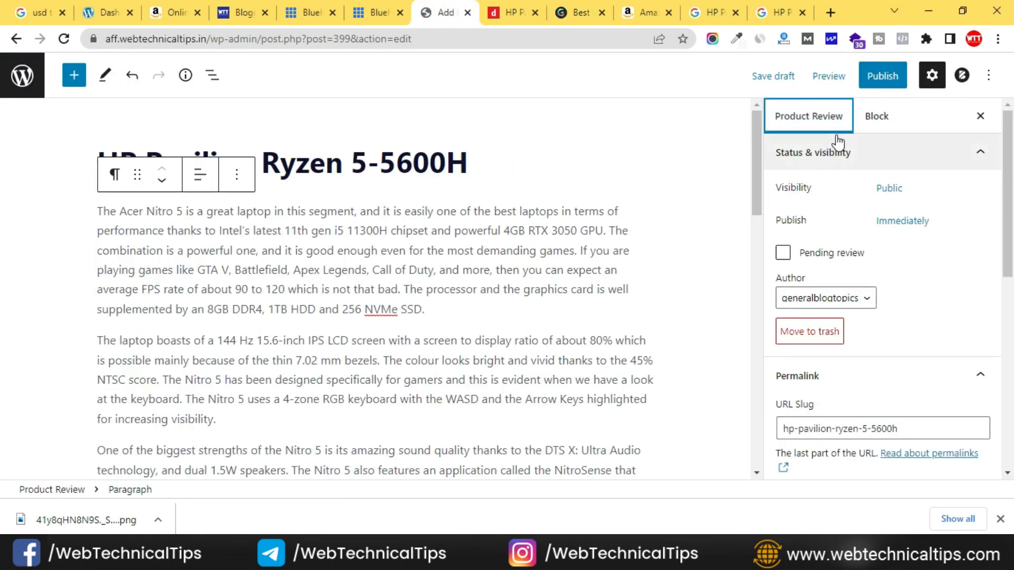
{"action": "left_click", "coordinate": [882, 77]}
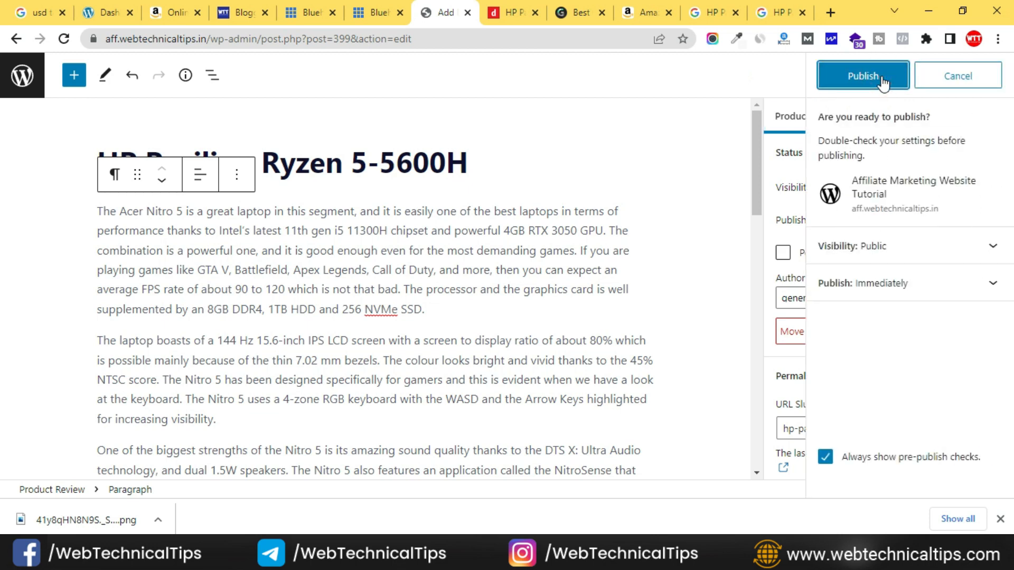
{"action": "left_click", "coordinate": [957, 77]}
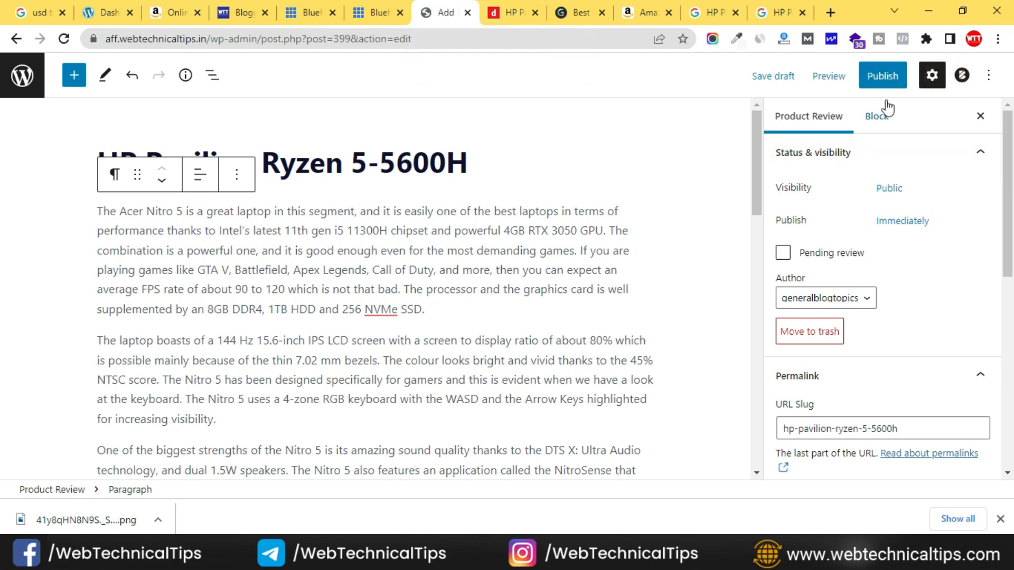
{"action": "left_click", "coordinate": [882, 79]}
{"action": "left_click", "coordinate": [874, 77]}
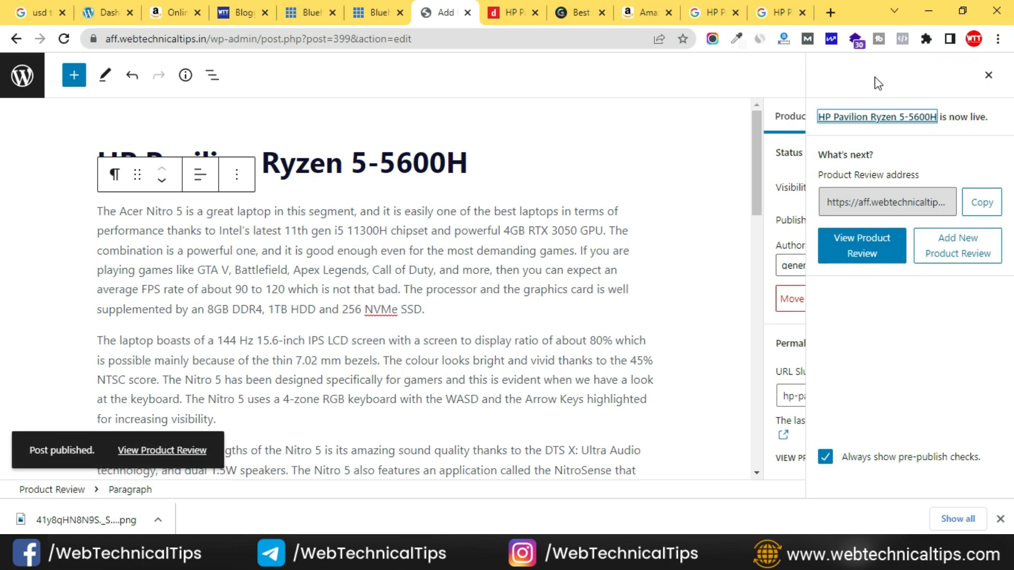
{"action": "left_click", "coordinate": [989, 75]}
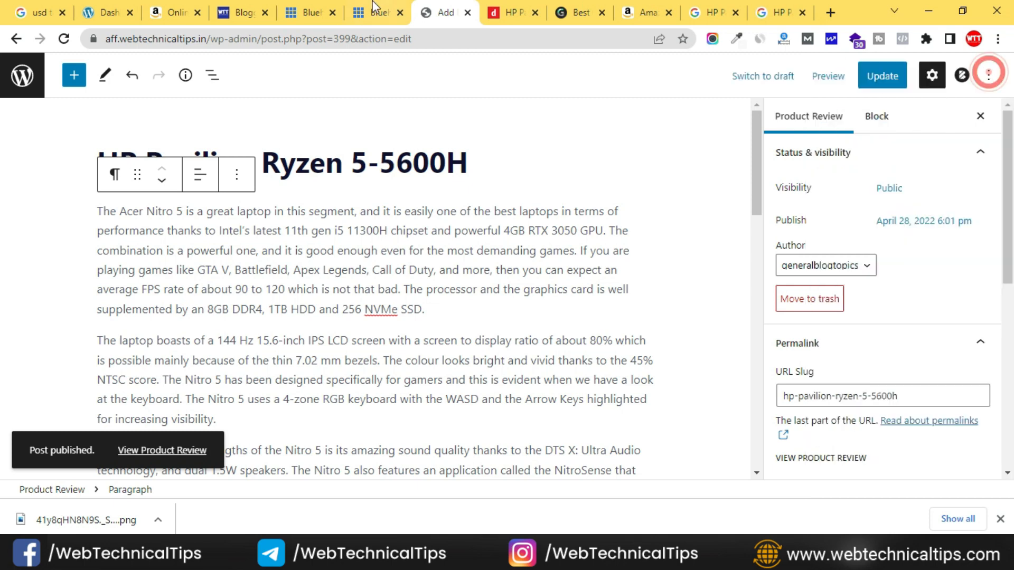
Step: Leave the review editor, search the WordPress plugins for "affiliatex", and install and activate AffiliateX
{"action": "left_click", "coordinate": [19, 75]}
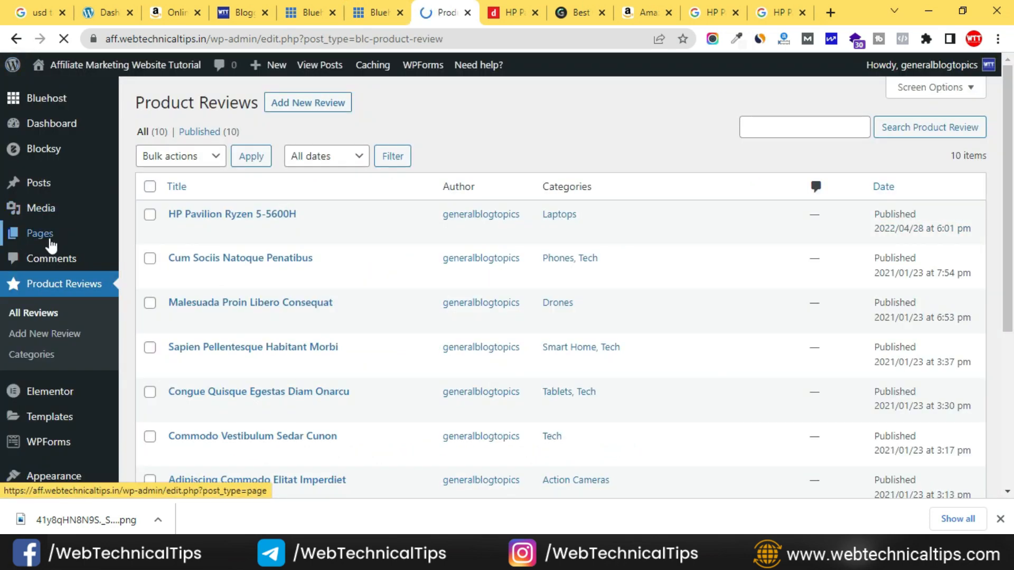
{"action": "scroll", "coordinate": [63, 389], "scroll_direction": "down", "scroll_amount": 4}
{"action": "left_click", "coordinate": [86, 398]}
{"action": "left_click", "coordinate": [822, 143]}
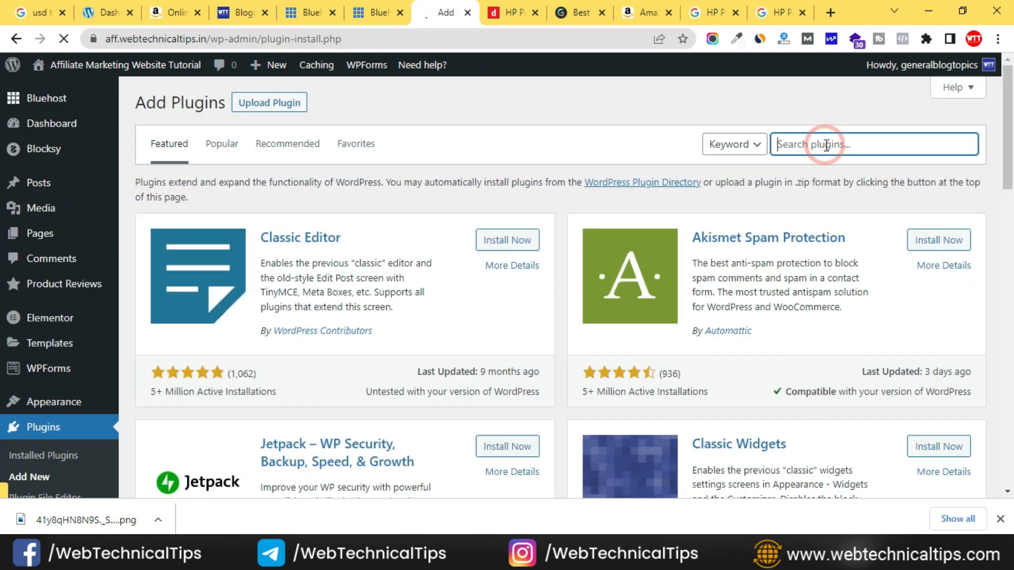
{"action": "type", "text": "affiliate"}
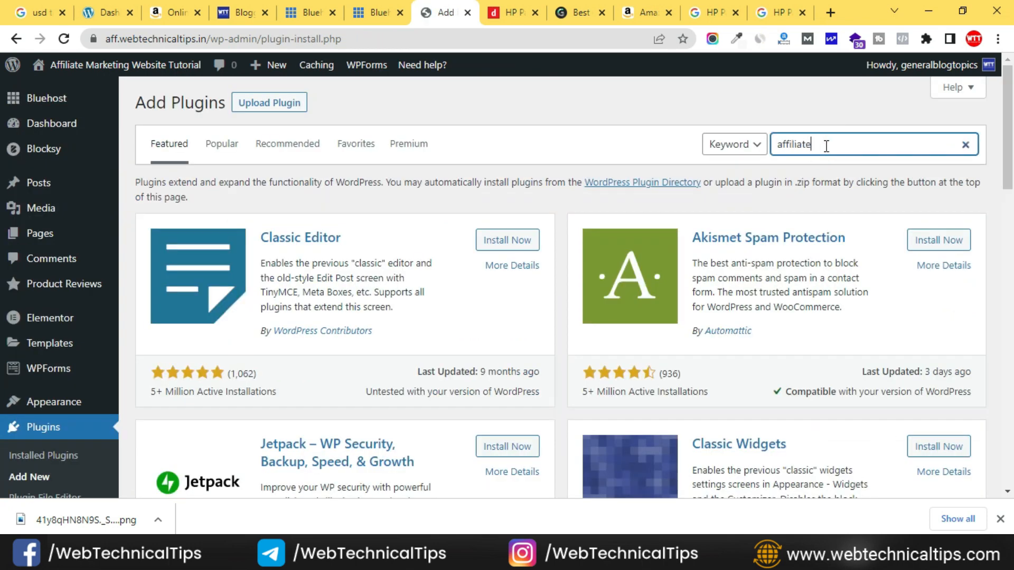
{"action": "type", "text": "x"}
{"action": "left_click", "coordinate": [510, 228]}
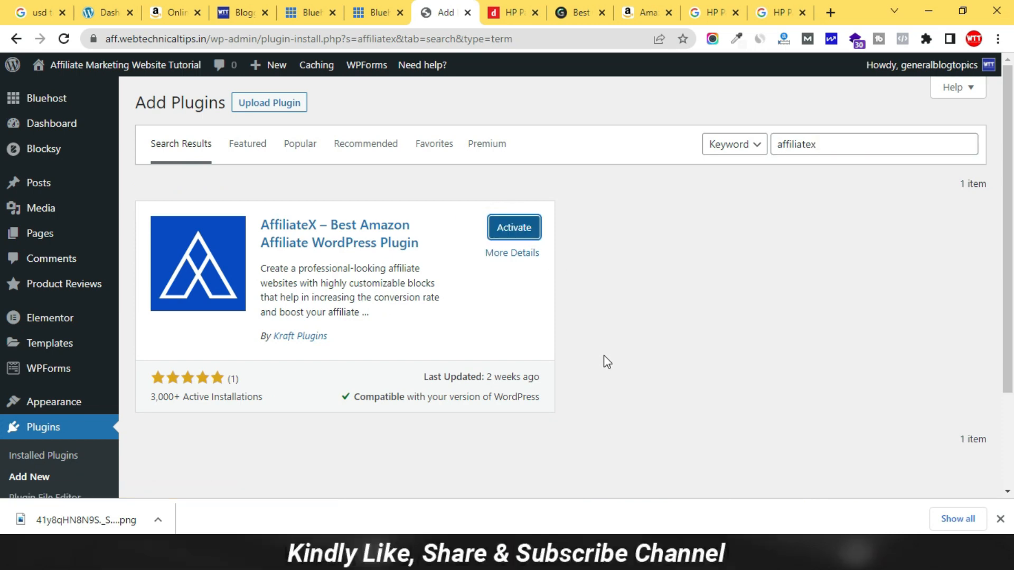
{"action": "left_click", "coordinate": [504, 225]}
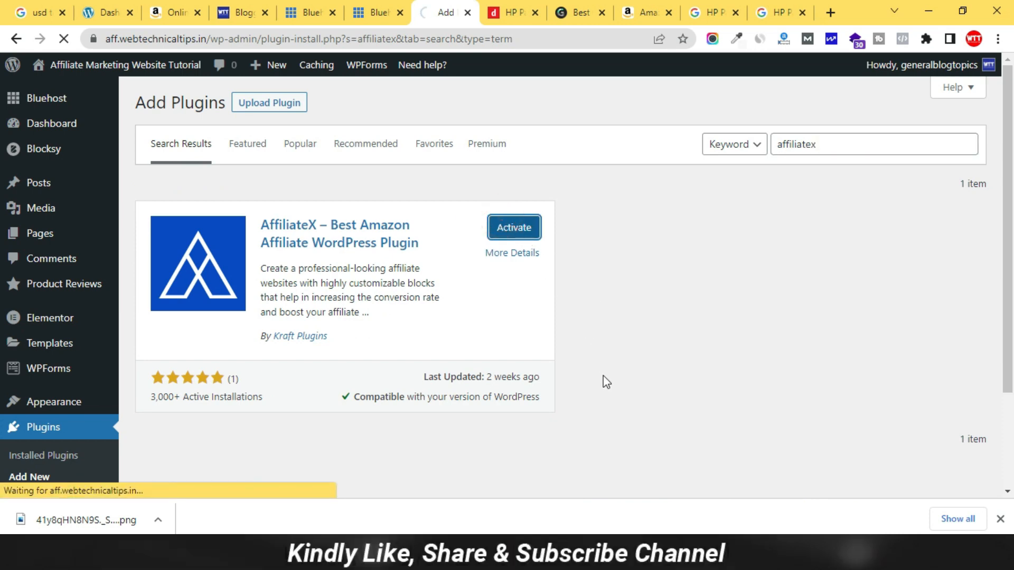
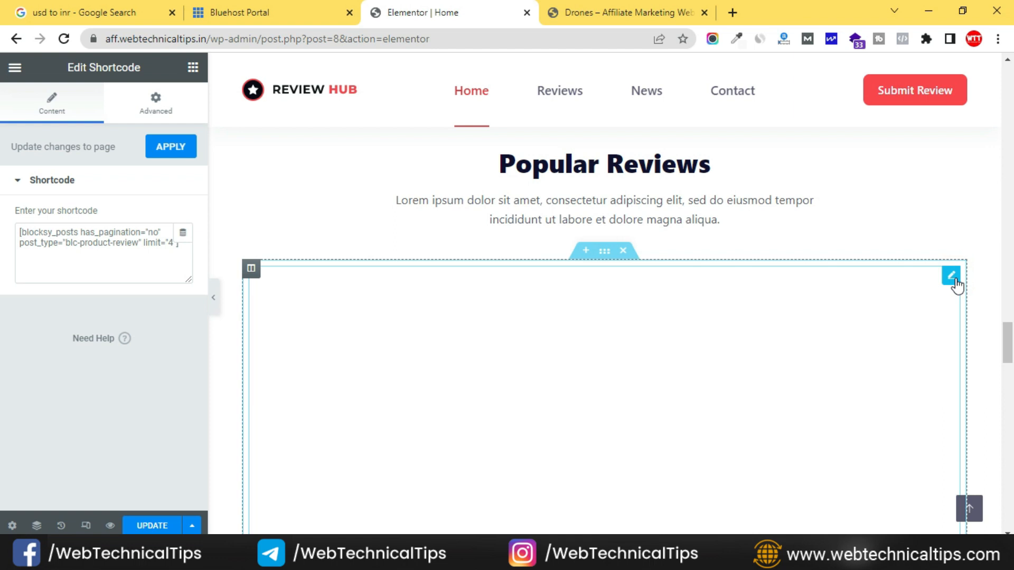
Step: Examine the Popular Reviews shortcode in Elementor and compare it with the Popular Reviews cards on the live homepage
{"action": "left_click", "coordinate": [83, 233]}
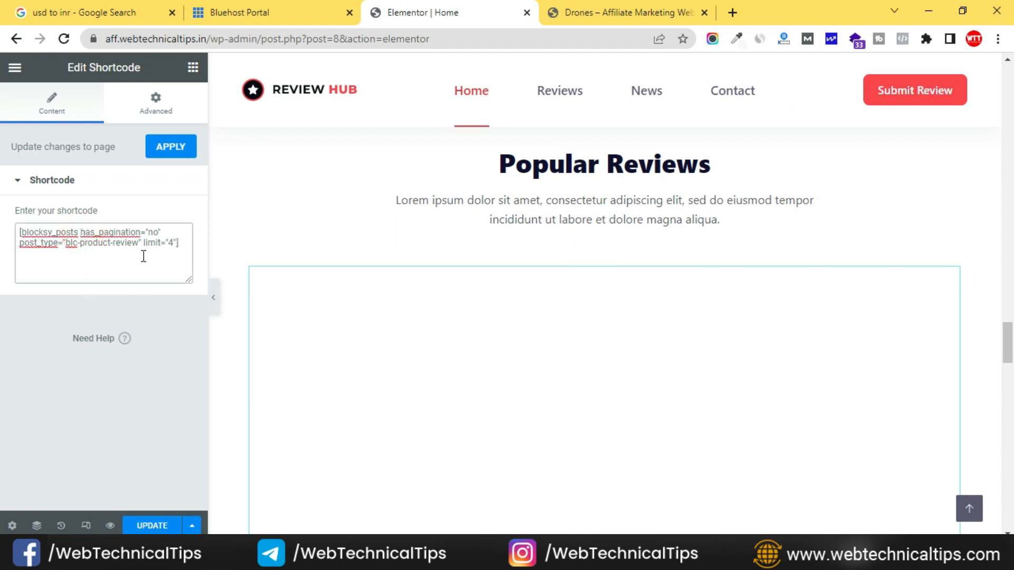
{"action": "left_click_drag", "start_coordinate": [179, 245], "coordinate": [10, 227]}
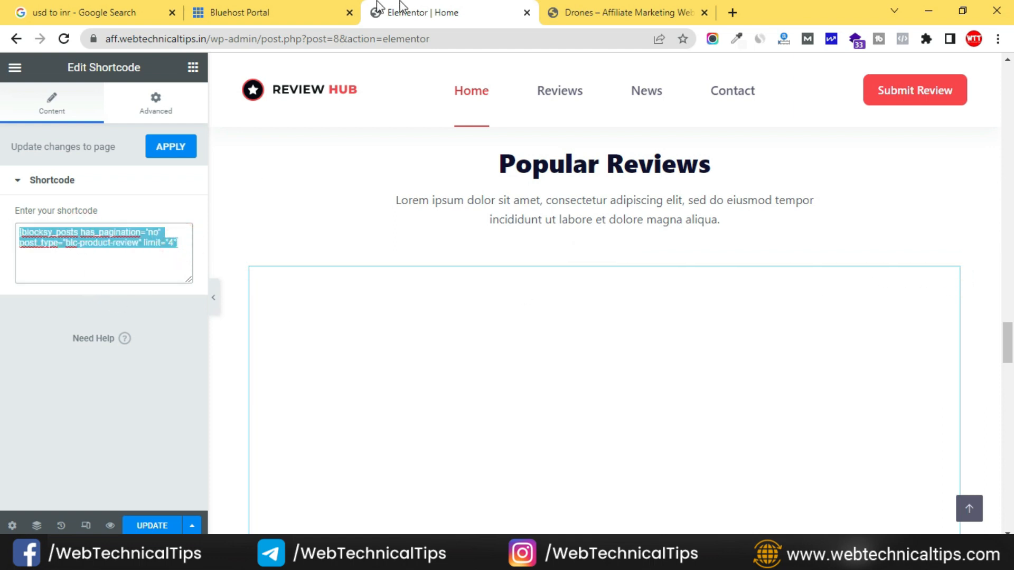
{"action": "left_click", "coordinate": [575, 10]}
{"action": "scroll", "coordinate": [536, 364], "scroll_direction": "down", "scroll_amount": 5}
{"action": "scroll", "coordinate": [265, 158], "scroll_direction": "up", "scroll_amount": 6}
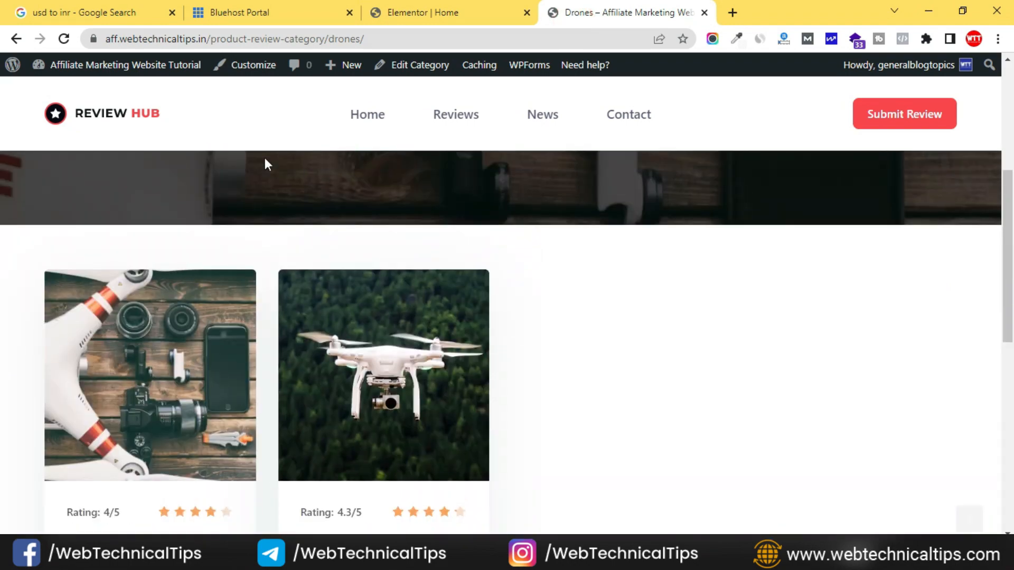
{"action": "left_click", "coordinate": [133, 125]}
{"action": "scroll", "coordinate": [476, 330], "scroll_direction": "down", "scroll_amount": 10}
{"action": "scroll", "coordinate": [297, 321], "scroll_direction": "up", "scroll_amount": 3}
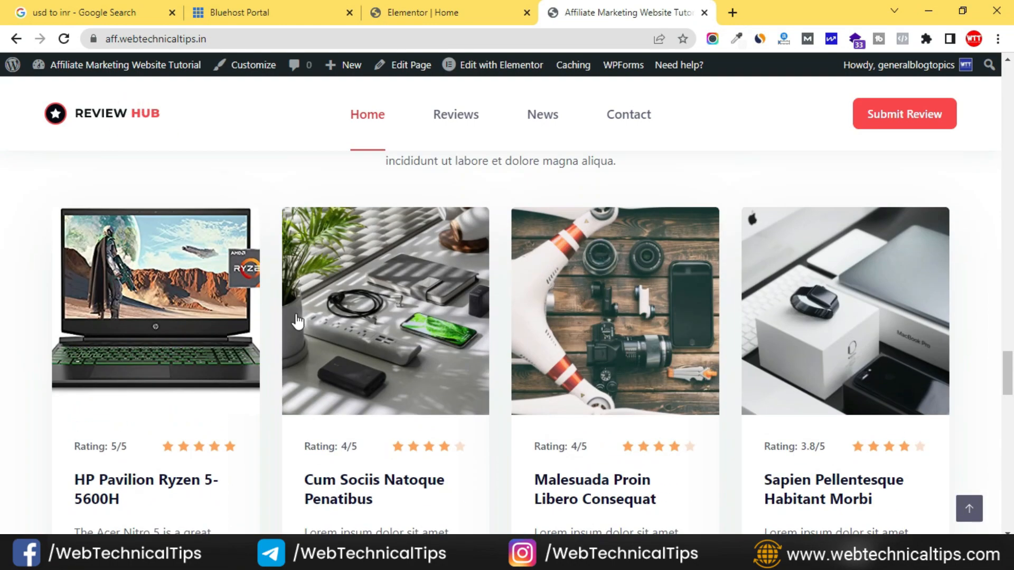
{"action": "scroll", "coordinate": [374, 426], "scroll_direction": "up", "scroll_amount": 3}
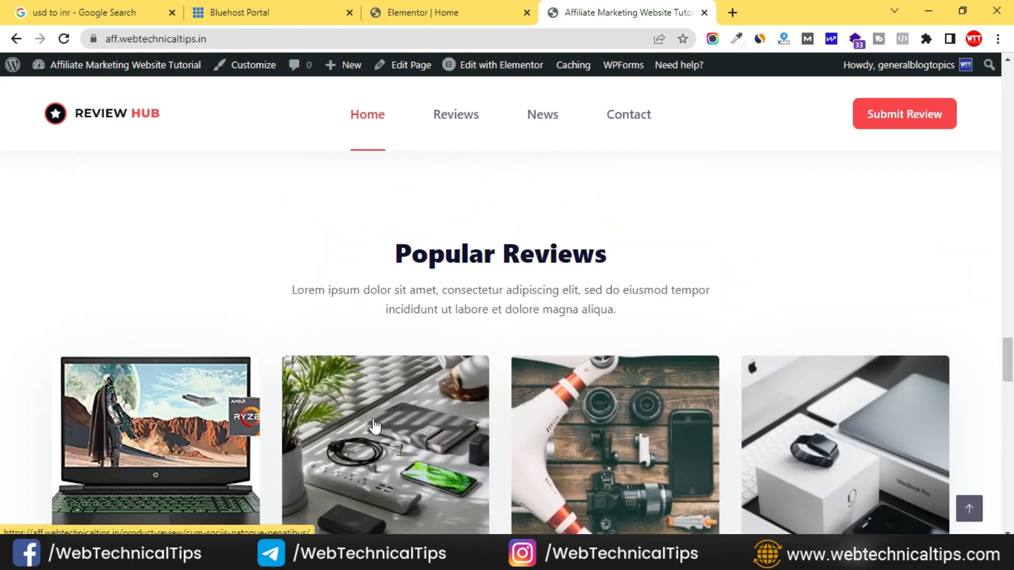
Step: Set the limit in the Popular Reviews shortcode to 3 in Elementor and apply the change to the page
{"action": "left_click", "coordinate": [440, 13]}
{"action": "left_click", "coordinate": [172, 238]}
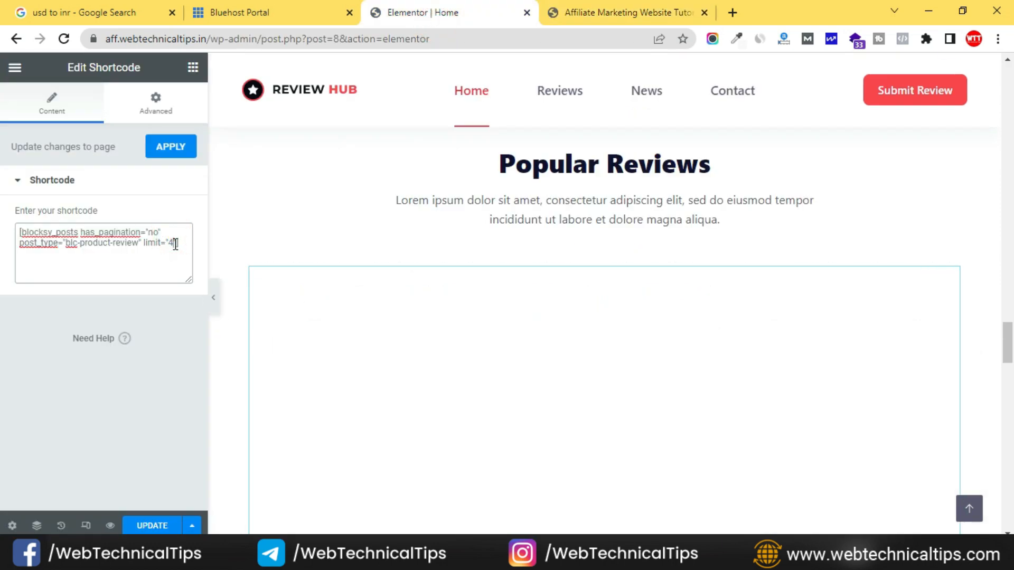
{"action": "left_click_drag", "start_coordinate": [175, 243], "coordinate": [170, 244]}
{"action": "type", "text": "3"}
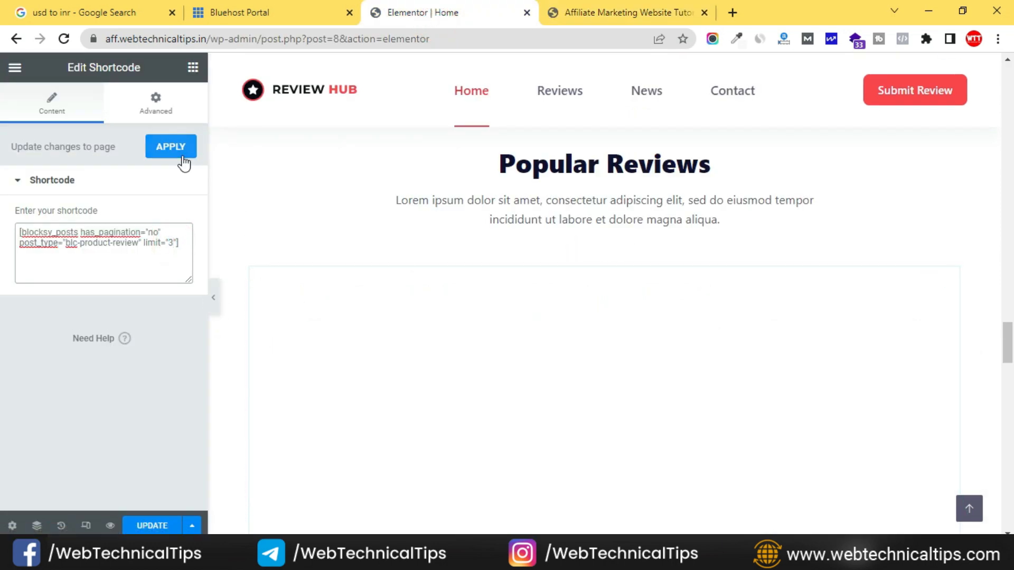
{"action": "left_click", "coordinate": [170, 147]}
Step: Reload the live homepage and check the cards in its Popular Reviews section
{"action": "left_click", "coordinate": [657, 16]}
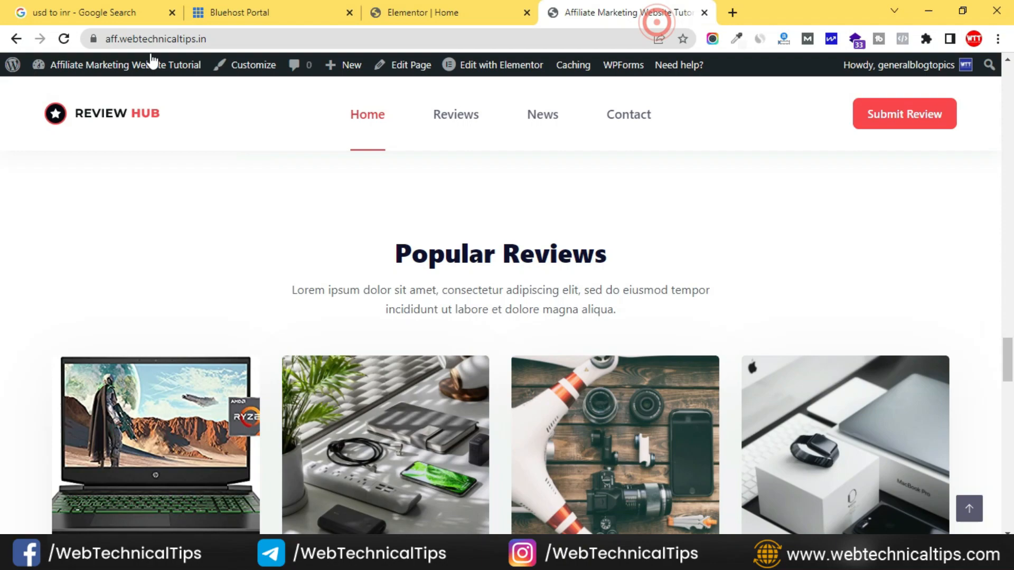
{"action": "left_click", "coordinate": [64, 39]}
{"action": "scroll", "coordinate": [36, 286], "scroll_direction": "down", "scroll_amount": 4}
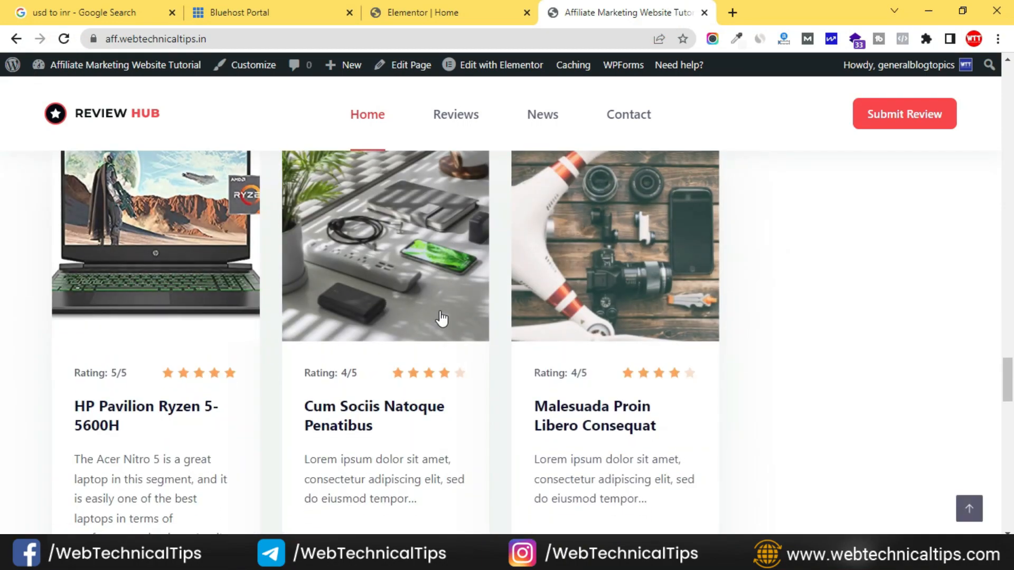
Step: Set the limit in the Popular Reviews shortcode to 4 in Elementor, apply the change and update the page
{"action": "left_click", "coordinate": [455, 13]}
{"action": "scroll", "coordinate": [607, 384], "scroll_direction": "down", "scroll_amount": 15}
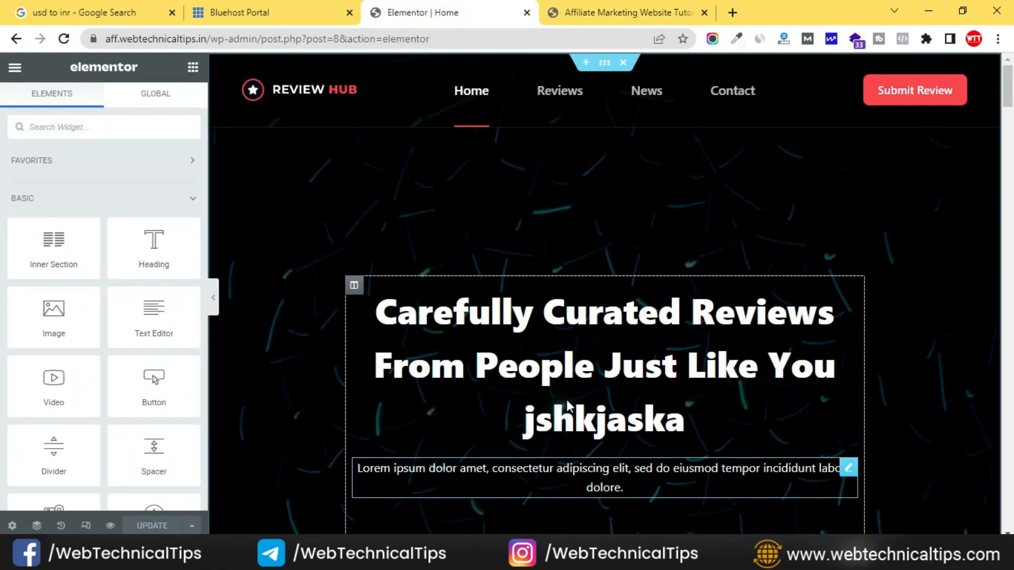
{"action": "scroll", "coordinate": [605, 382], "scroll_direction": "down", "scroll_amount": 10}
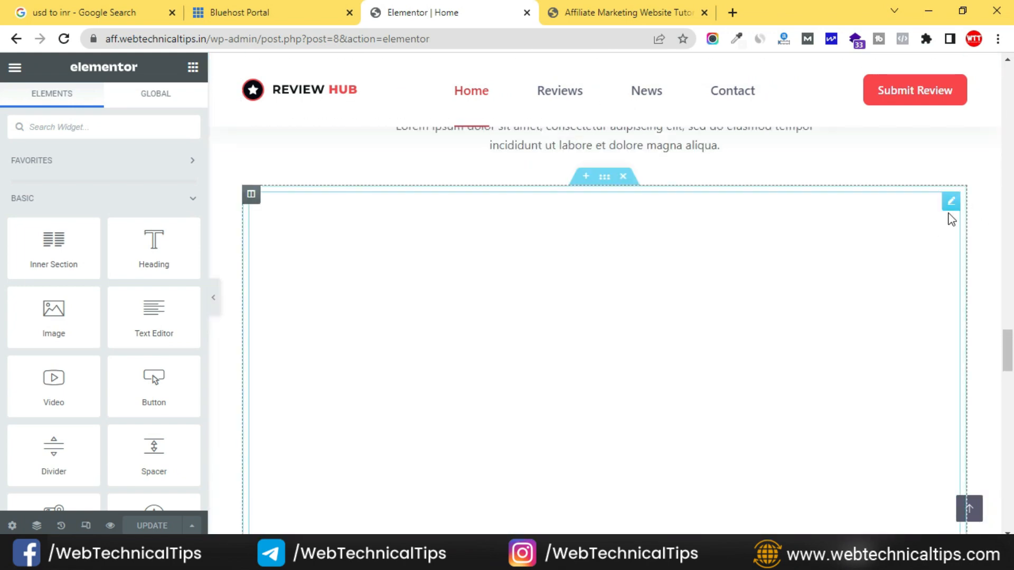
{"action": "left_click", "coordinate": [829, 222]}
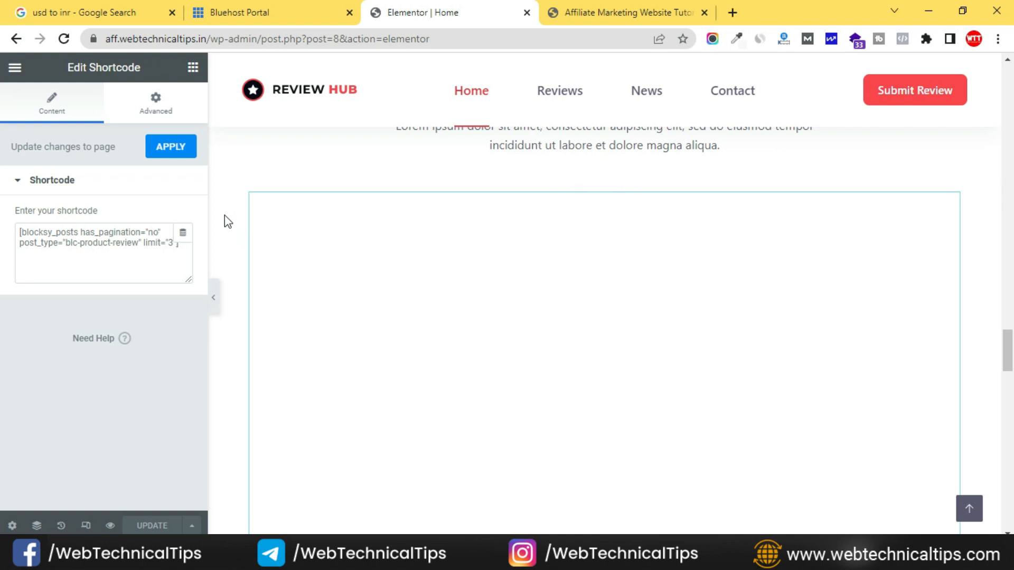
{"action": "left_click", "coordinate": [170, 242]}
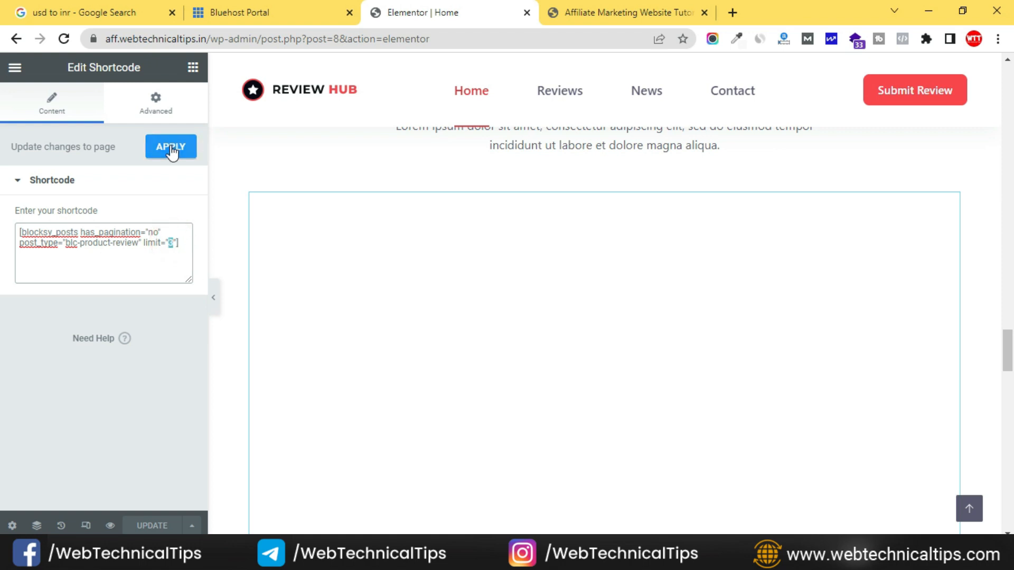
{"action": "type", "text": "4"}
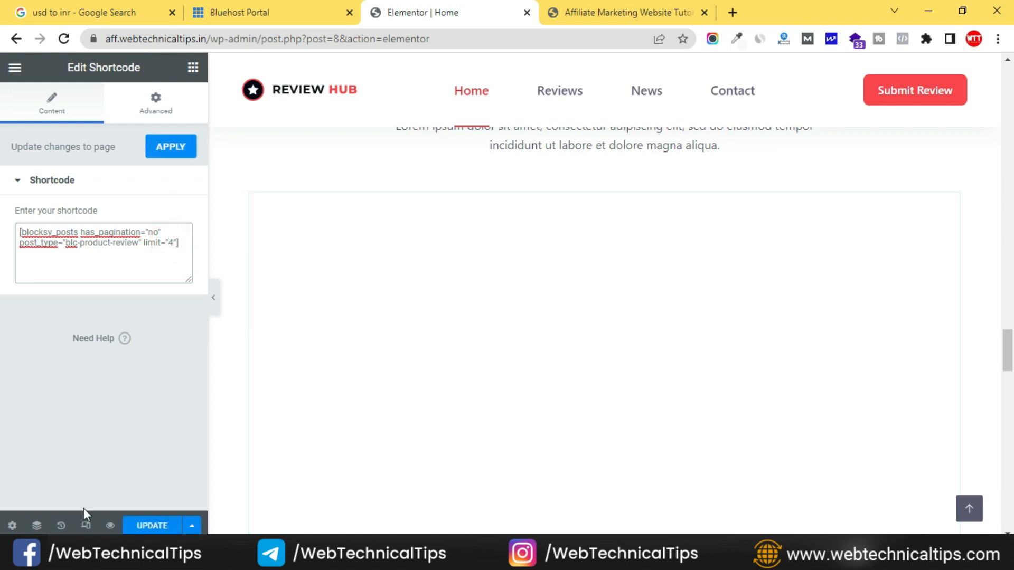
{"action": "left_click", "coordinate": [169, 150]}
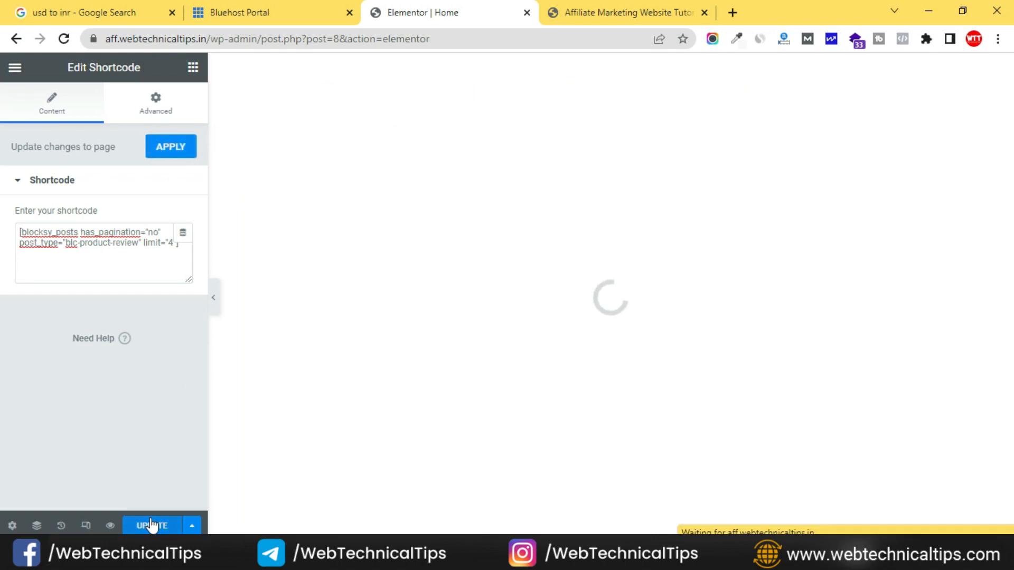
Step: Find the featured action-camera review below Popular Reviews and raise its star rating by a few tenths in Elementor
{"action": "left_click", "coordinate": [615, 8]}
{"action": "scroll", "coordinate": [502, 224], "scroll_direction": "down", "scroll_amount": 10}
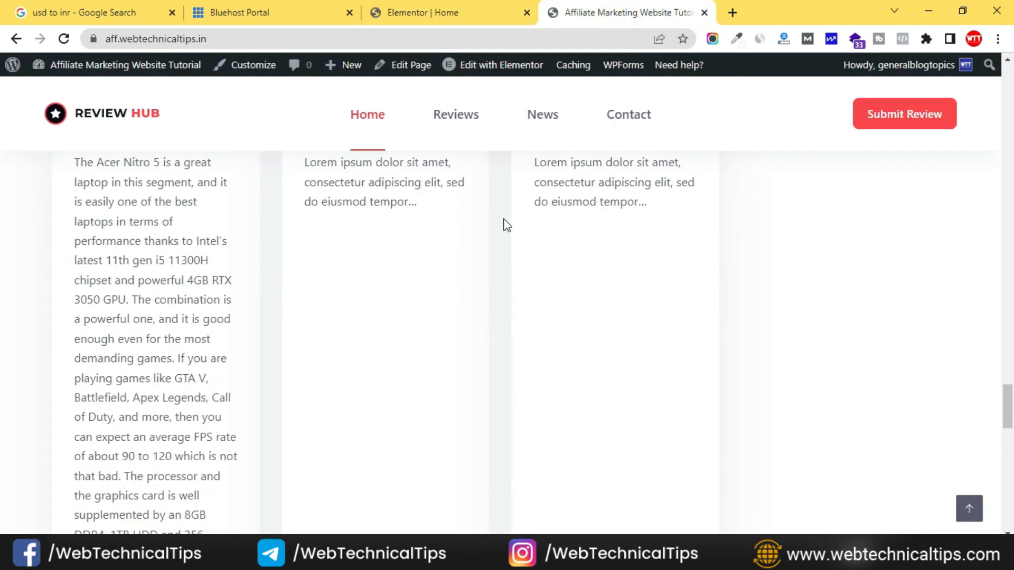
{"action": "scroll", "coordinate": [502, 220], "scroll_direction": "down", "scroll_amount": 6}
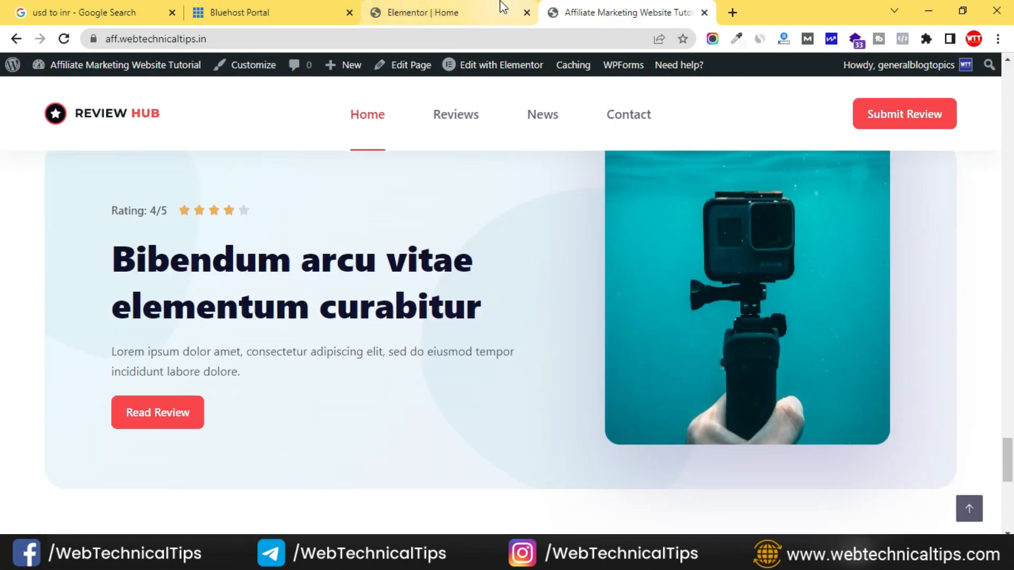
{"action": "left_click", "coordinate": [498, 7]}
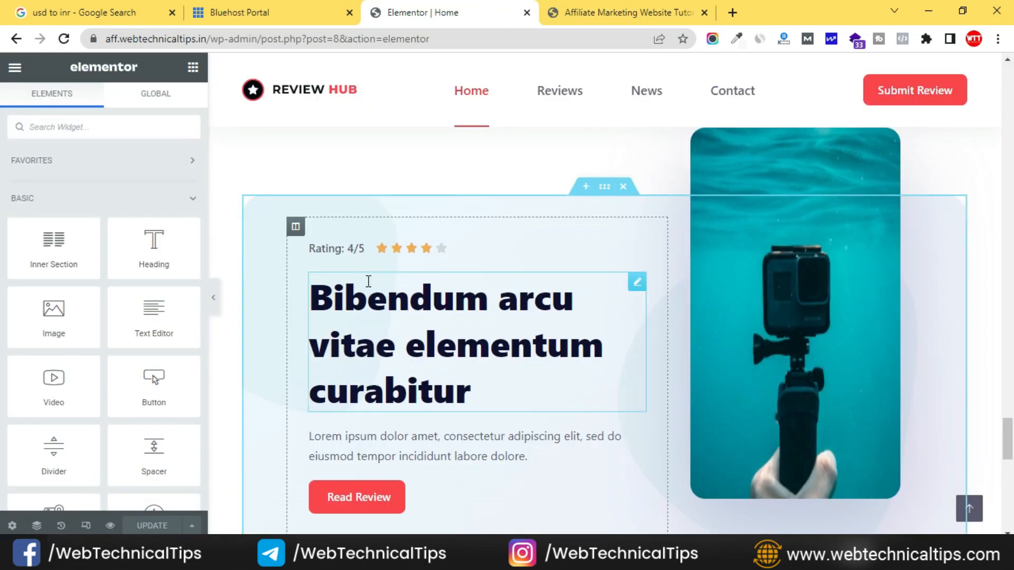
{"action": "left_click", "coordinate": [338, 247]}
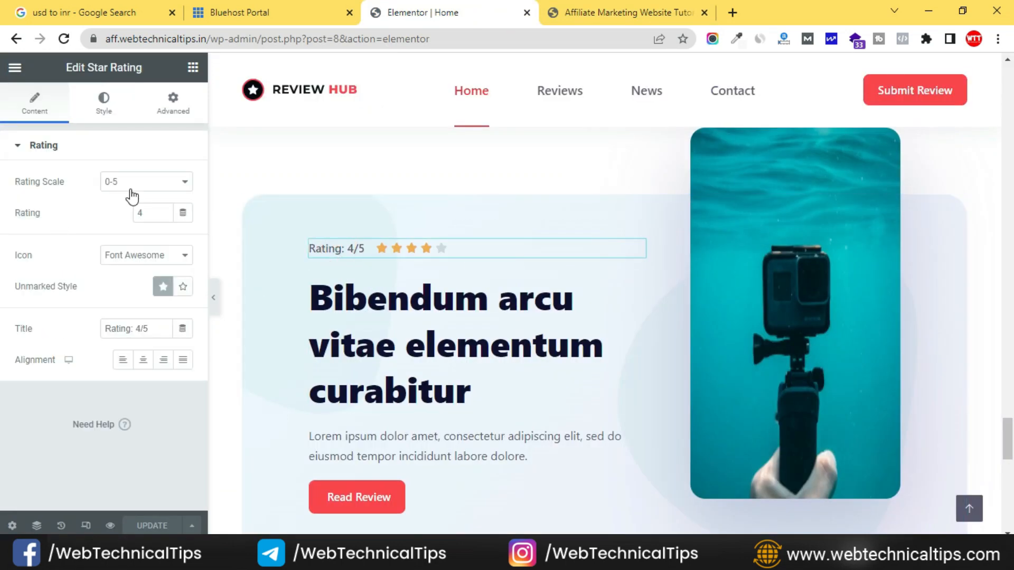
{"action": "left_click", "coordinate": [163, 212]}
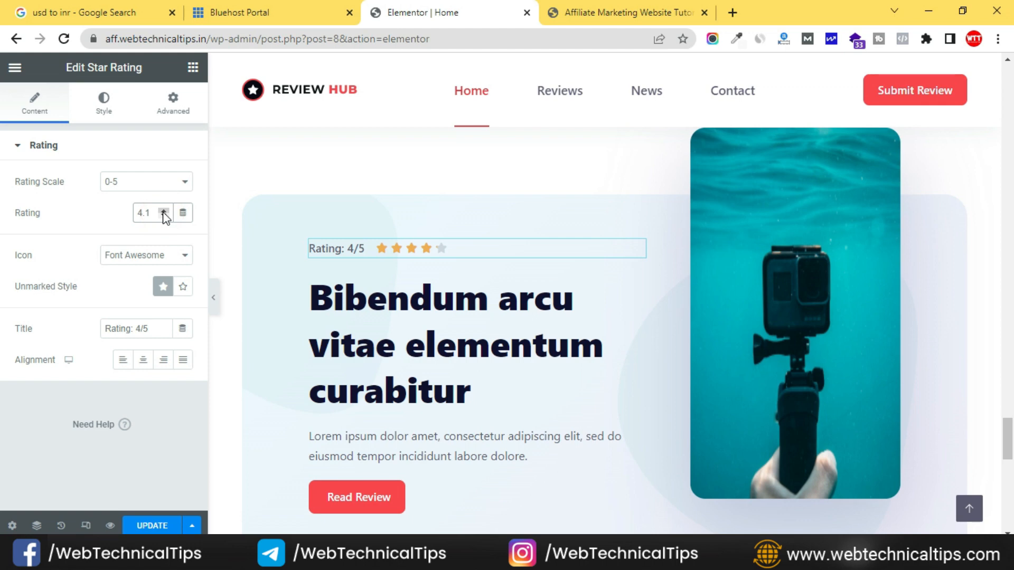
{"action": "left_click", "coordinate": [164, 212]}
{"action": "left_click", "coordinate": [164, 212]}
Step: Examine the settings of the featured review's heading, description text and Read Review button, and glance at the live homepage
{"action": "left_click", "coordinate": [417, 296]}
{"action": "scroll", "coordinate": [381, 337], "scroll_direction": "down", "scroll_amount": 3}
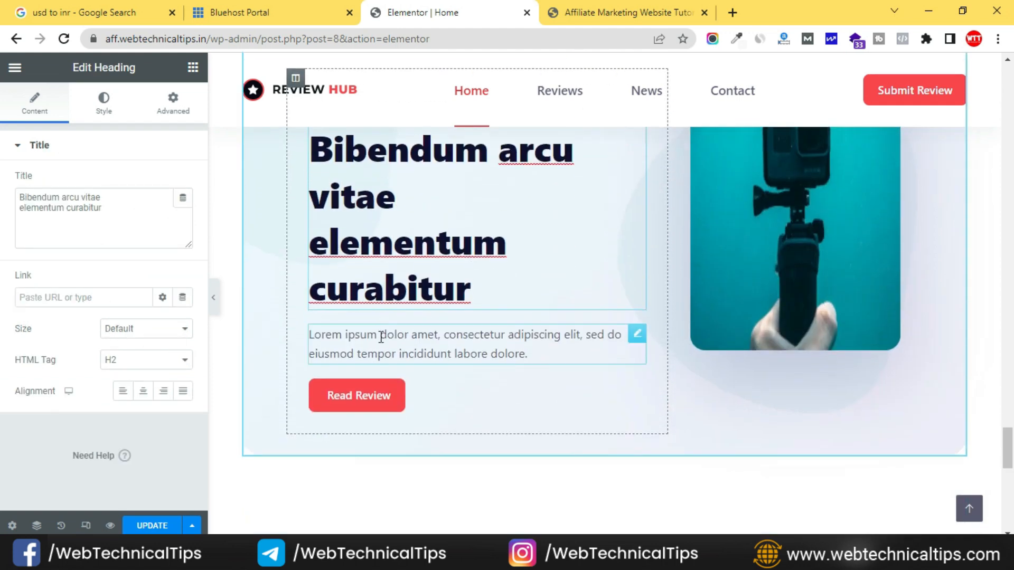
{"action": "left_click", "coordinate": [423, 288]}
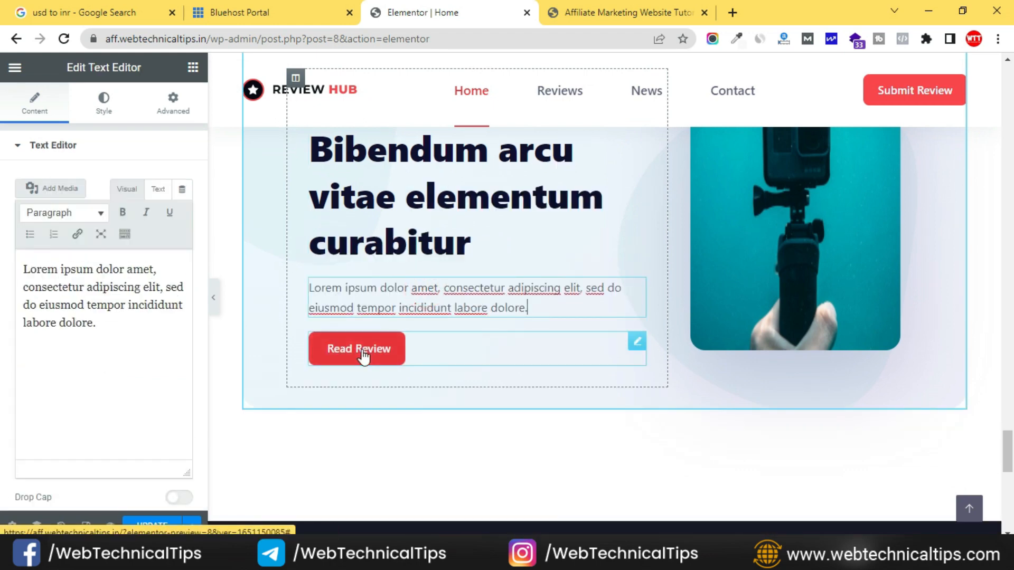
{"action": "left_click", "coordinate": [637, 342]}
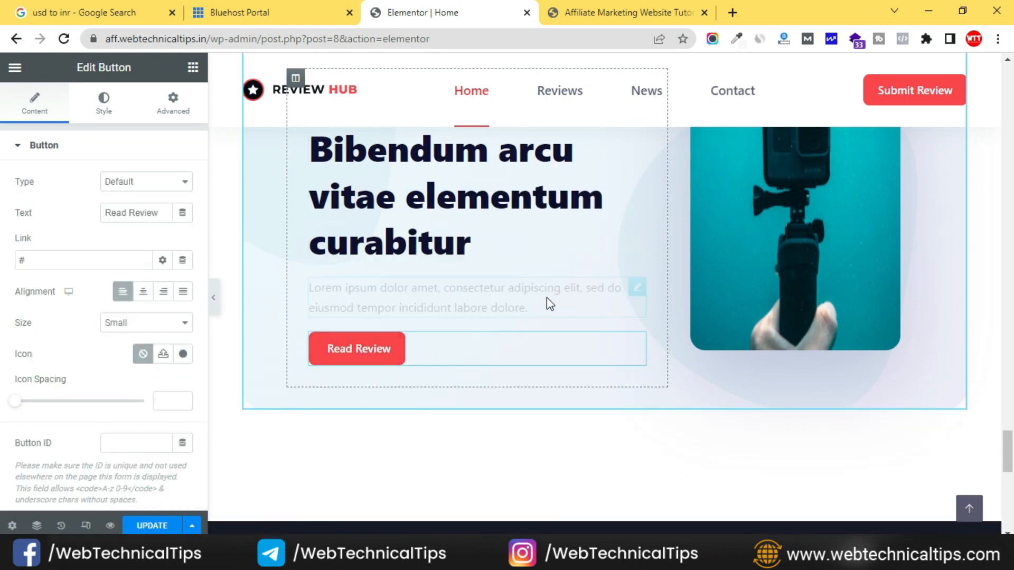
{"action": "scroll", "coordinate": [790, 293], "scroll_direction": "up", "scroll_amount": 3}
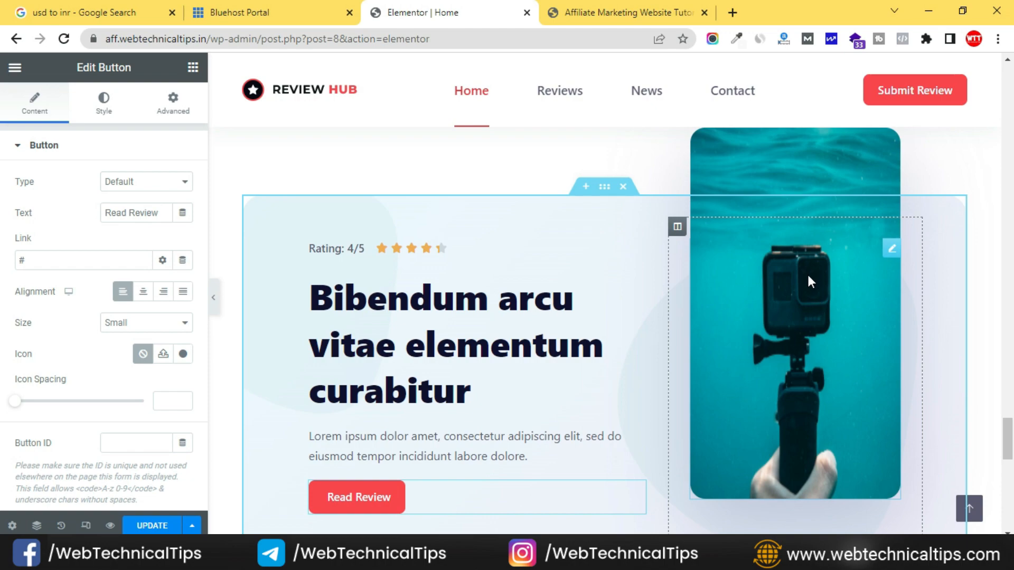
{"action": "left_click", "coordinate": [583, 1]}
{"action": "scroll", "coordinate": [444, 264], "scroll_direction": "down", "scroll_amount": 10}
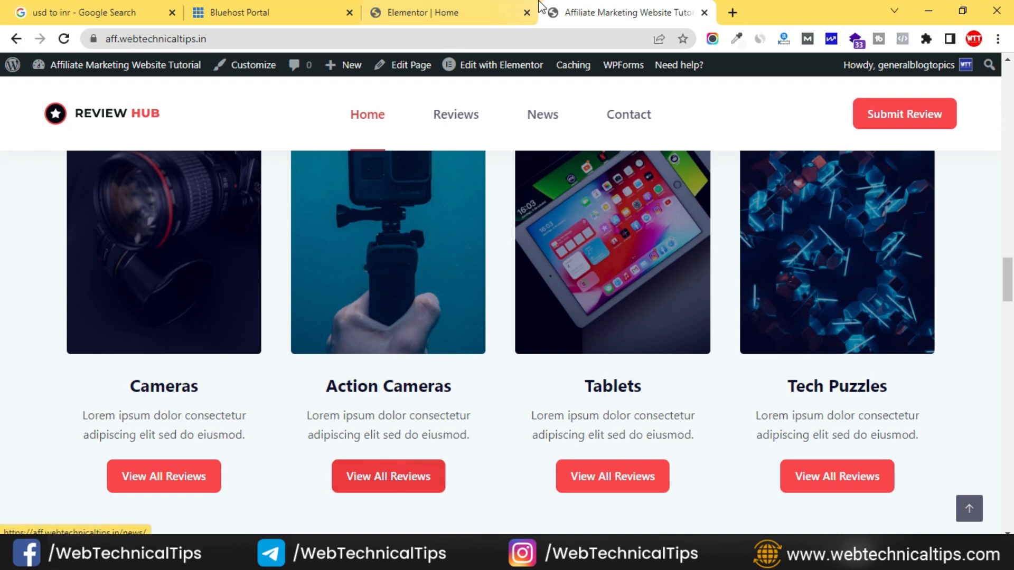
{"action": "left_click", "coordinate": [503, 15]}
{"action": "scroll", "coordinate": [724, 363], "scroll_direction": "down", "scroll_amount": 3}
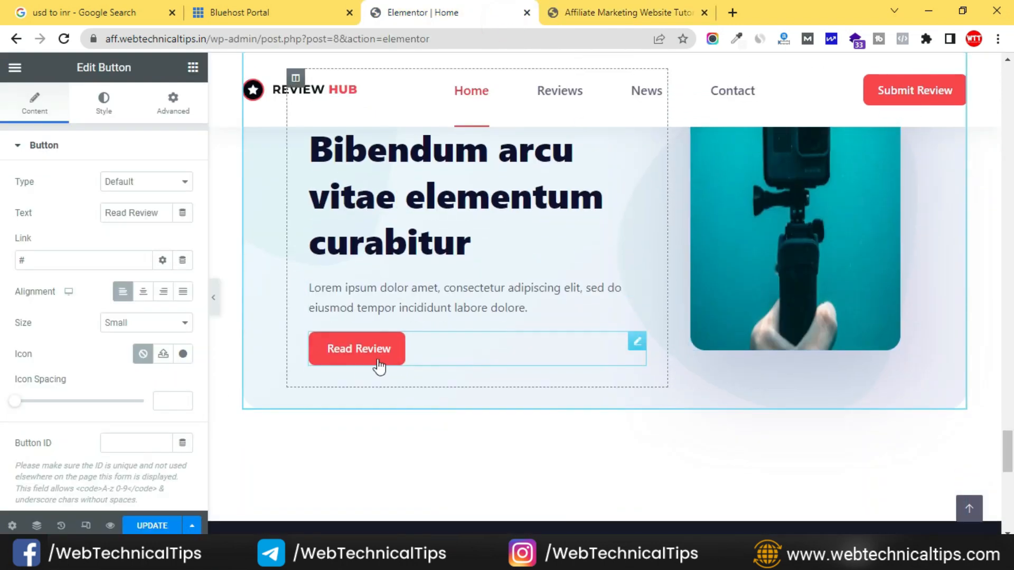
{"action": "scroll", "coordinate": [785, 268], "scroll_direction": "up", "scroll_amount": 3}
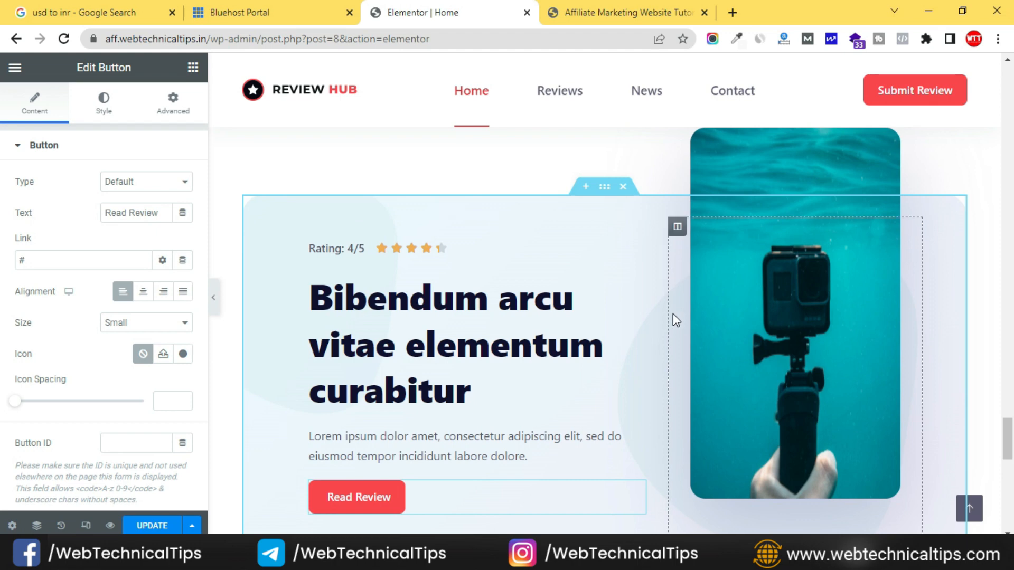
Step: Look over the remaining homepage sections down to the footer and update the page in Elementor
{"action": "scroll", "coordinate": [674, 313], "scroll_direction": "down", "scroll_amount": 7}
{"action": "scroll", "coordinate": [633, 372], "scroll_direction": "down", "scroll_amount": 3}
{"action": "scroll", "coordinate": [633, 371], "scroll_direction": "down", "scroll_amount": 2}
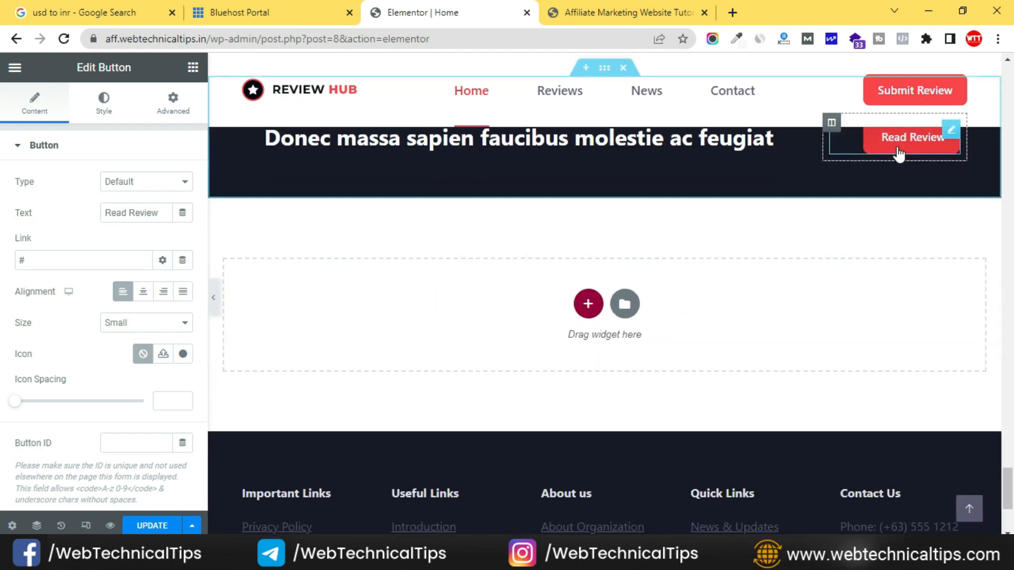
{"action": "scroll", "coordinate": [608, 280], "scroll_direction": "down", "scroll_amount": 4}
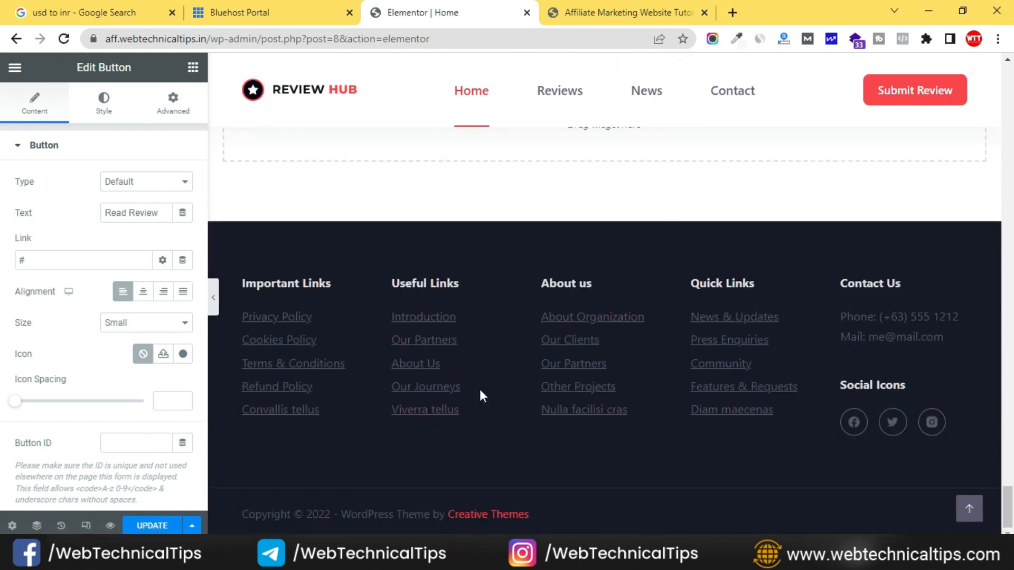
{"action": "scroll", "coordinate": [660, 423], "scroll_direction": "up", "scroll_amount": 20}
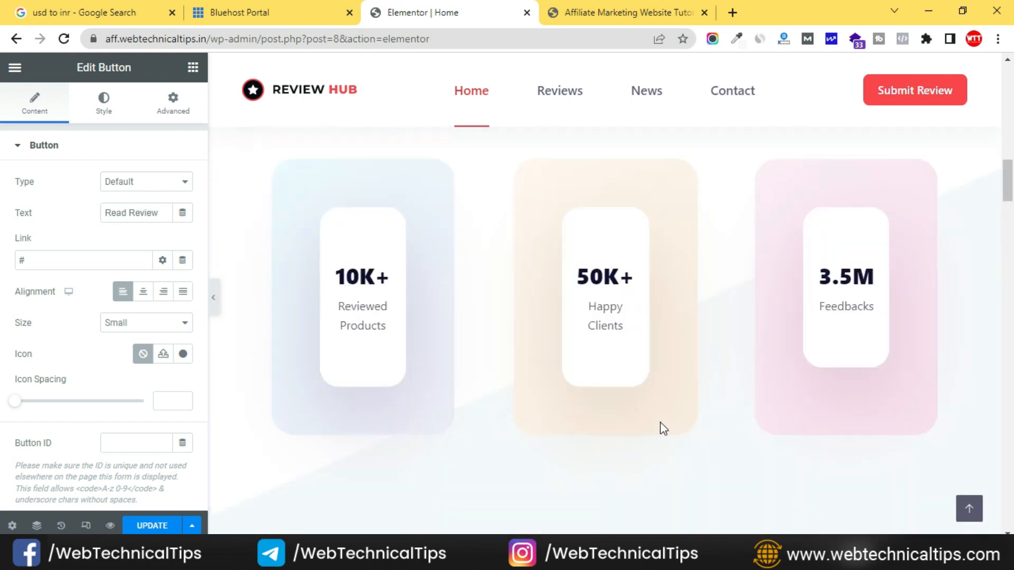
{"action": "scroll", "coordinate": [661, 422], "scroll_direction": "up", "scroll_amount": 10}
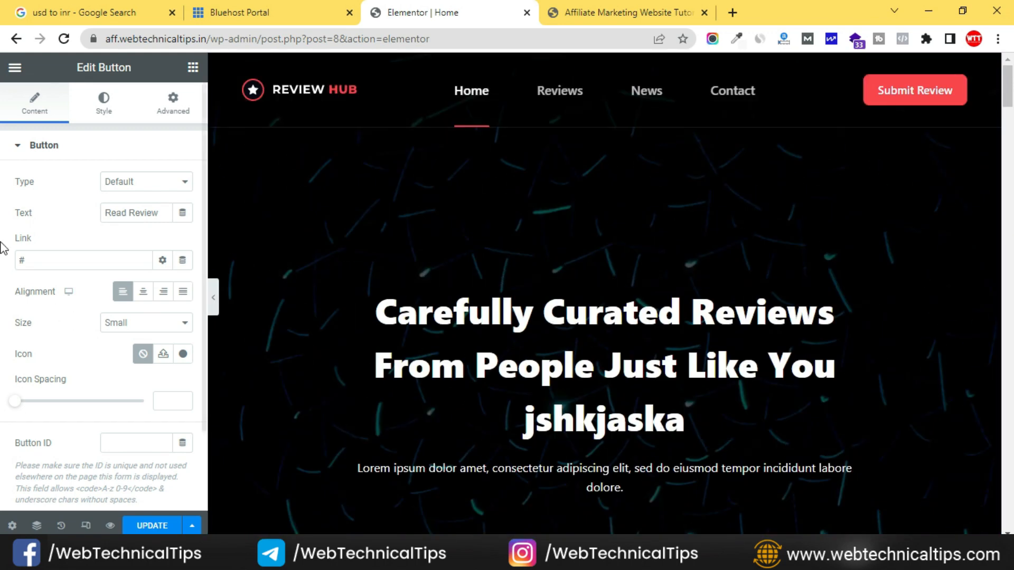
{"action": "left_click", "coordinate": [156, 526]}
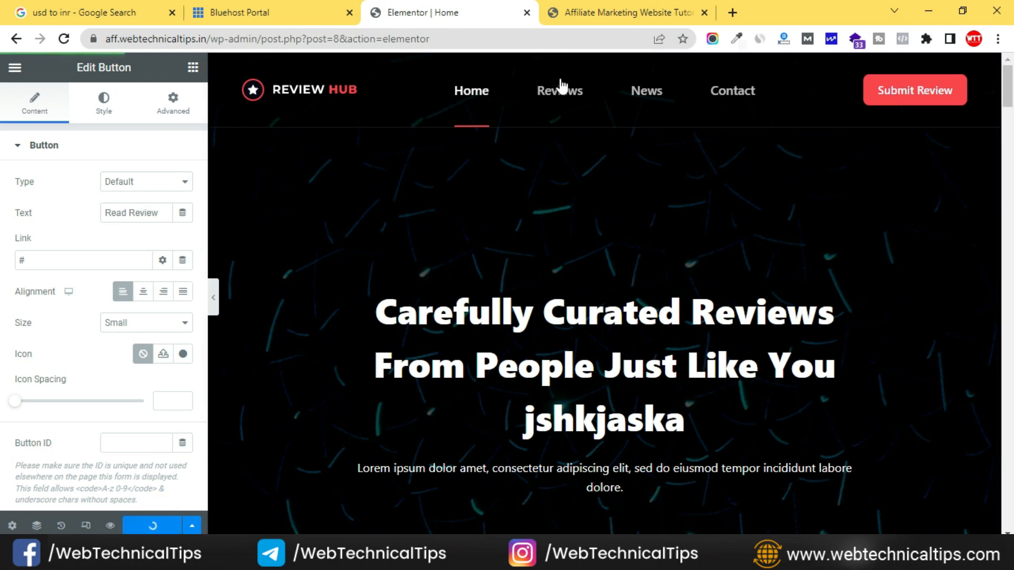
Step: Look at the page's footer links, exit Elementor to the WordPress dashboard and open the structure of the Main Menu
{"action": "scroll", "coordinate": [626, 372], "scroll_direction": "down", "scroll_amount": 10}
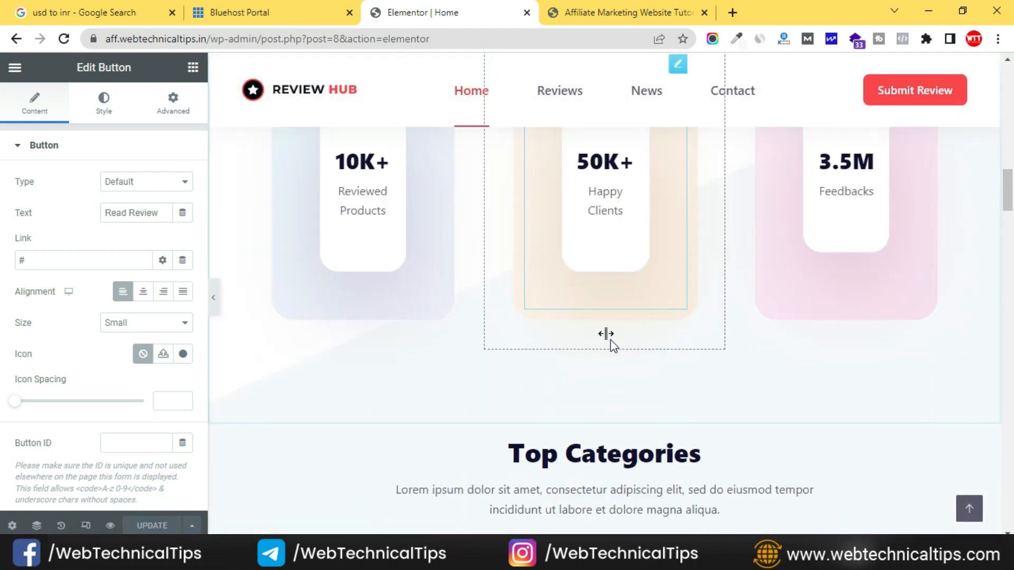
{"action": "scroll", "coordinate": [607, 338], "scroll_direction": "down", "scroll_amount": 15}
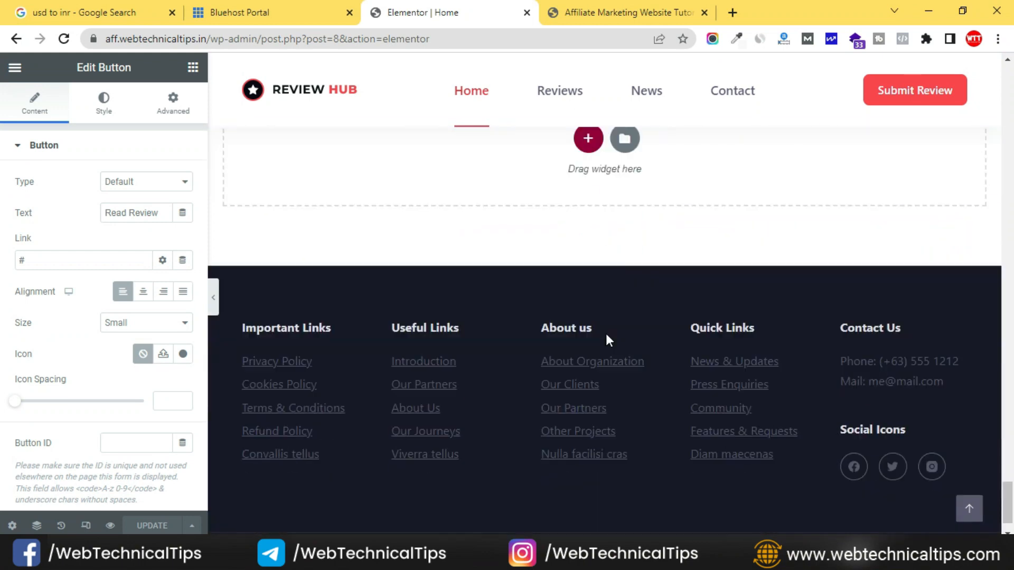
{"action": "scroll", "coordinate": [607, 334], "scroll_direction": "down", "scroll_amount": 1}
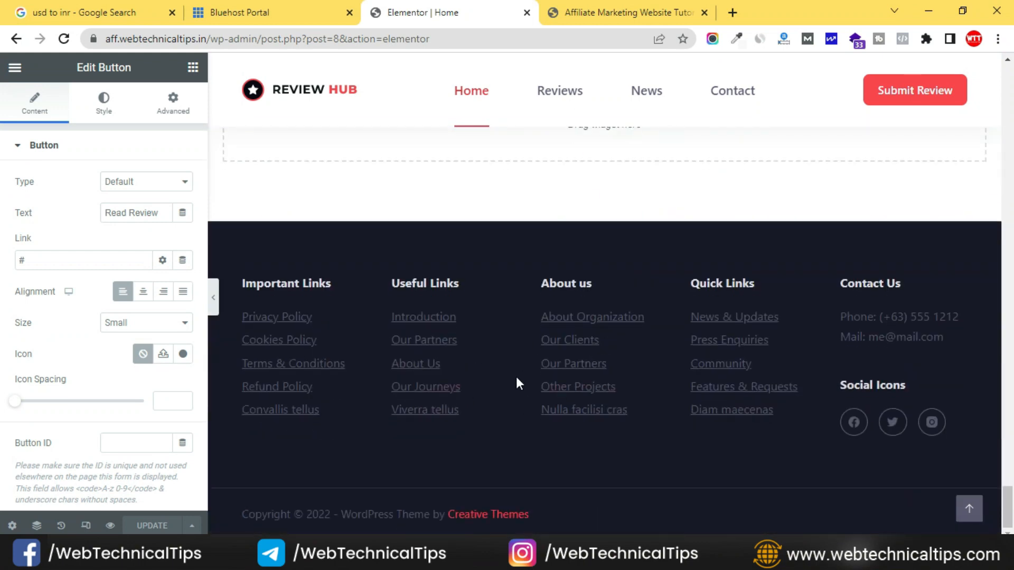
{"action": "left_click", "coordinate": [12, 74]}
{"action": "left_click", "coordinate": [152, 328]}
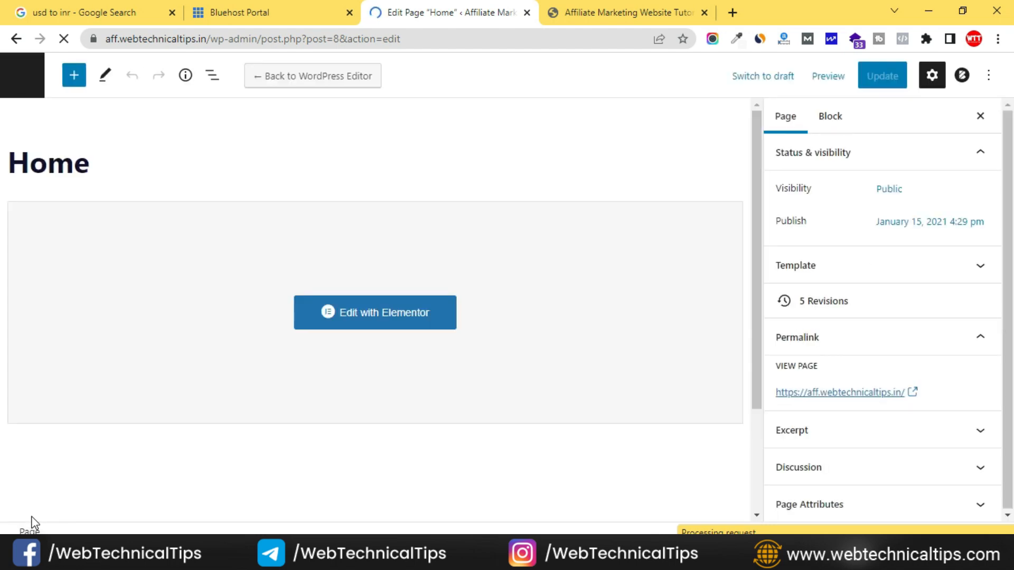
{"action": "left_click", "coordinate": [22, 74]}
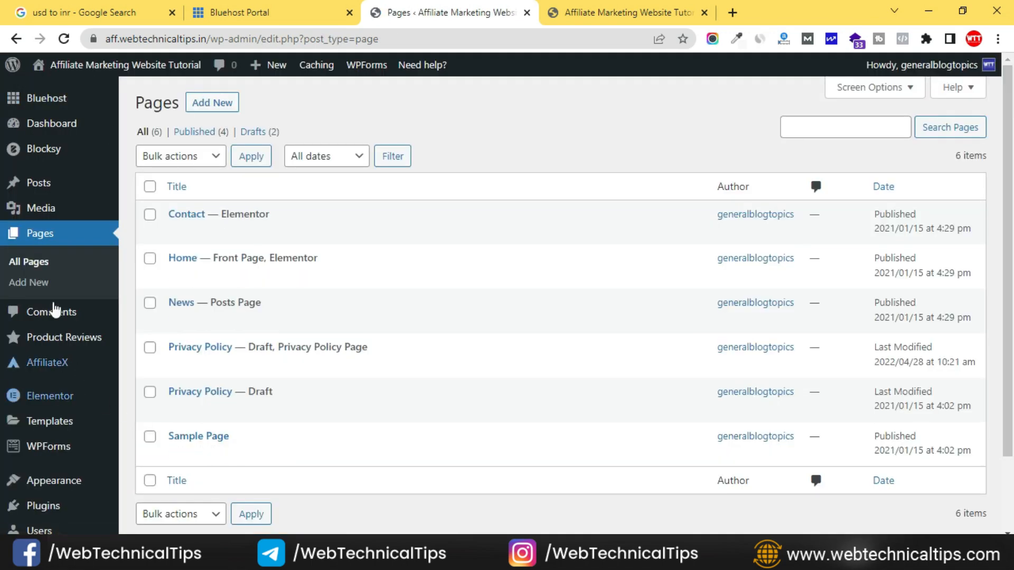
{"action": "scroll", "coordinate": [56, 446], "scroll_direction": "down", "scroll_amount": 1}
{"action": "mouse_move", "coordinate": [58, 407]}
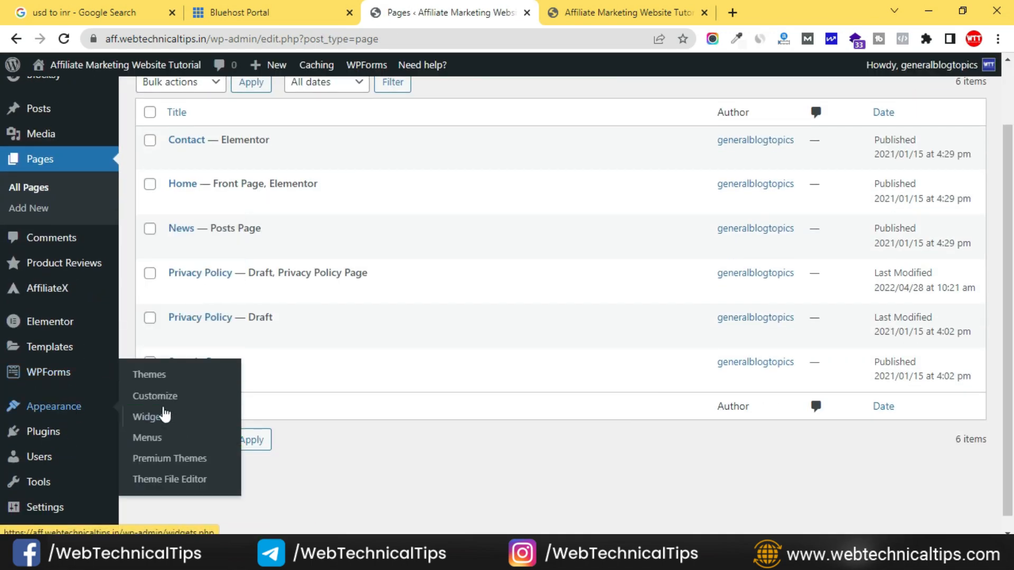
{"action": "left_click", "coordinate": [151, 439]}
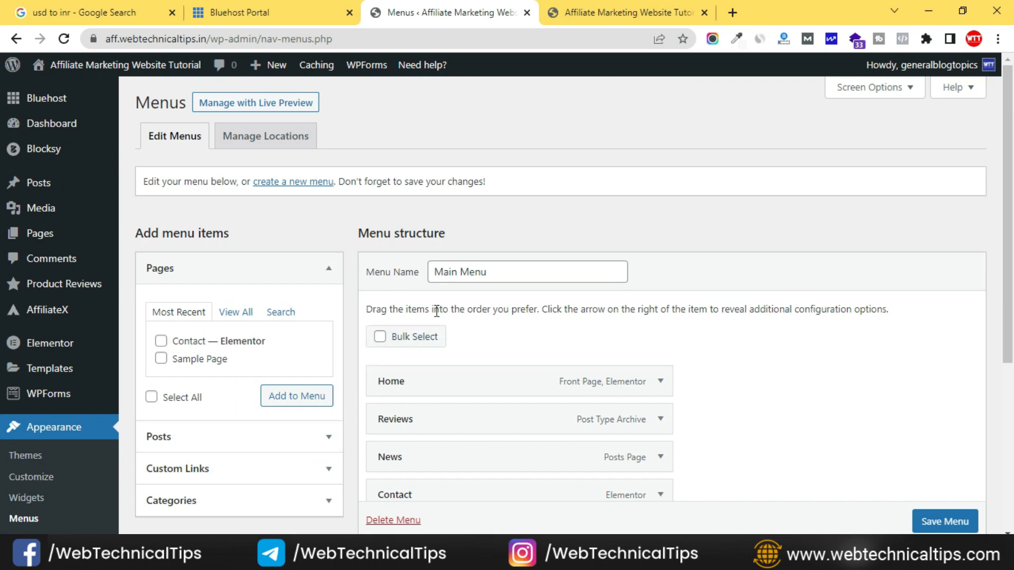
{"action": "scroll", "coordinate": [549, 337], "scroll_direction": "down", "scroll_amount": 3}
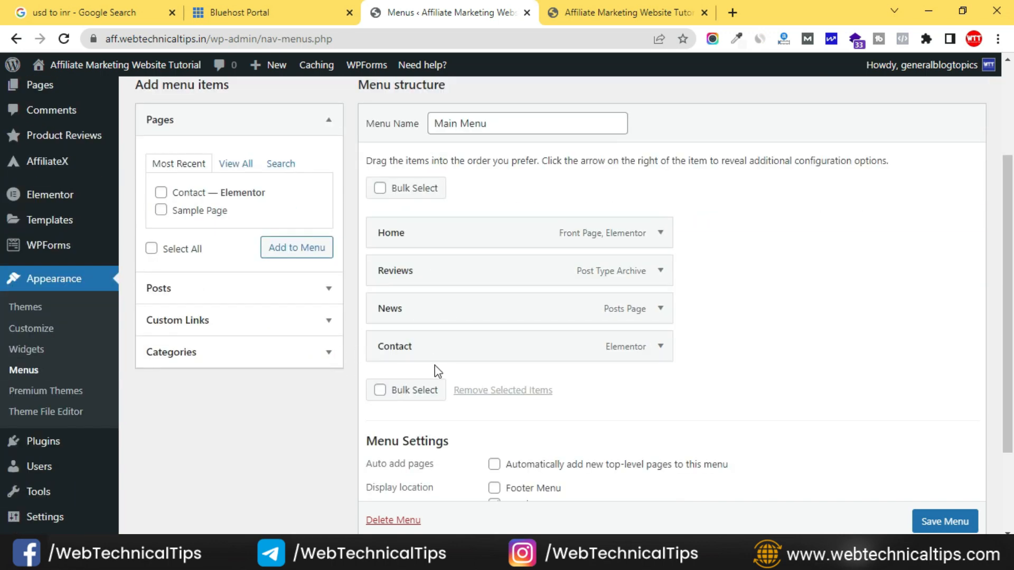
Step: Compare the Main Menu with the live header, move the Contact item above News and save the menu
{"action": "left_click", "coordinate": [624, 12]}
{"action": "scroll", "coordinate": [612, 190], "scroll_direction": "up", "scroll_amount": 15}
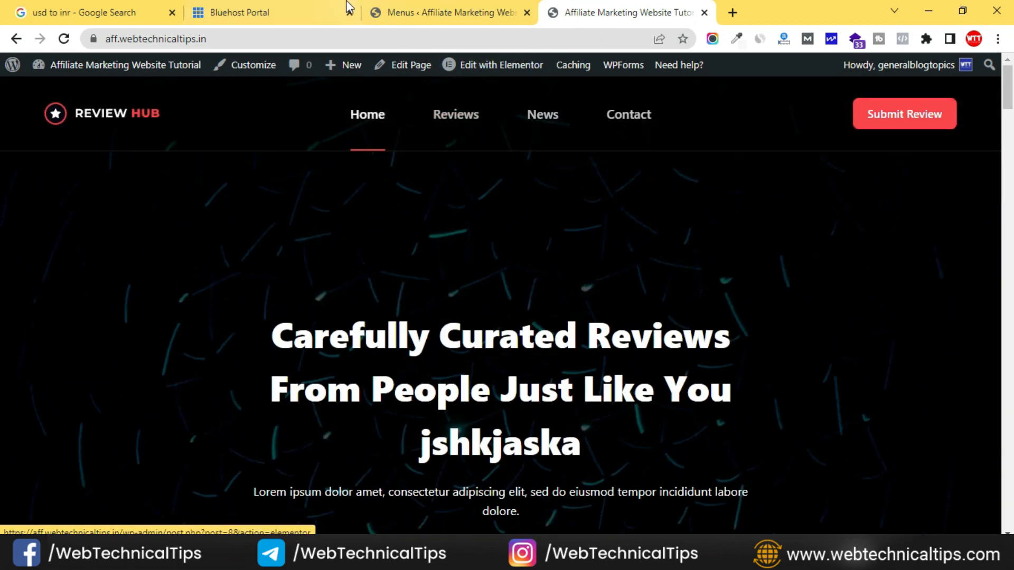
{"action": "left_click", "coordinate": [327, 13]}
{"action": "left_click", "coordinate": [417, 12]}
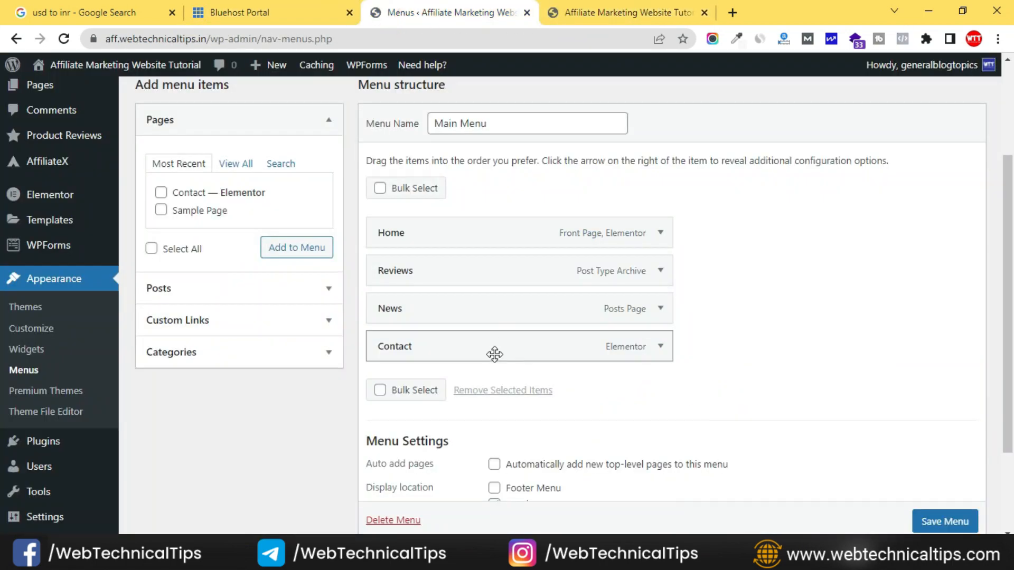
{"action": "left_click_drag", "start_coordinate": [495, 357], "coordinate": [494, 311]}
{"action": "scroll", "coordinate": [948, 521], "scroll_direction": "down", "scroll_amount": 1}
{"action": "left_click", "coordinate": [945, 521]}
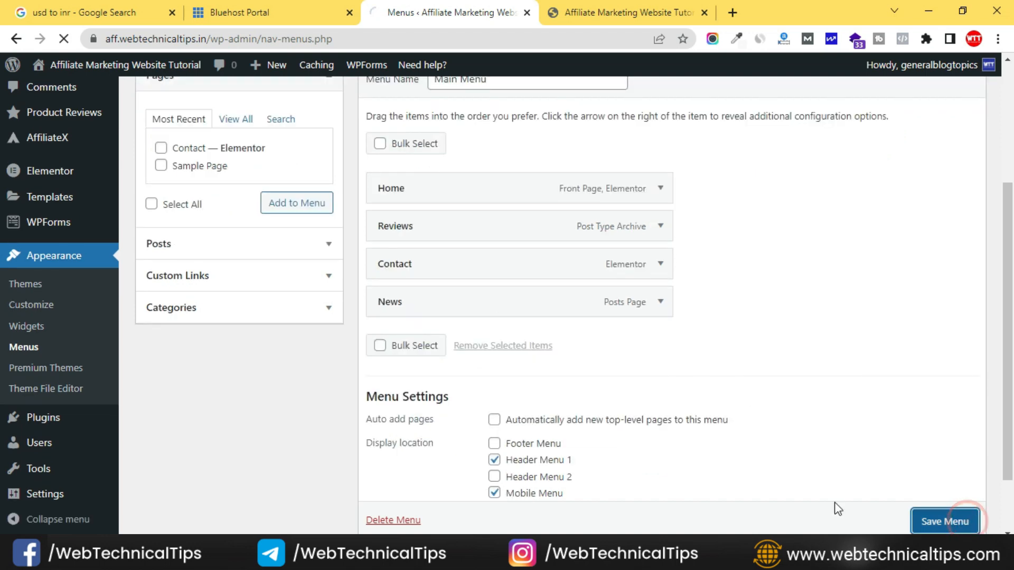
Step: Reload the live homepage to check the new header menu order and return to the Menus screen
{"action": "left_click", "coordinate": [626, 12]}
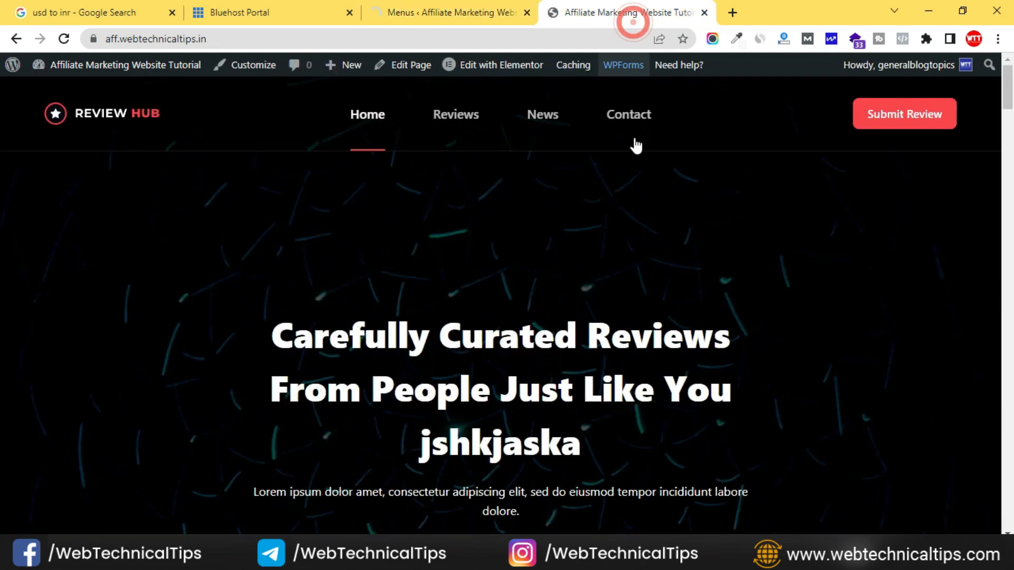
{"action": "key", "text": "F5"}
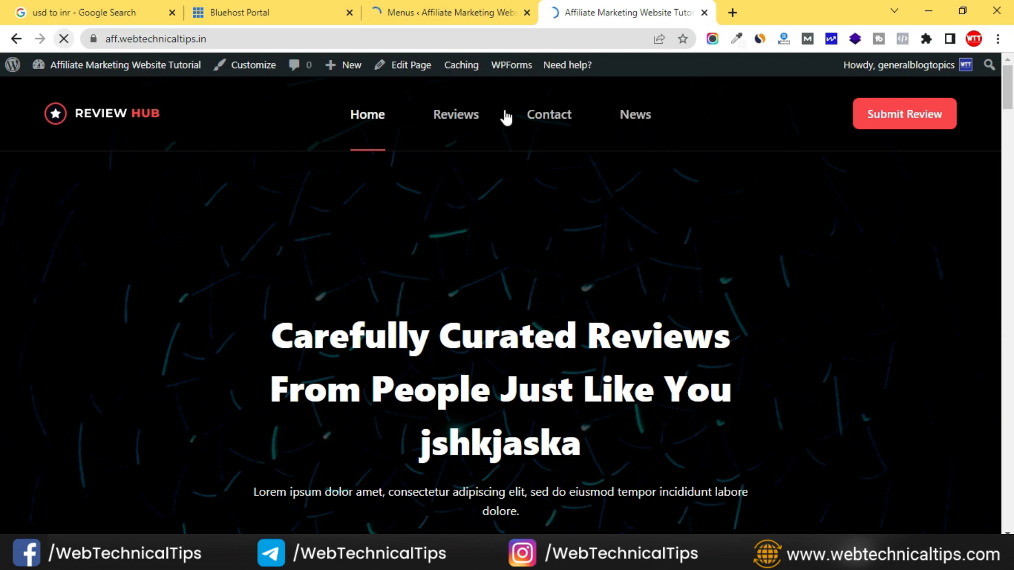
{"action": "left_click", "coordinate": [398, 21]}
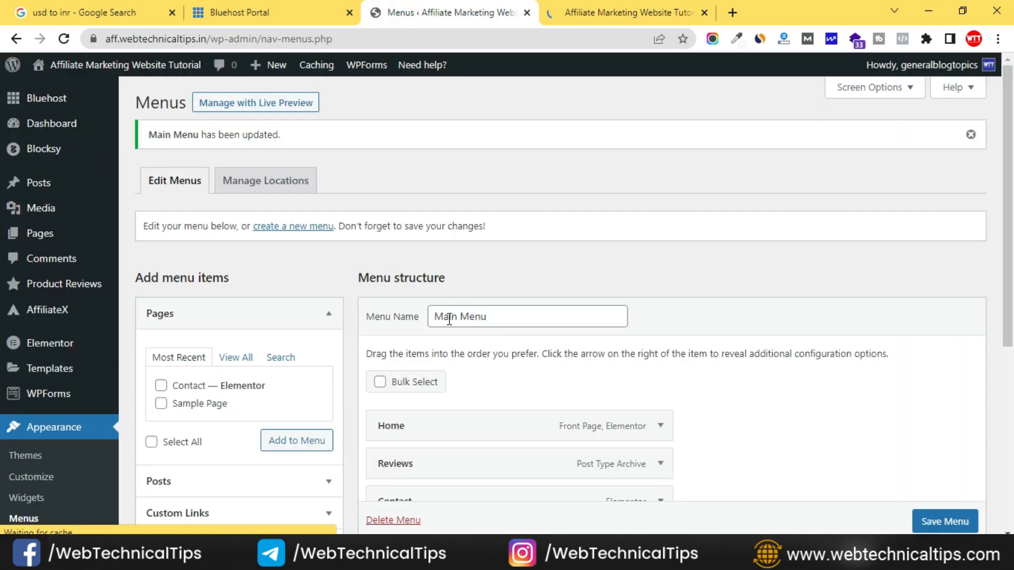
Step: Examine the pages, posts, custom link fields and categories that can be added to the Main Menu
{"action": "scroll", "coordinate": [458, 339], "scroll_direction": "down", "scroll_amount": 4}
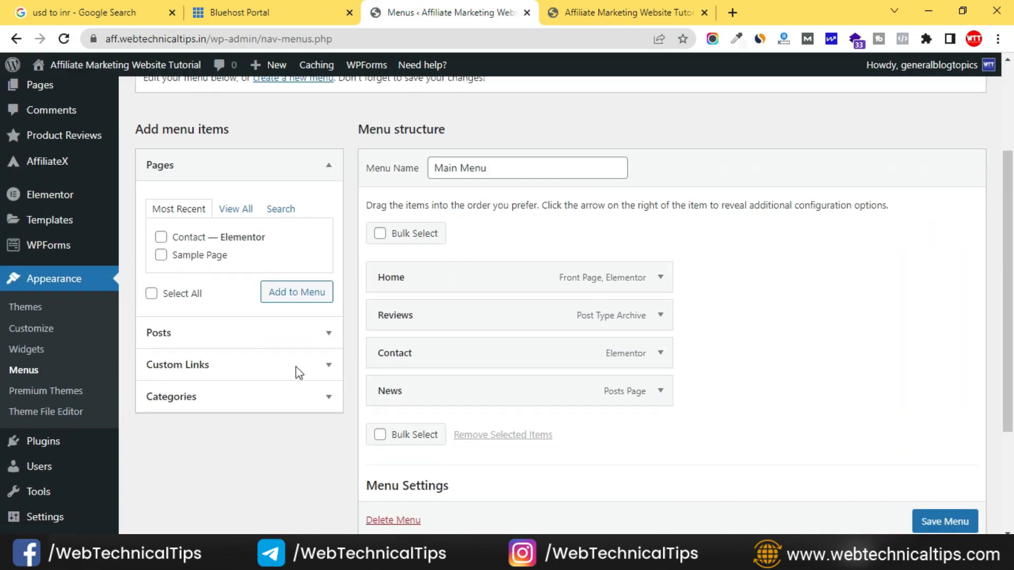
{"action": "left_click", "coordinate": [235, 211]}
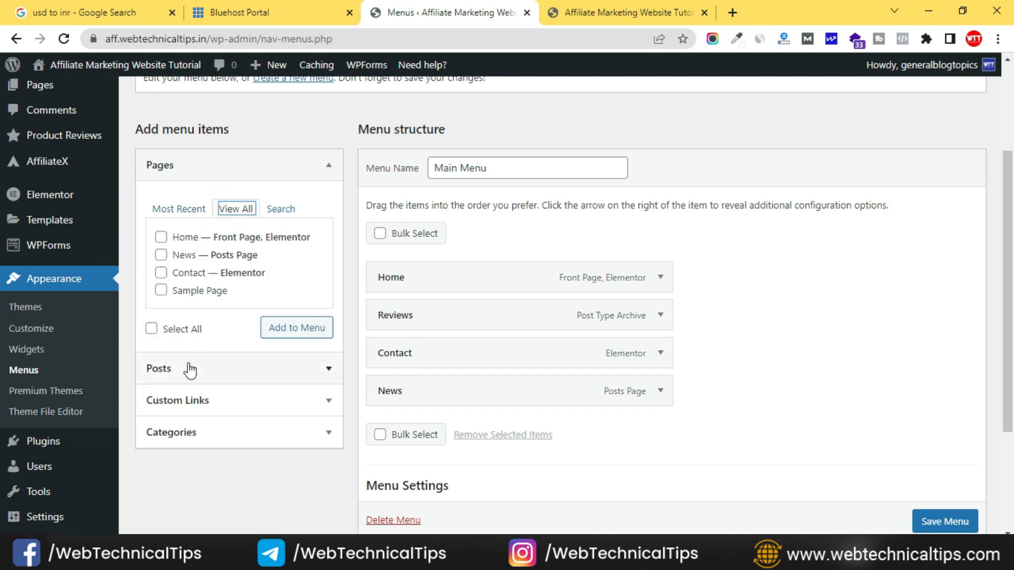
{"action": "left_click", "coordinate": [249, 370]}
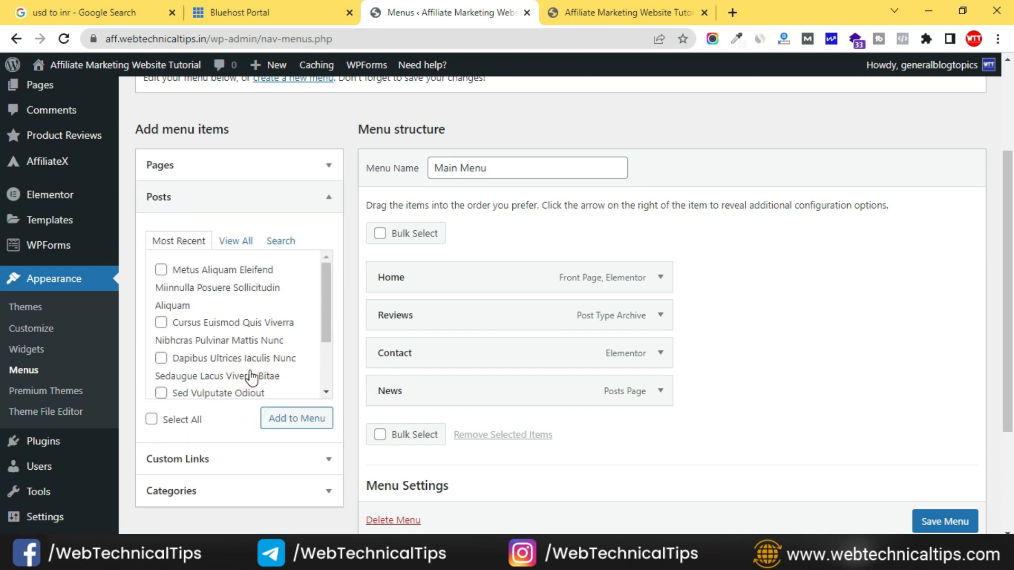
{"action": "left_click", "coordinate": [217, 200]}
{"action": "left_click", "coordinate": [248, 232]}
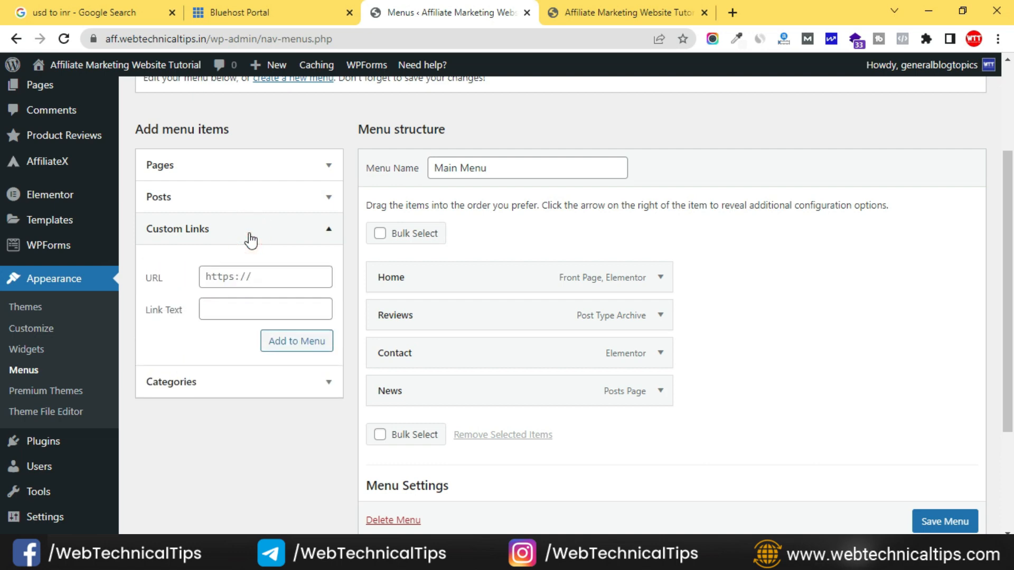
{"action": "left_click", "coordinate": [249, 235]}
{"action": "left_click", "coordinate": [254, 264]}
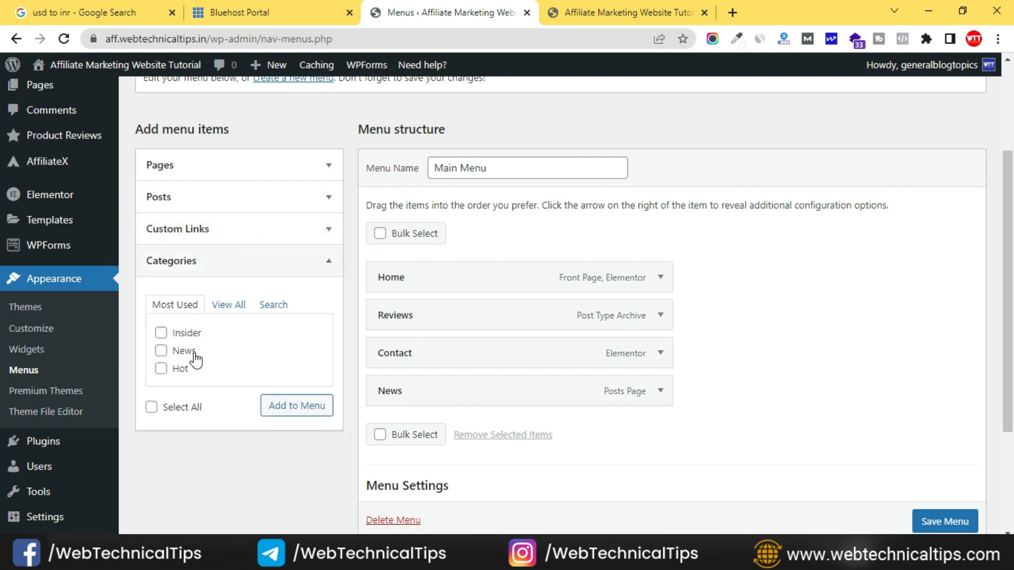
{"action": "left_click", "coordinate": [227, 306]}
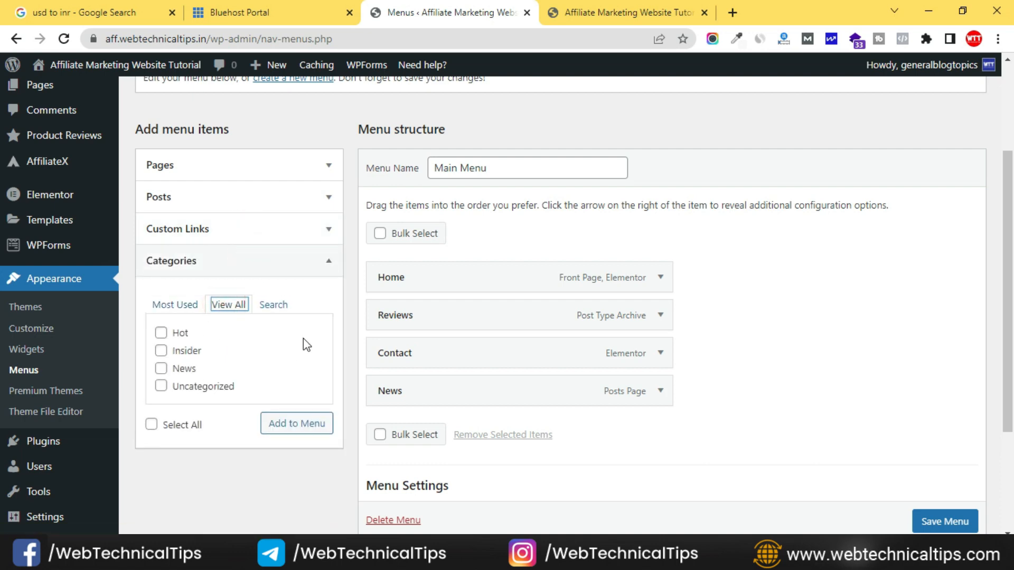
Step: Enable Product Reviews in the screen options so reviews are offered as menu items
{"action": "scroll", "coordinate": [307, 345], "scroll_direction": "up", "scroll_amount": 3}
{"action": "left_click", "coordinate": [889, 87]}
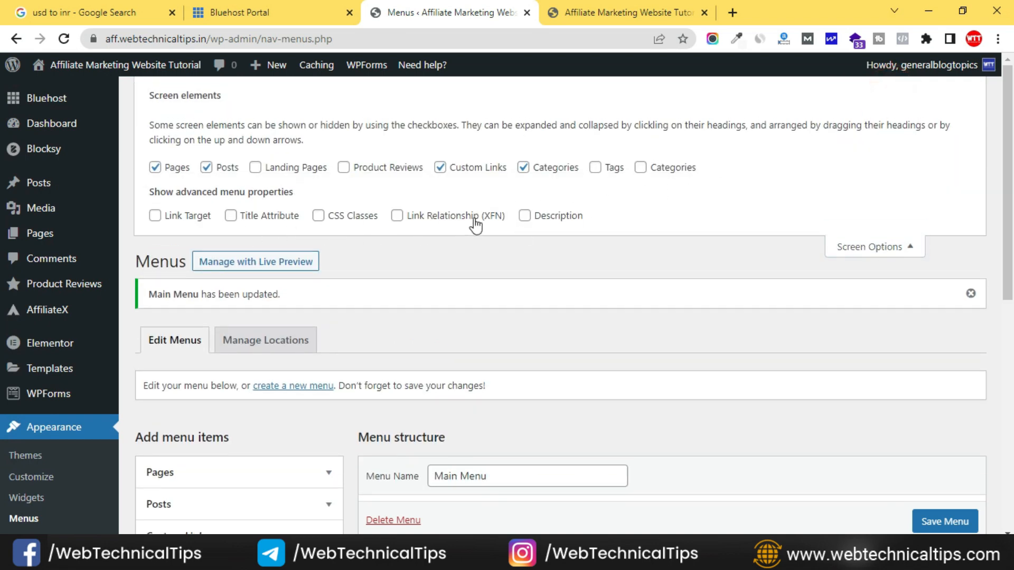
{"action": "left_click", "coordinate": [344, 168]}
{"action": "left_click", "coordinate": [889, 250]}
Step: Look through the full and most recent lists of product reviews available for the menu
{"action": "scroll", "coordinate": [142, 403], "scroll_direction": "down", "scroll_amount": 6}
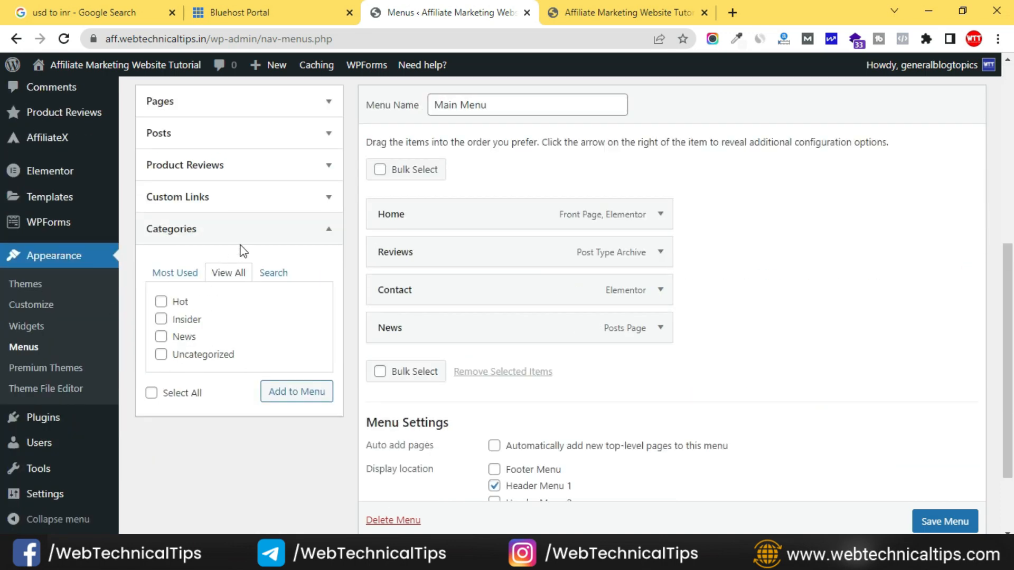
{"action": "left_click", "coordinate": [282, 168]}
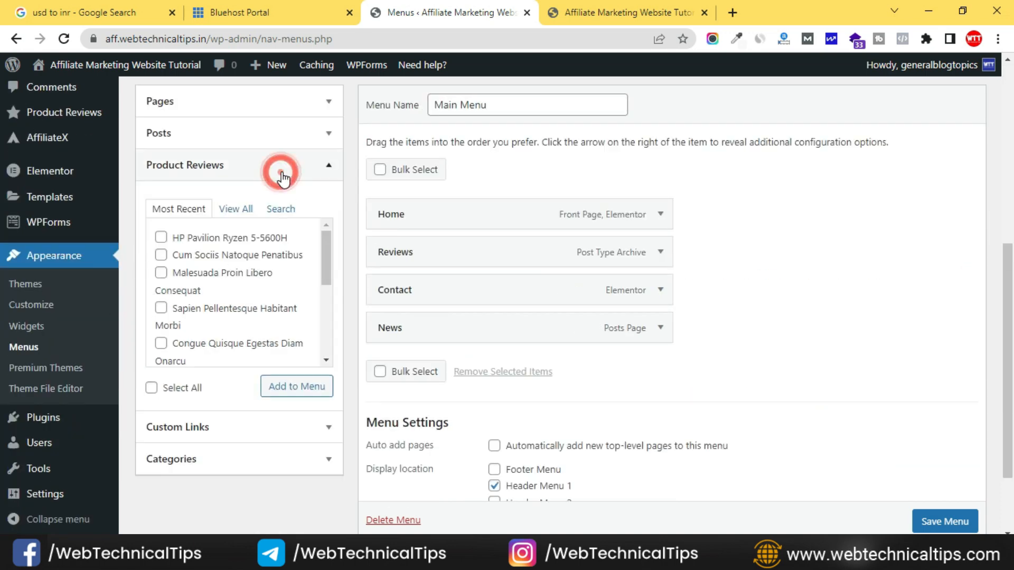
{"action": "left_click", "coordinate": [233, 210]}
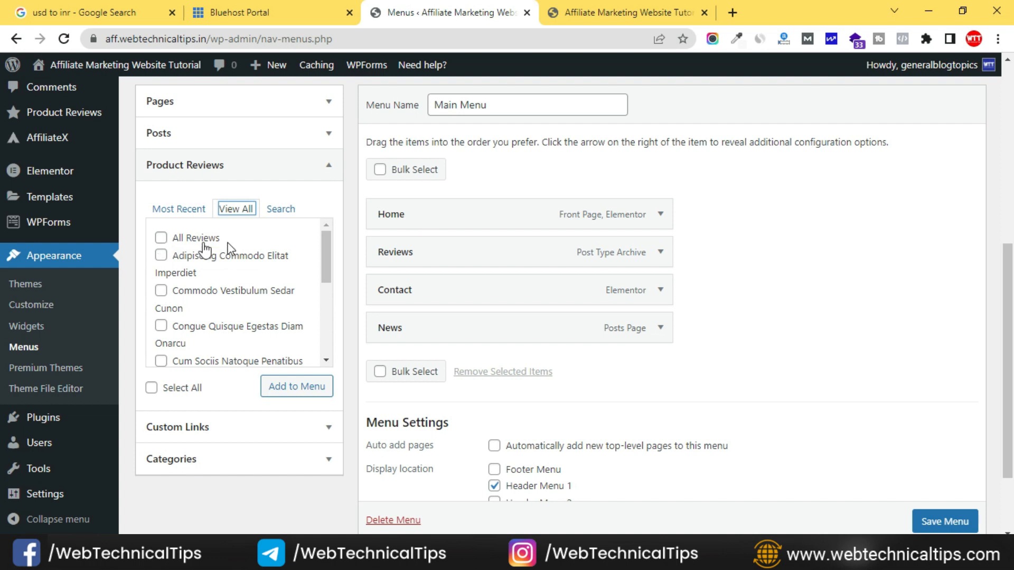
{"action": "scroll", "coordinate": [211, 280], "scroll_direction": "down", "scroll_amount": 5}
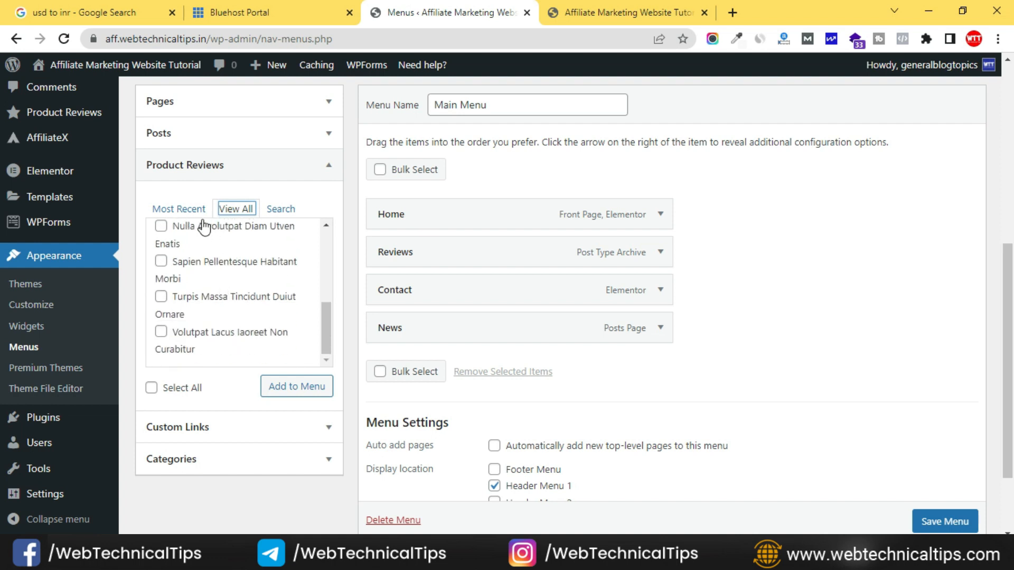
{"action": "left_click", "coordinate": [179, 208]}
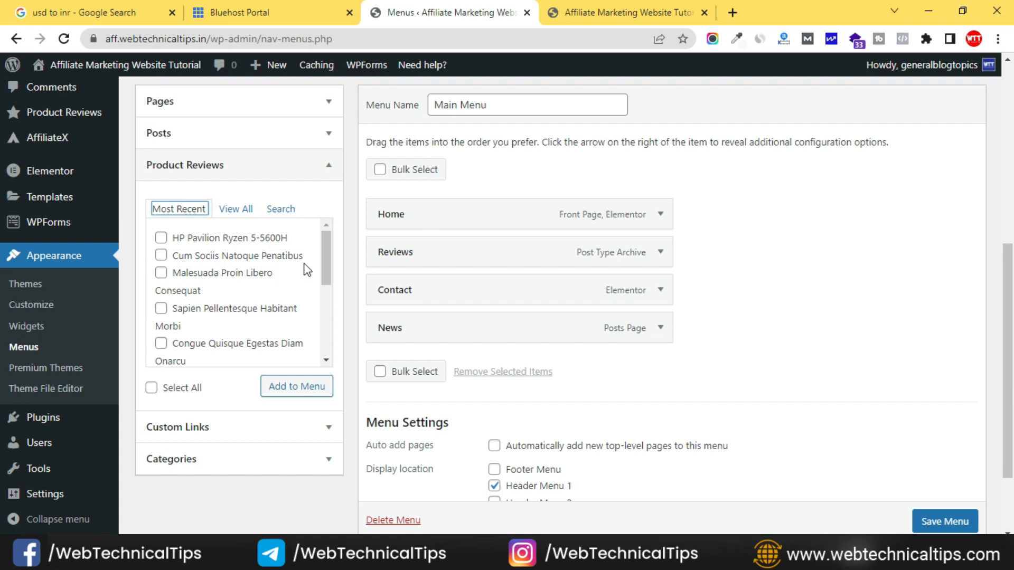
Step: Save the Main Menu and open the form for creating a new menu
{"action": "scroll", "coordinate": [695, 317], "scroll_direction": "down", "scroll_amount": 2}
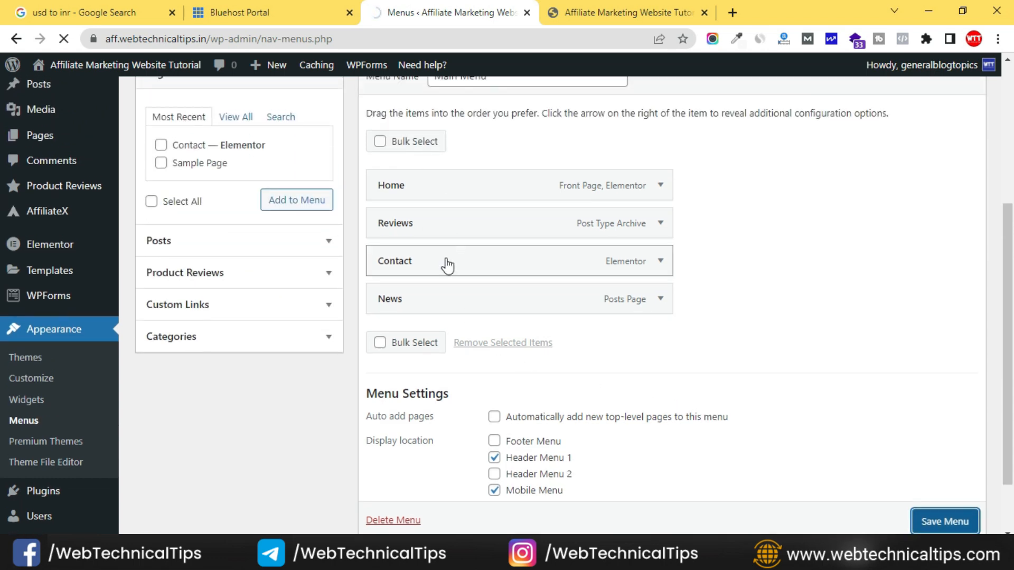
{"action": "scroll", "coordinate": [527, 342], "scroll_direction": "down", "scroll_amount": 2}
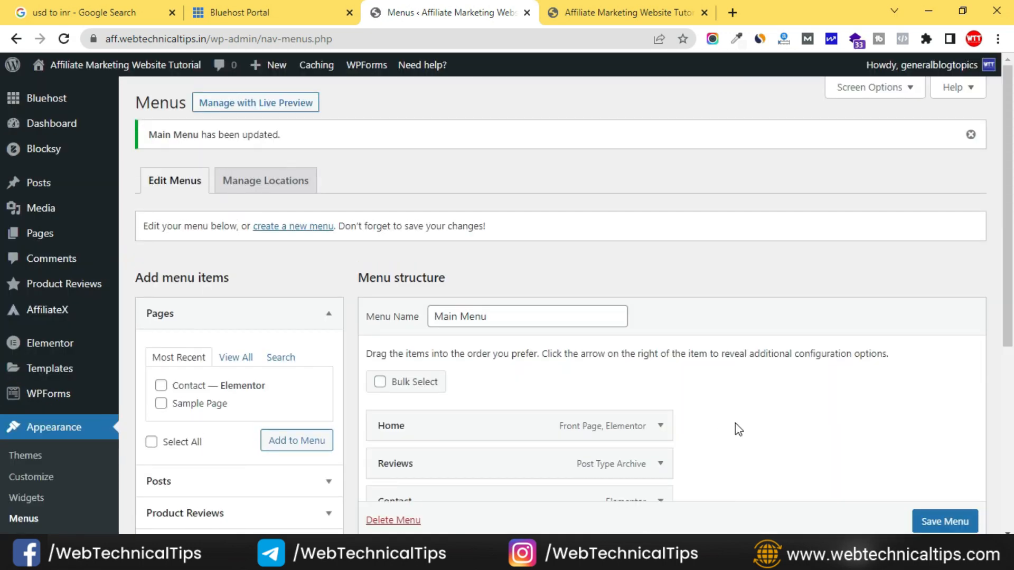
{"action": "left_click", "coordinate": [288, 231]}
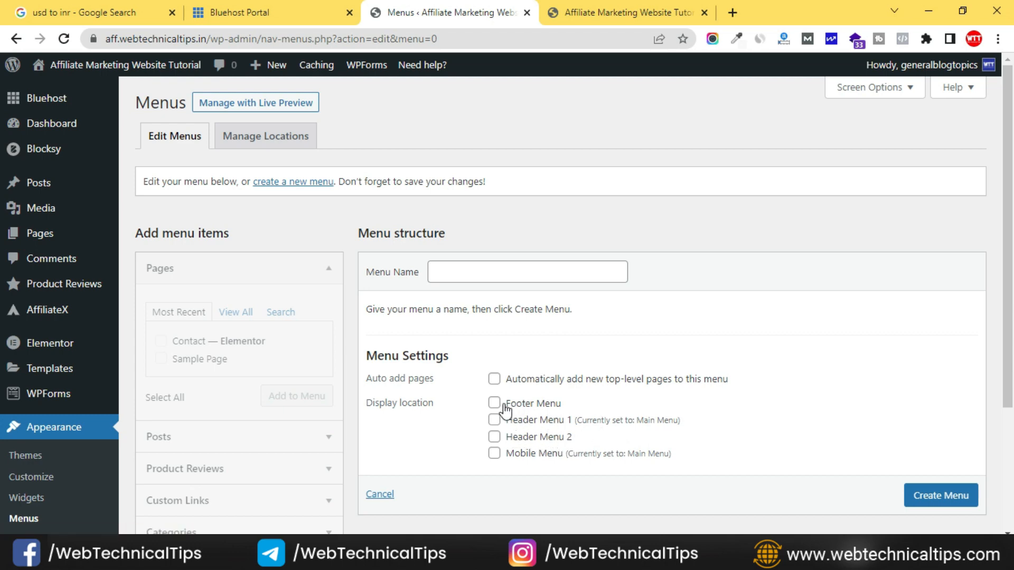
Step: Open the theme customizer and look through its option list and the General settings
{"action": "left_click", "coordinate": [42, 478]}
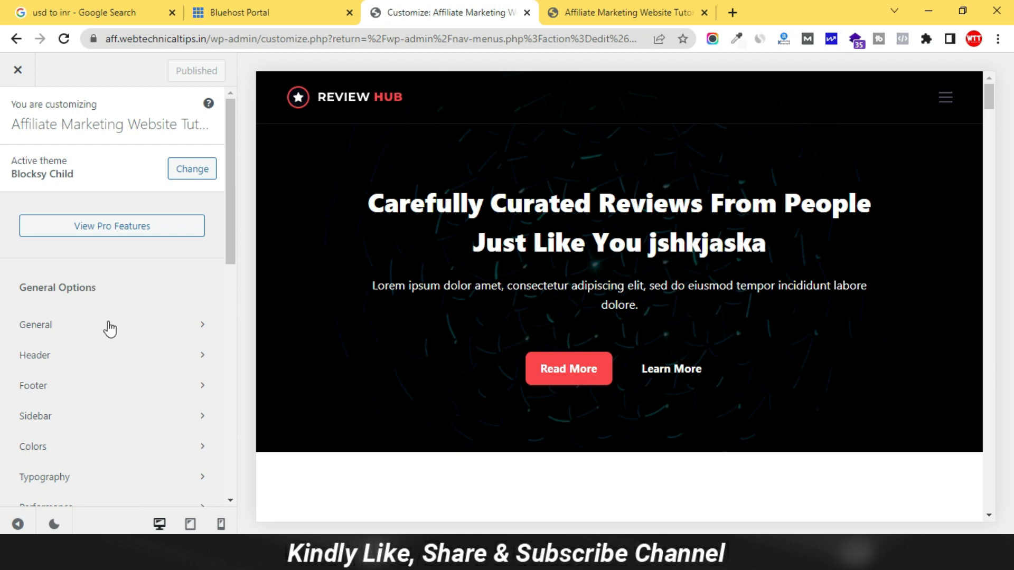
{"action": "scroll", "coordinate": [79, 375], "scroll_direction": "down", "scroll_amount": 1}
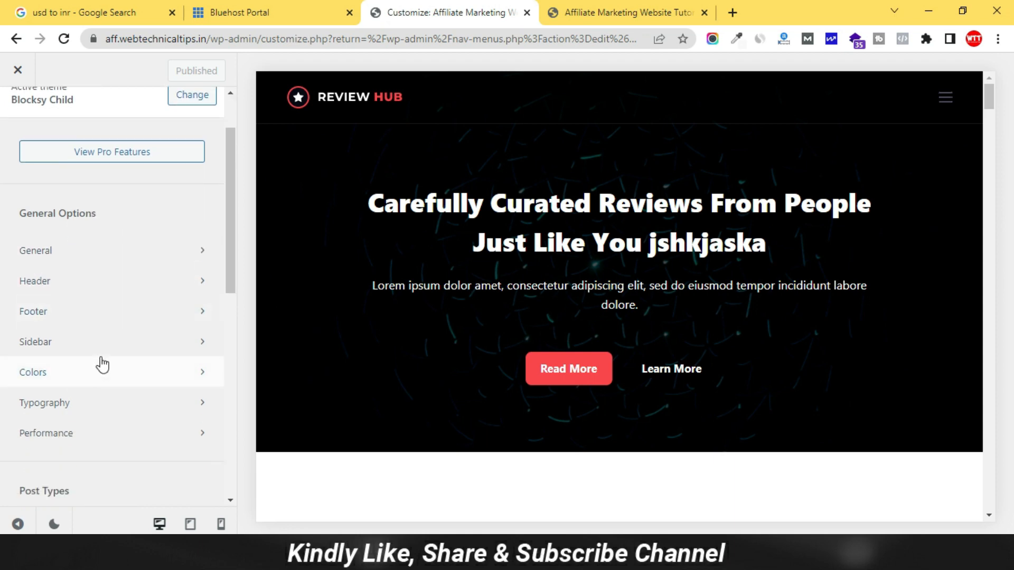
{"action": "scroll", "coordinate": [97, 383], "scroll_direction": "down", "scroll_amount": 1}
{"action": "scroll", "coordinate": [120, 386], "scroll_direction": "up", "scroll_amount": 2}
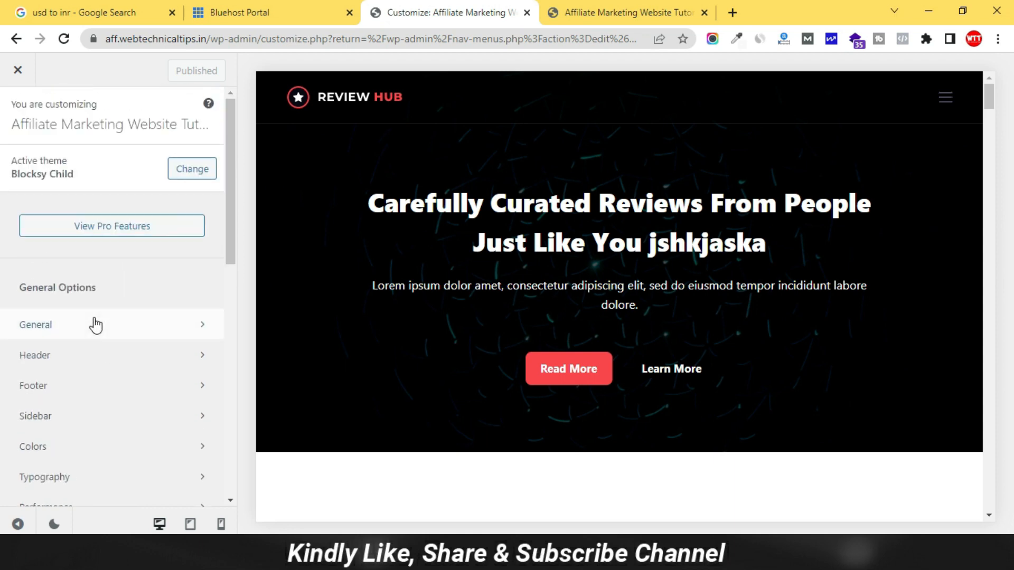
{"action": "left_click", "coordinate": [95, 325]}
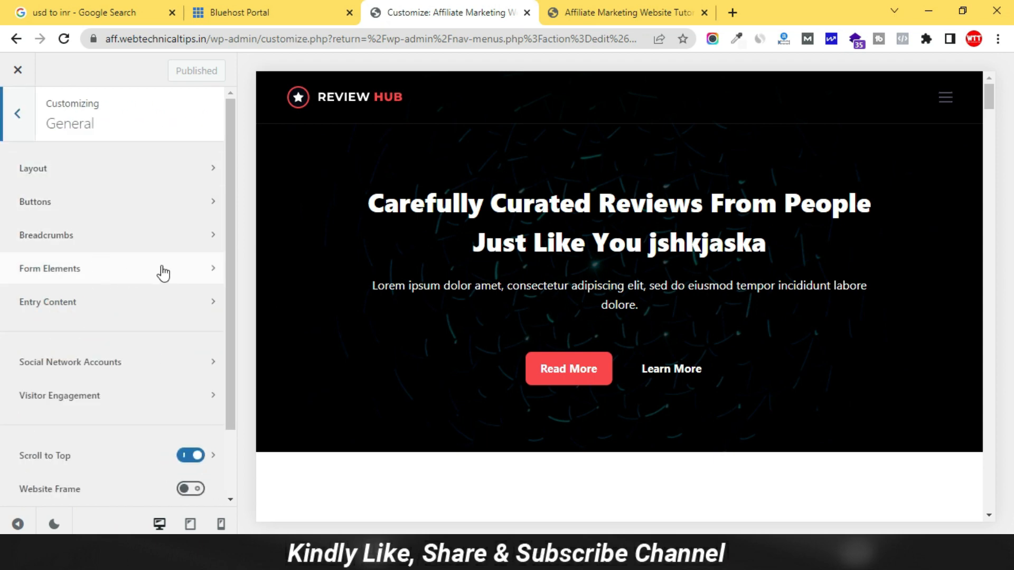
{"action": "scroll", "coordinate": [133, 316], "scroll_direction": "down", "scroll_amount": 2}
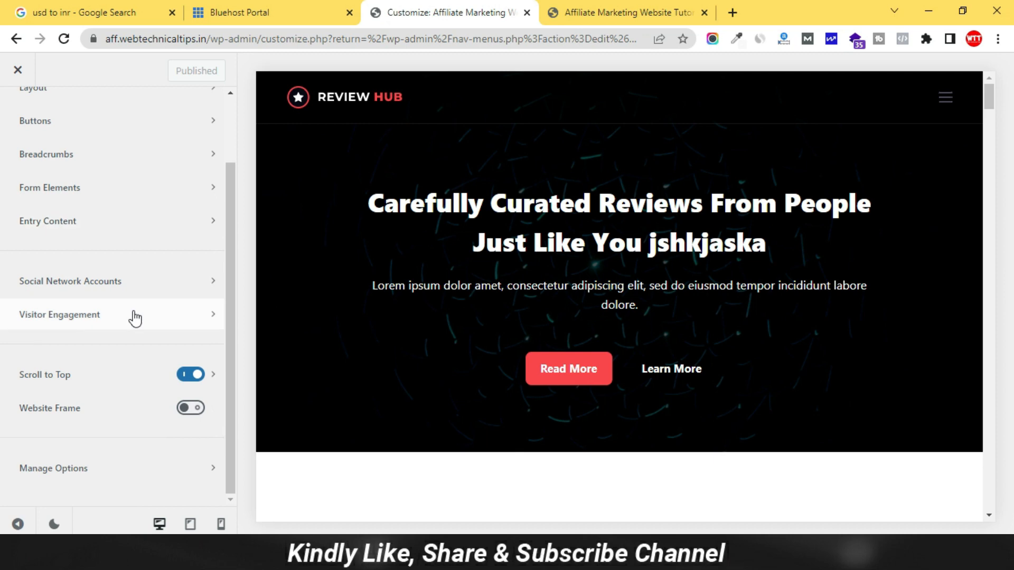
{"action": "scroll", "coordinate": [135, 319], "scroll_direction": "up", "scroll_amount": 3}
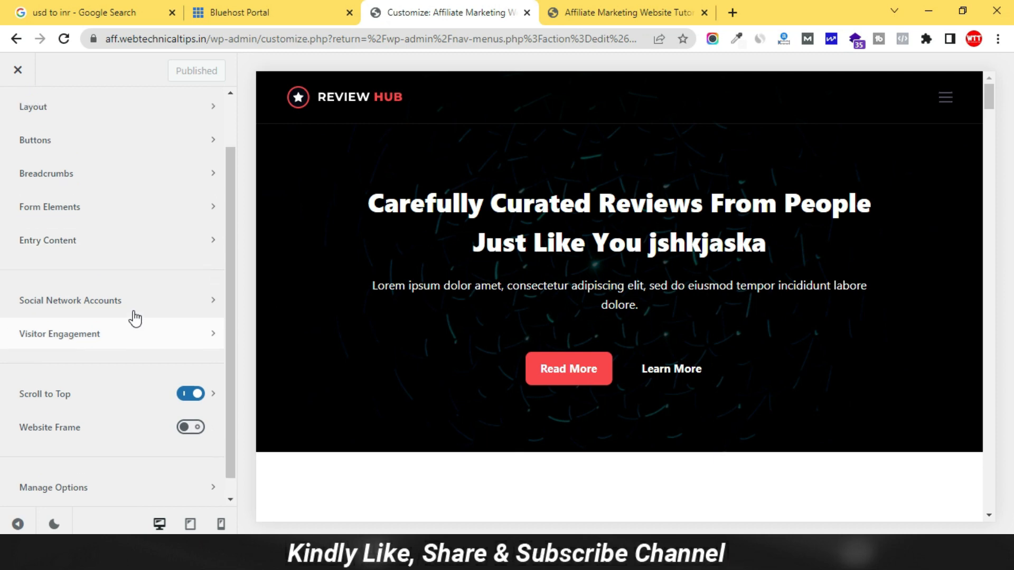
Step: Leave the General settings and open the Header settings of the theme
{"action": "left_click", "coordinate": [18, 114]}
{"action": "left_click", "coordinate": [92, 356]}
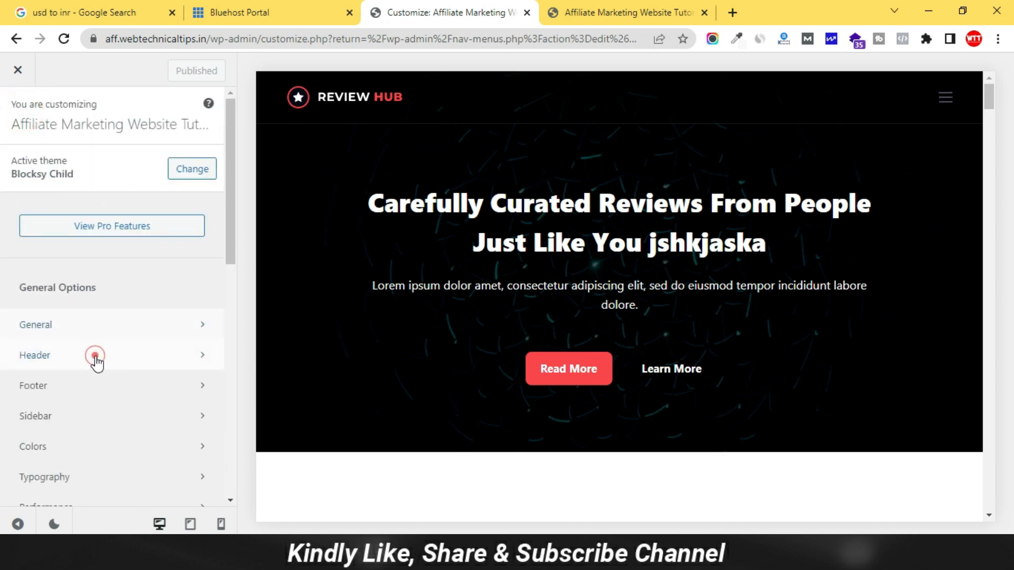